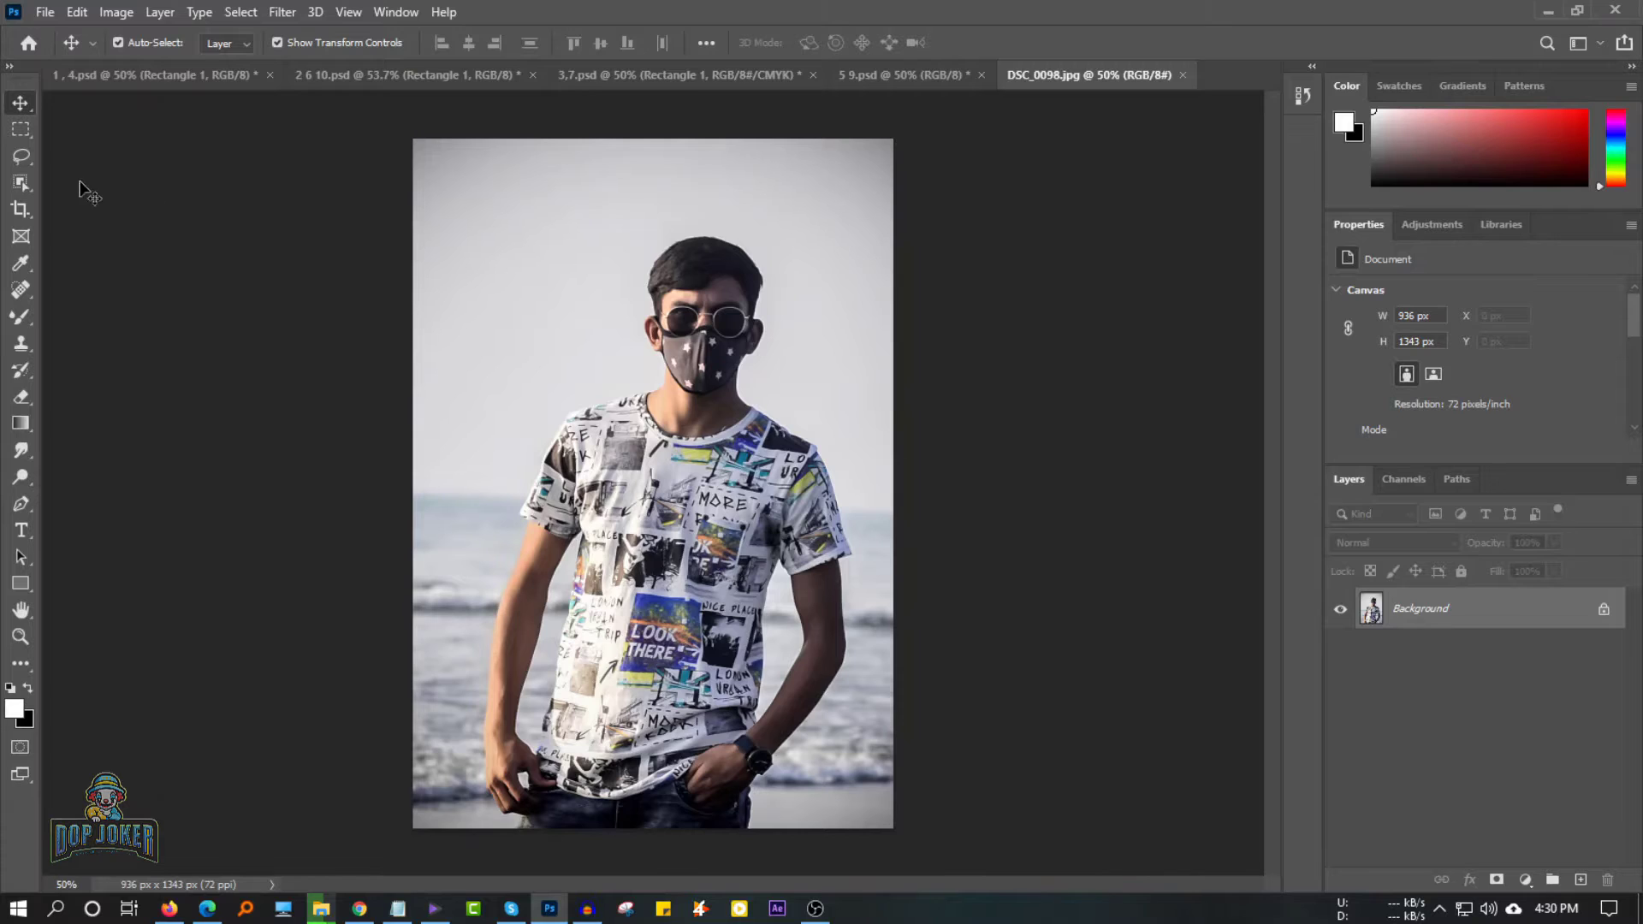
Auto-select the masked man with Select Subject, then switch to Quick Selection.
left_click(24, 185)
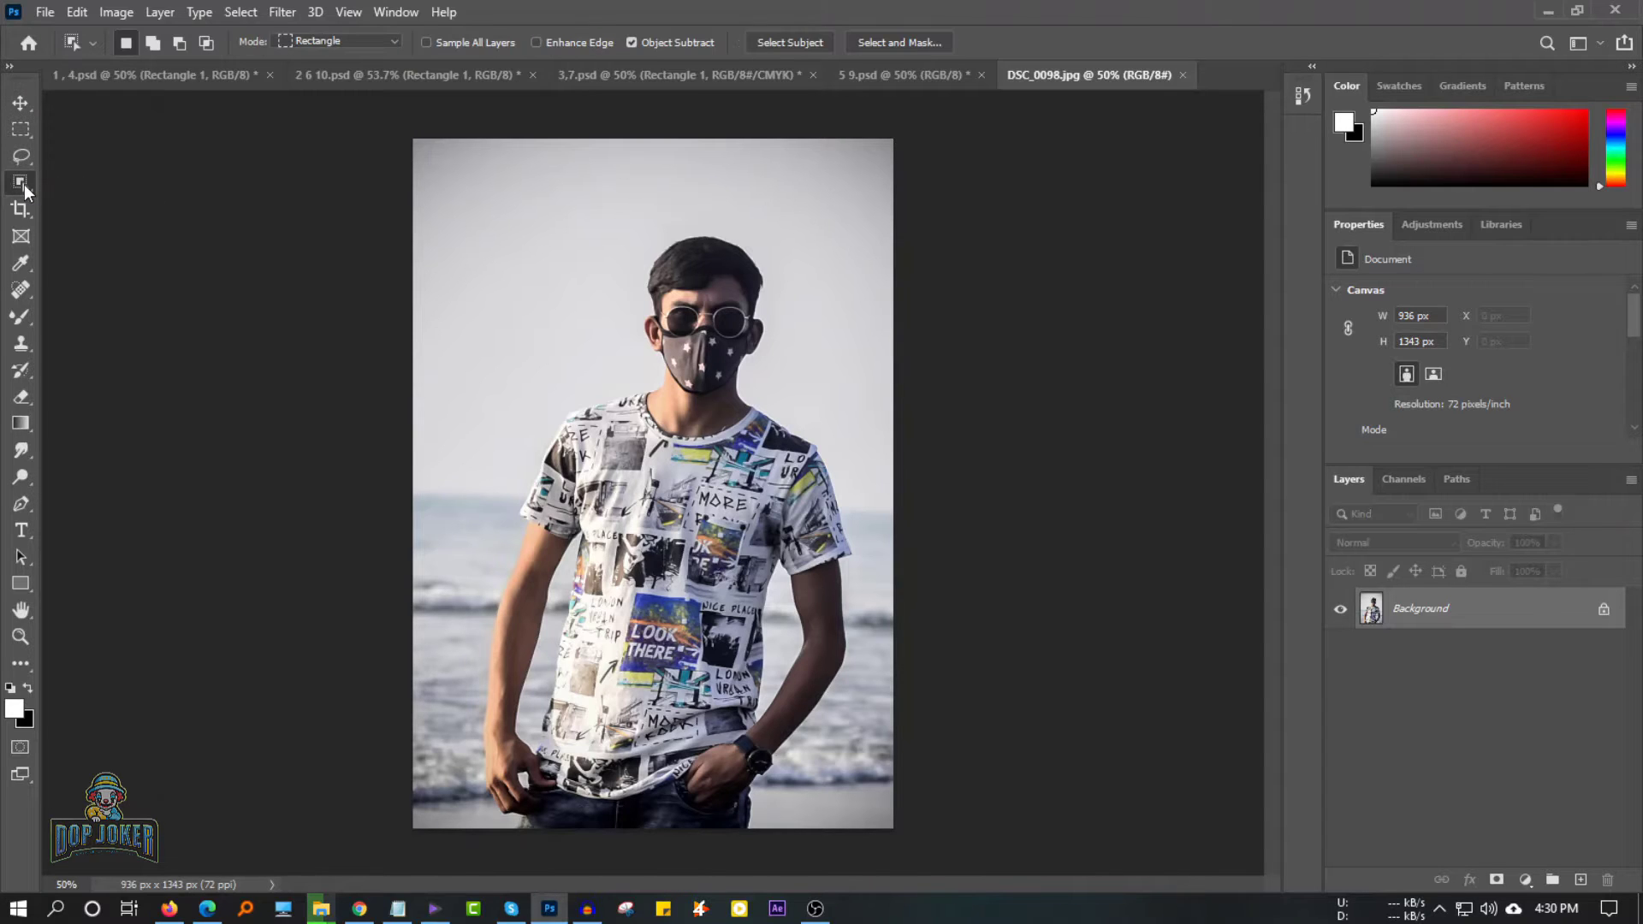
left_click(791, 44)
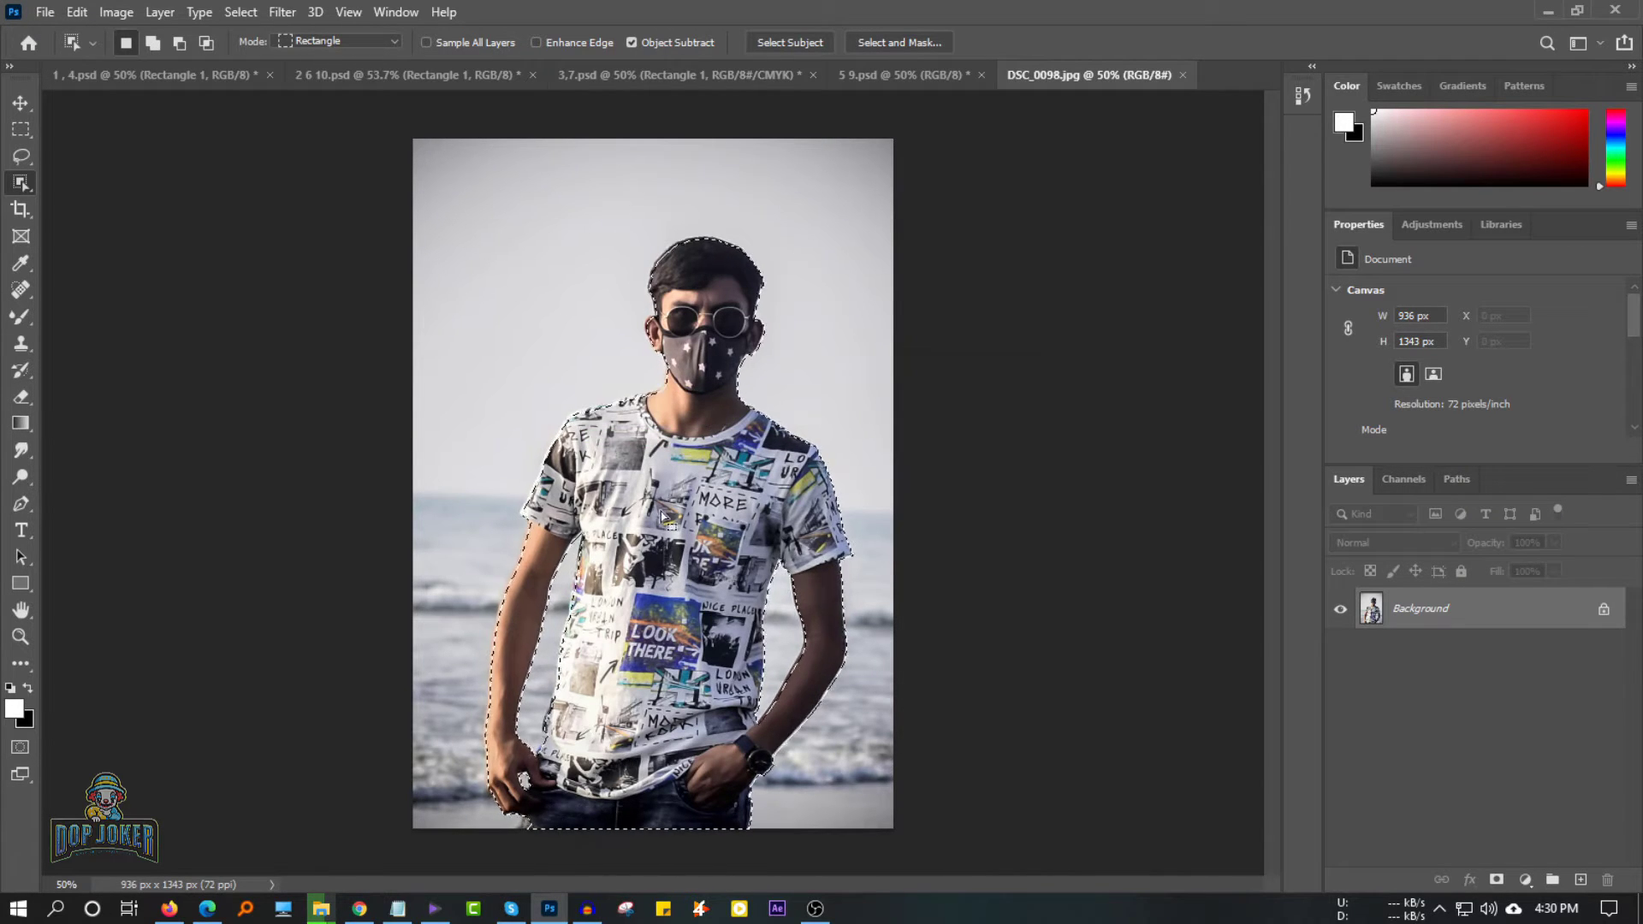
right_click(22, 182)
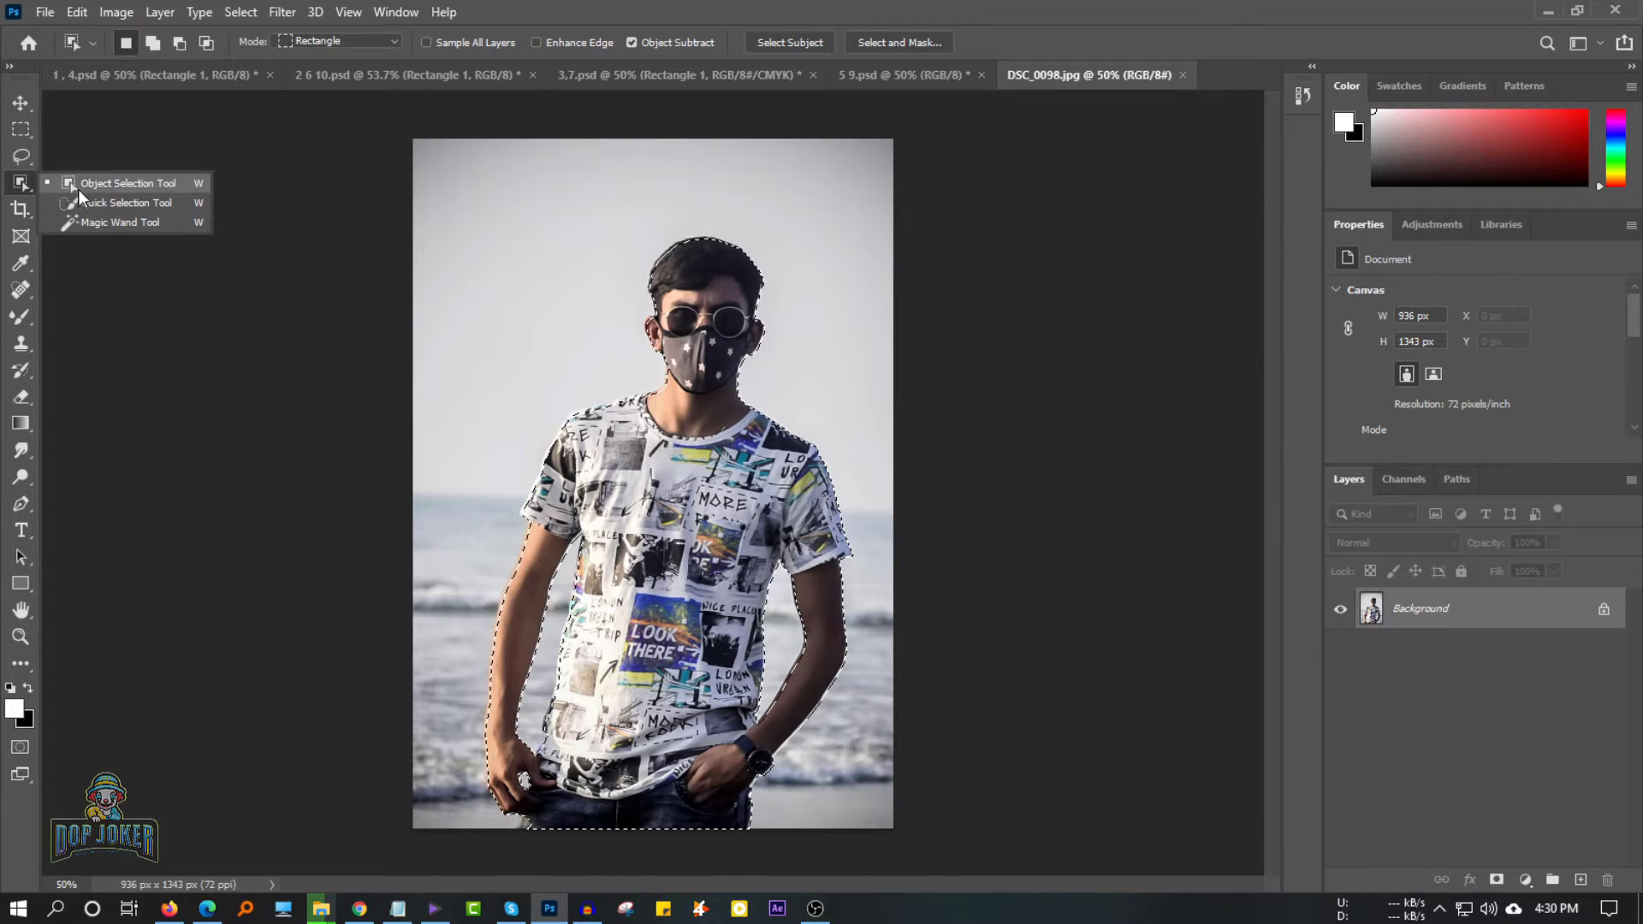
left_click(79, 202)
Zoom in on the man's edges and shrink the Quick Selection brush.
scroll(651, 317, "up", 8)
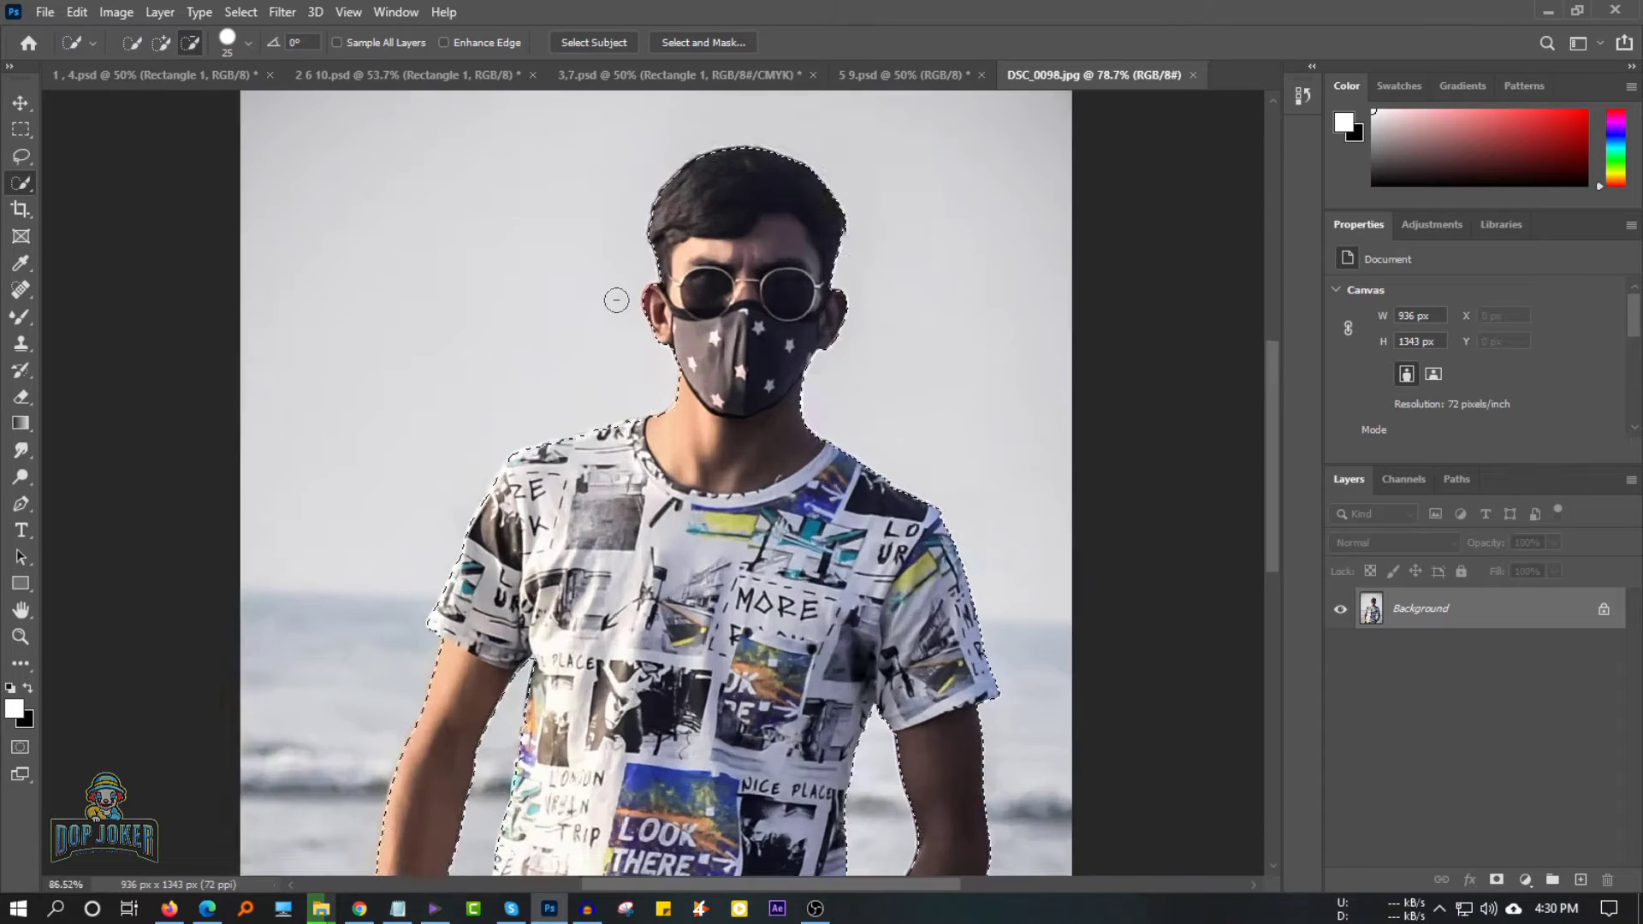
key("bracketleft")
key("bracketleft")
key("bracketleft")
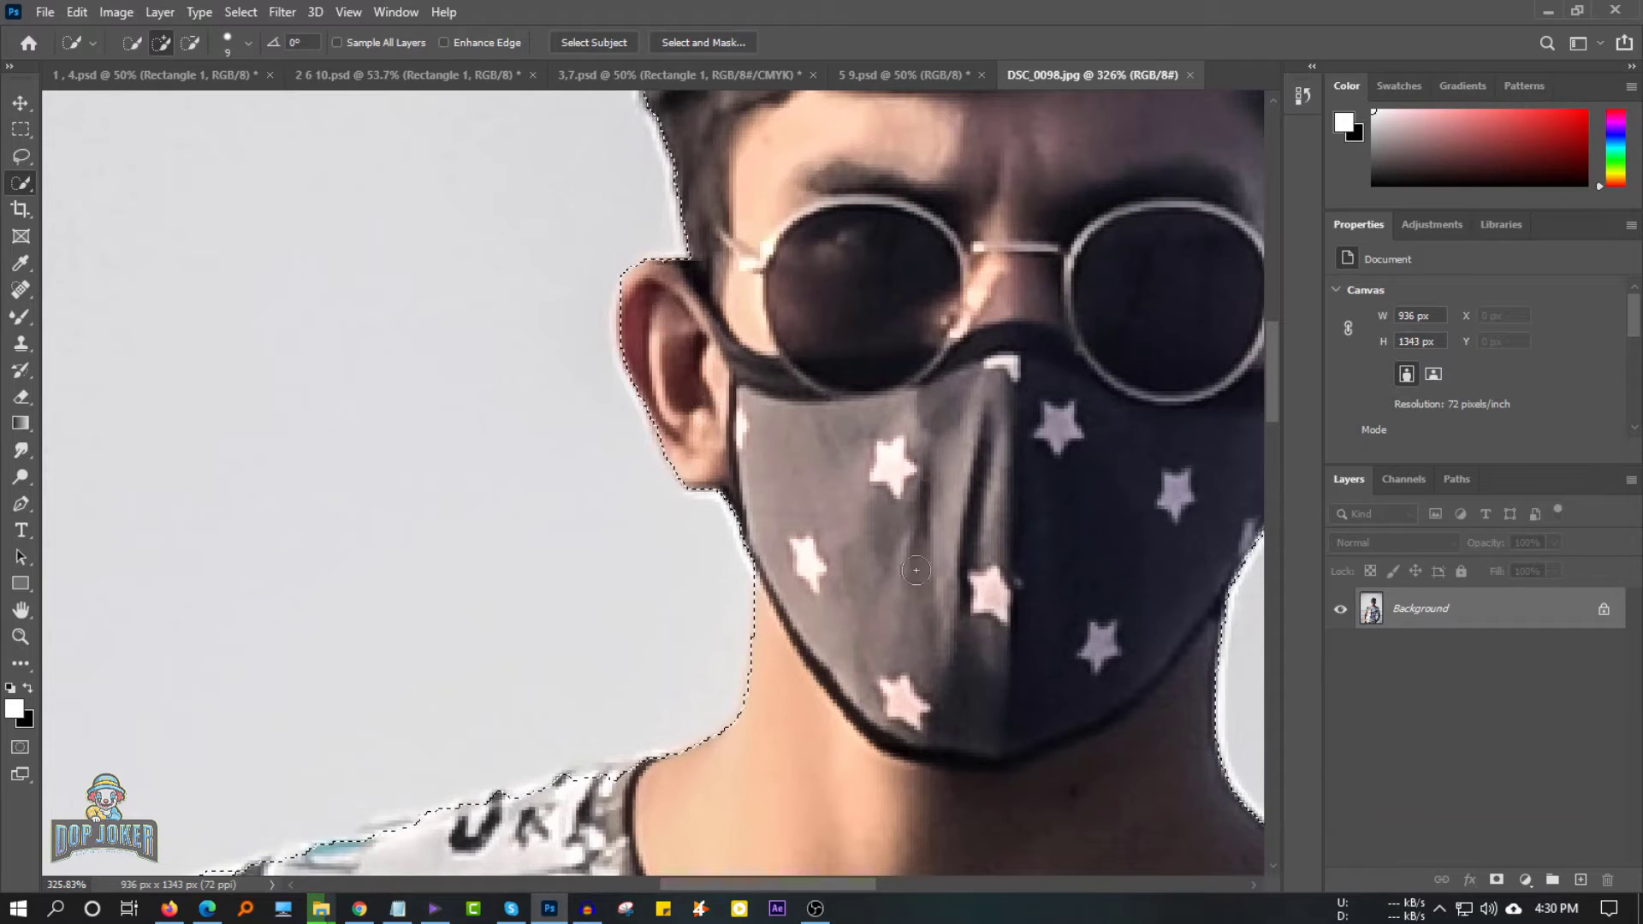
scroll(757, 711, "down", 2)
scroll(758, 710, "down", 2)
scroll(702, 633, "down", 1)
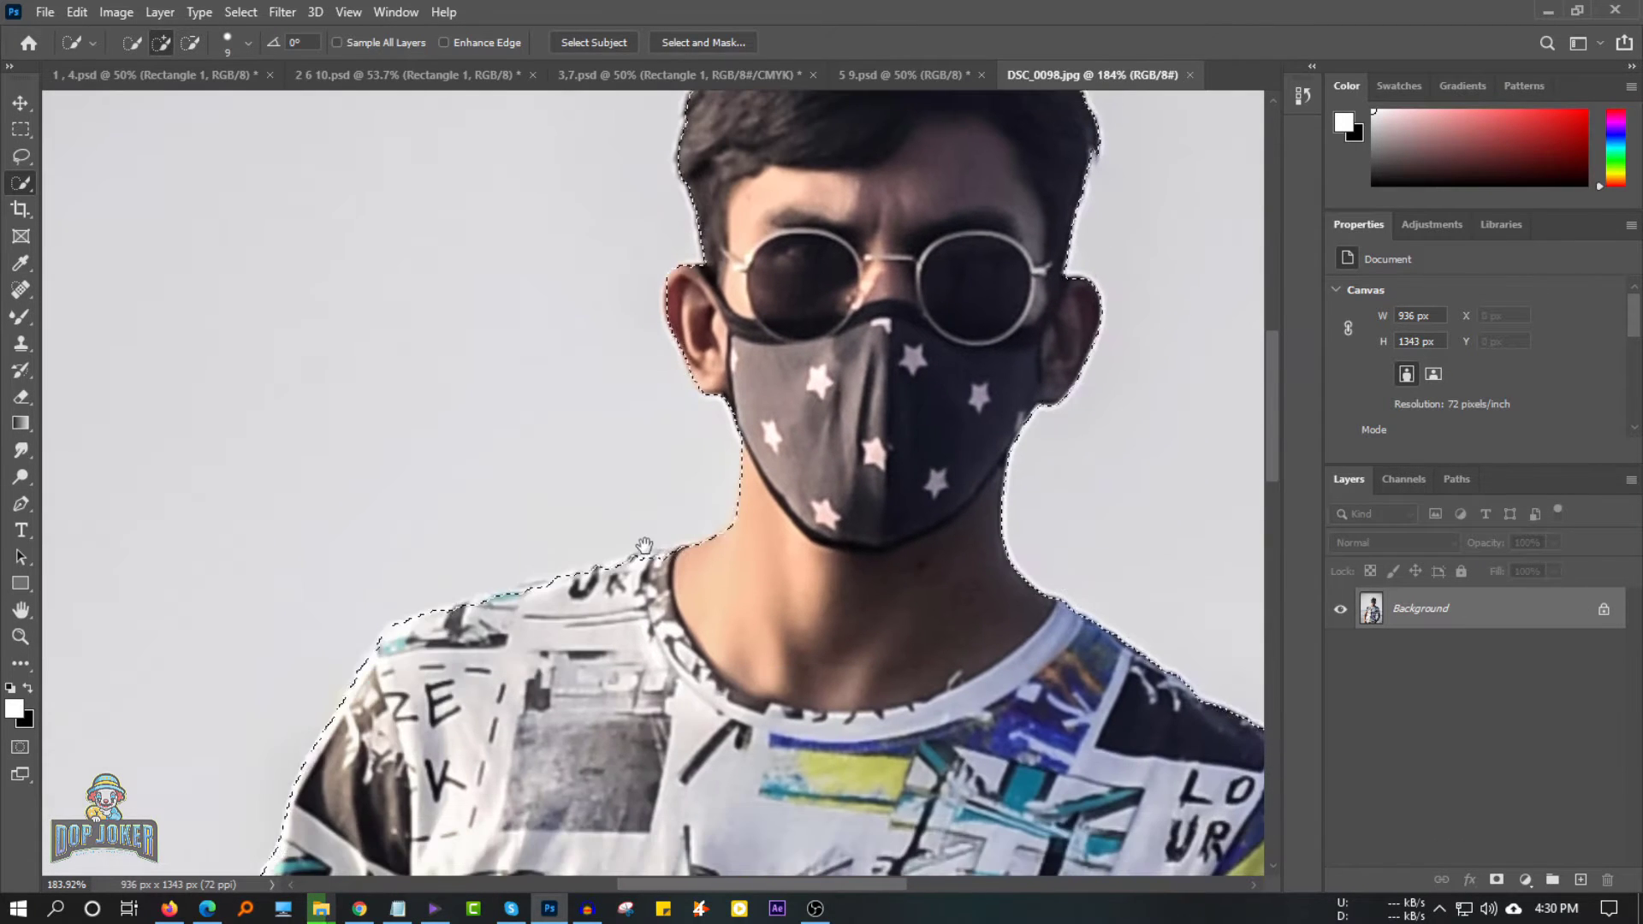
scroll(1052, 429, "up", 2)
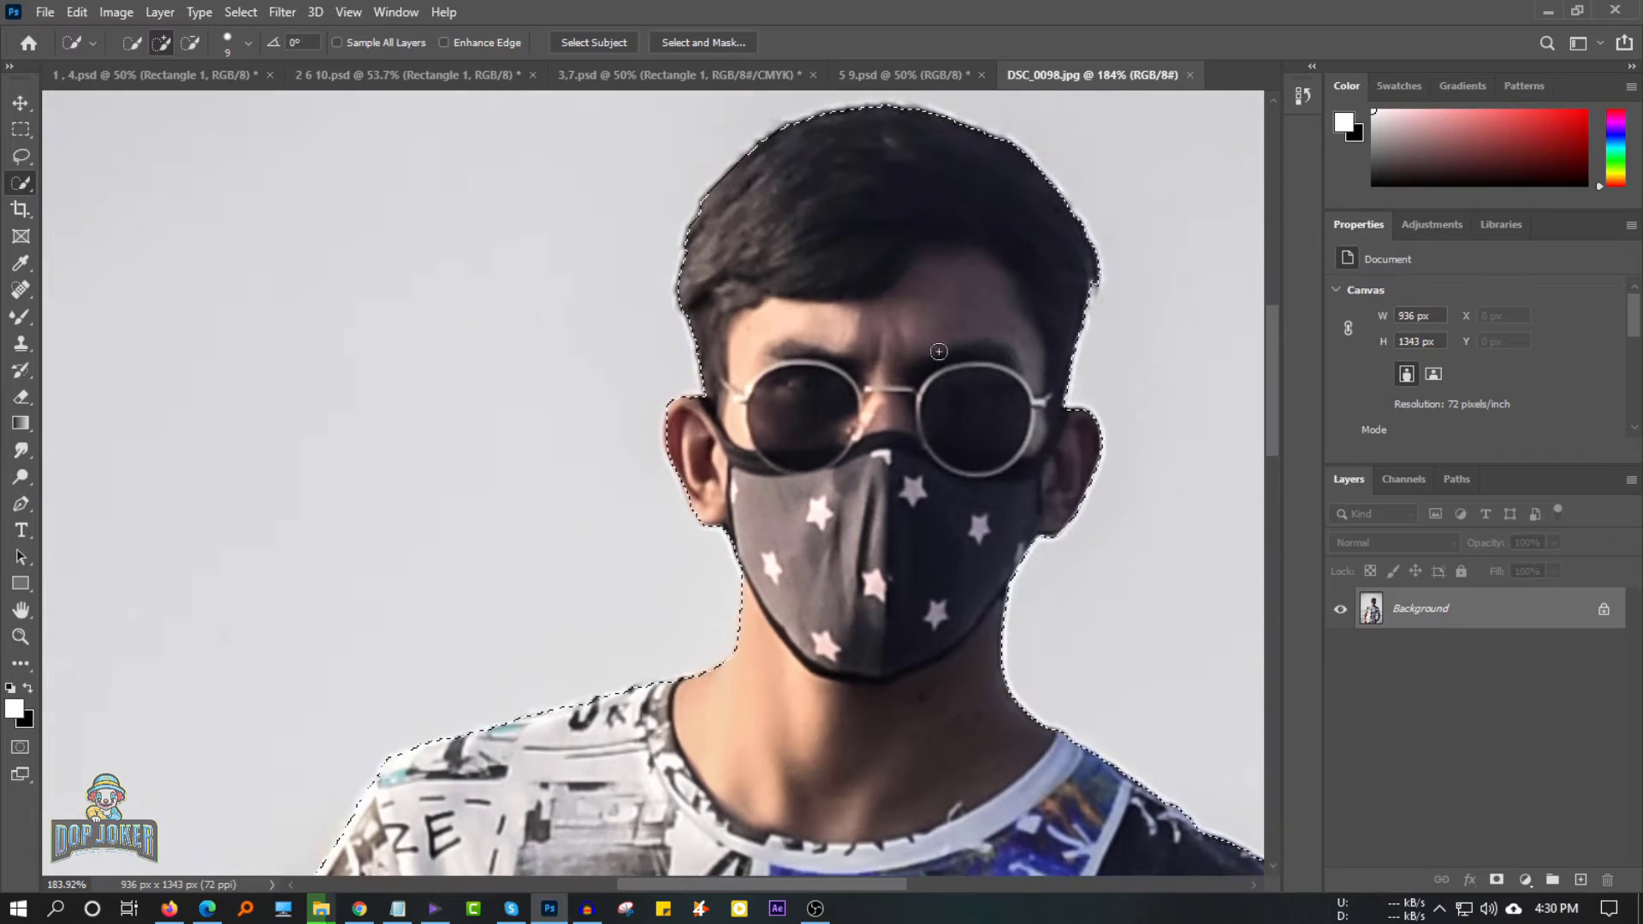
scroll(794, 621, "down", 2)
scroll(794, 621, "down", 5)
scroll(418, 581, "up", 3)
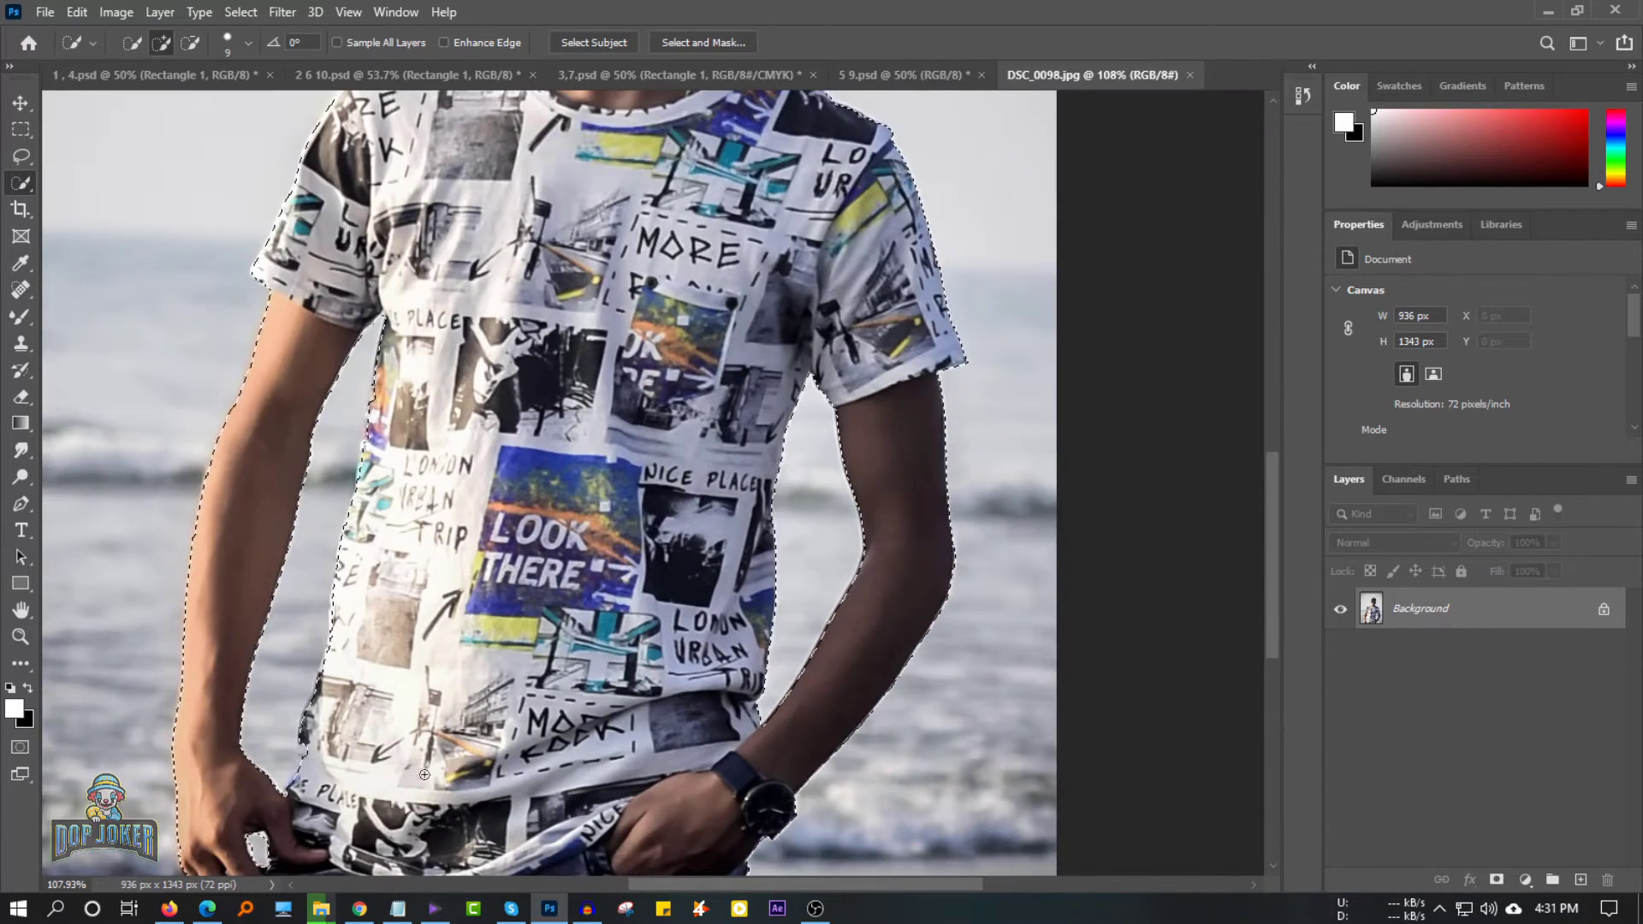
scroll(323, 505, "up", 2)
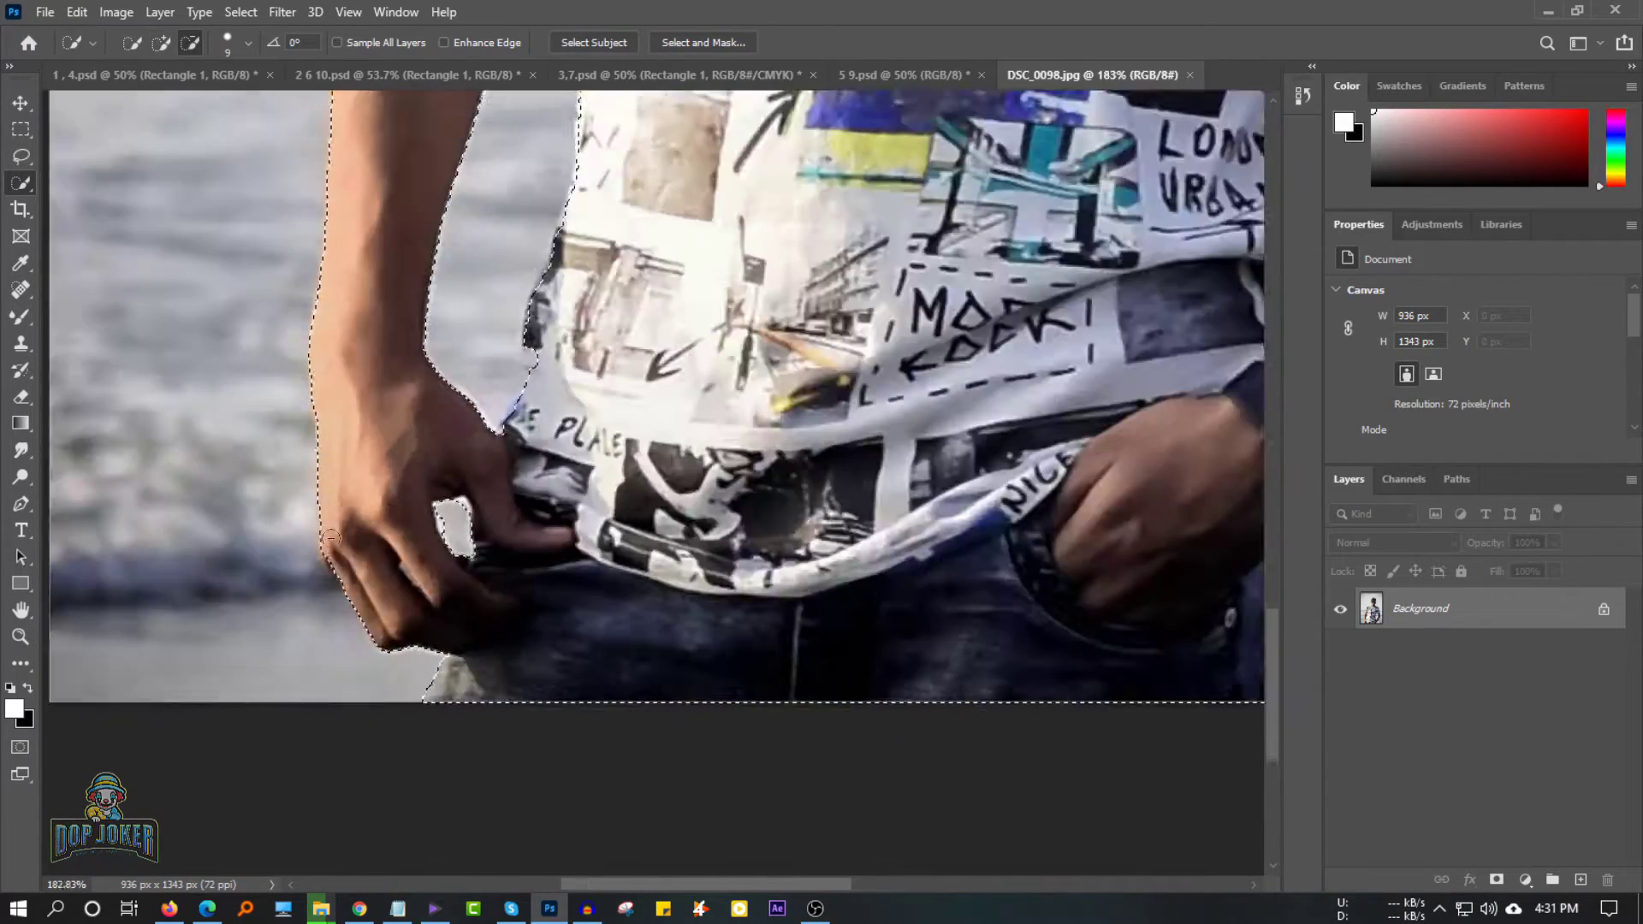
scroll(318, 540, "up", 1)
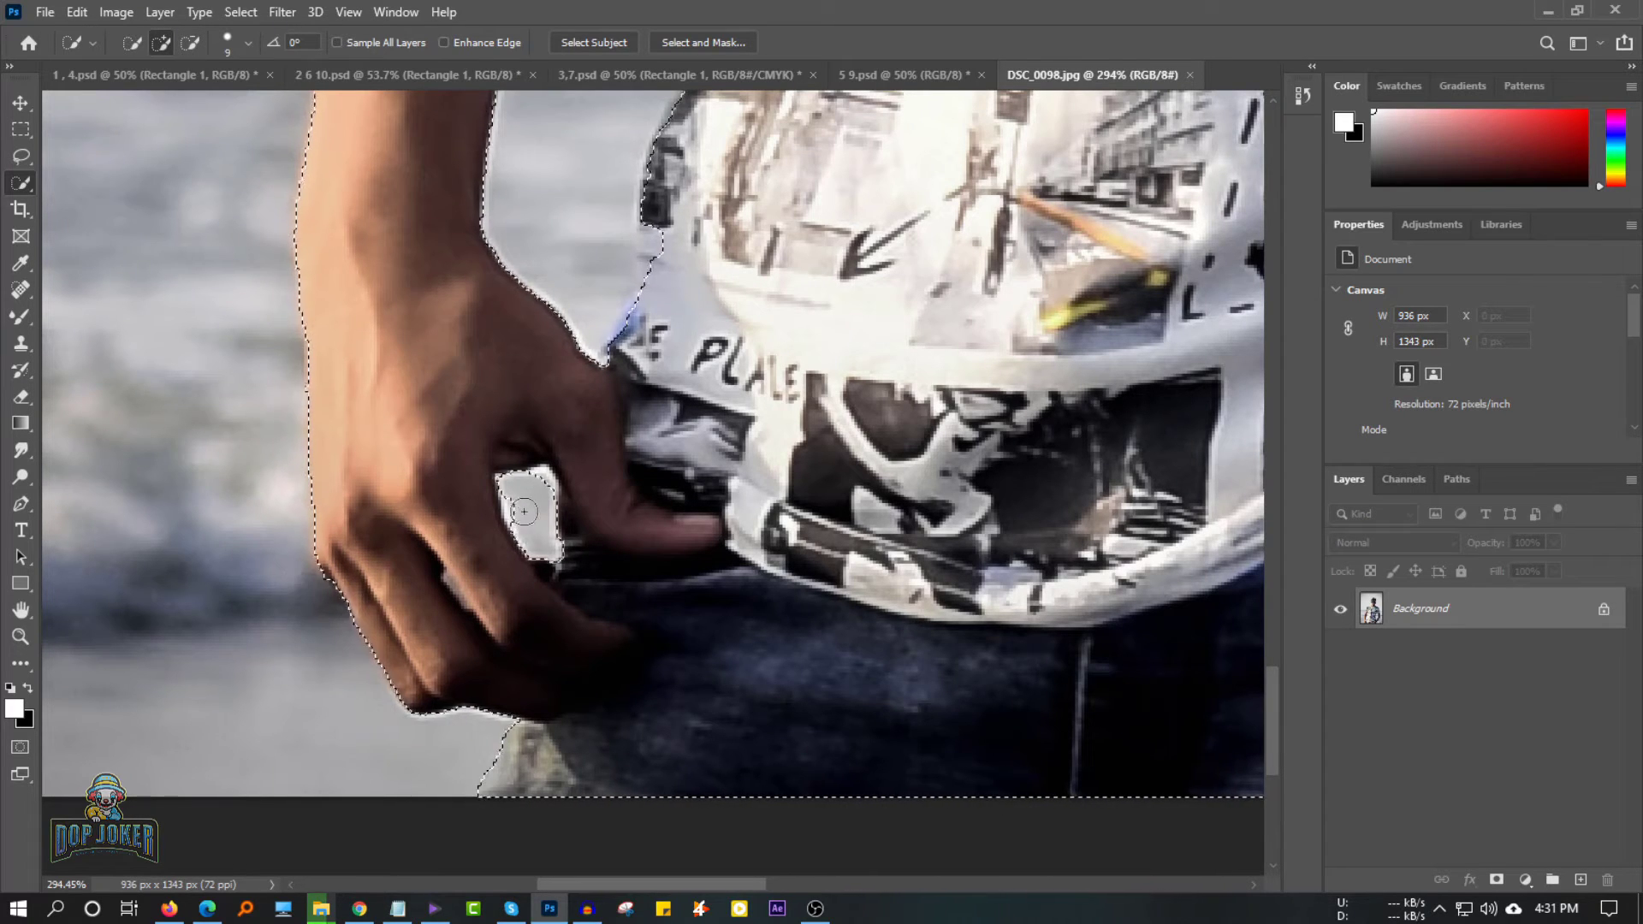
Subtract stray areas around the hand and shirt hem from the selection.
key("alt")
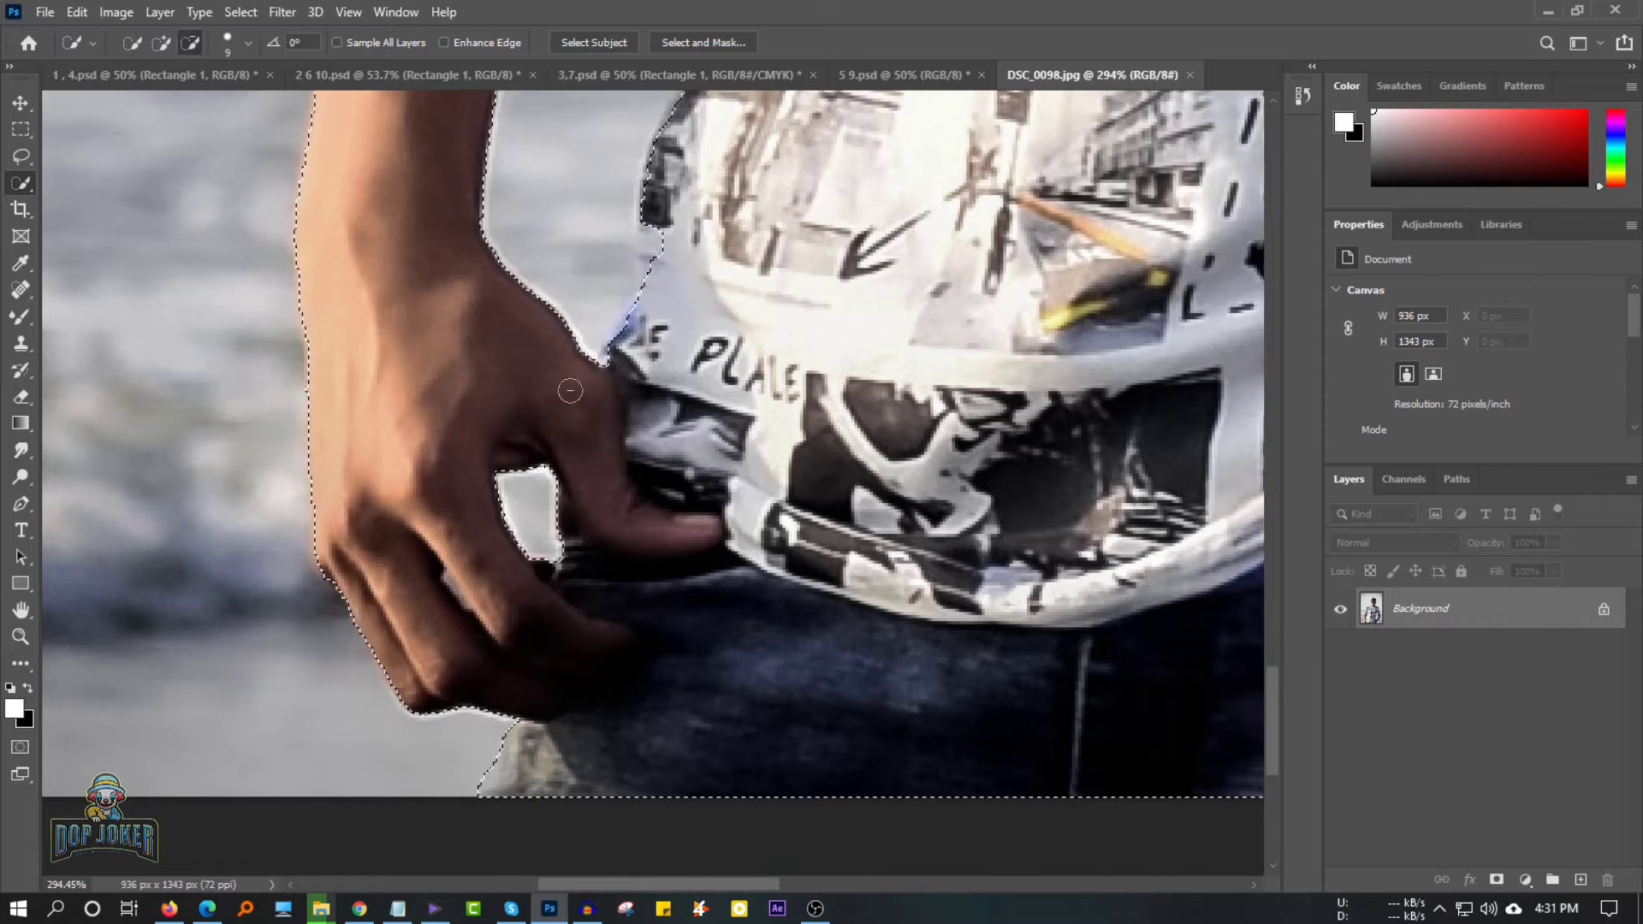
scroll(568, 385, "down", 5)
scroll(788, 439, "up", 1)
scroll(736, 420, "up", 2)
scroll(701, 411, "down", 3)
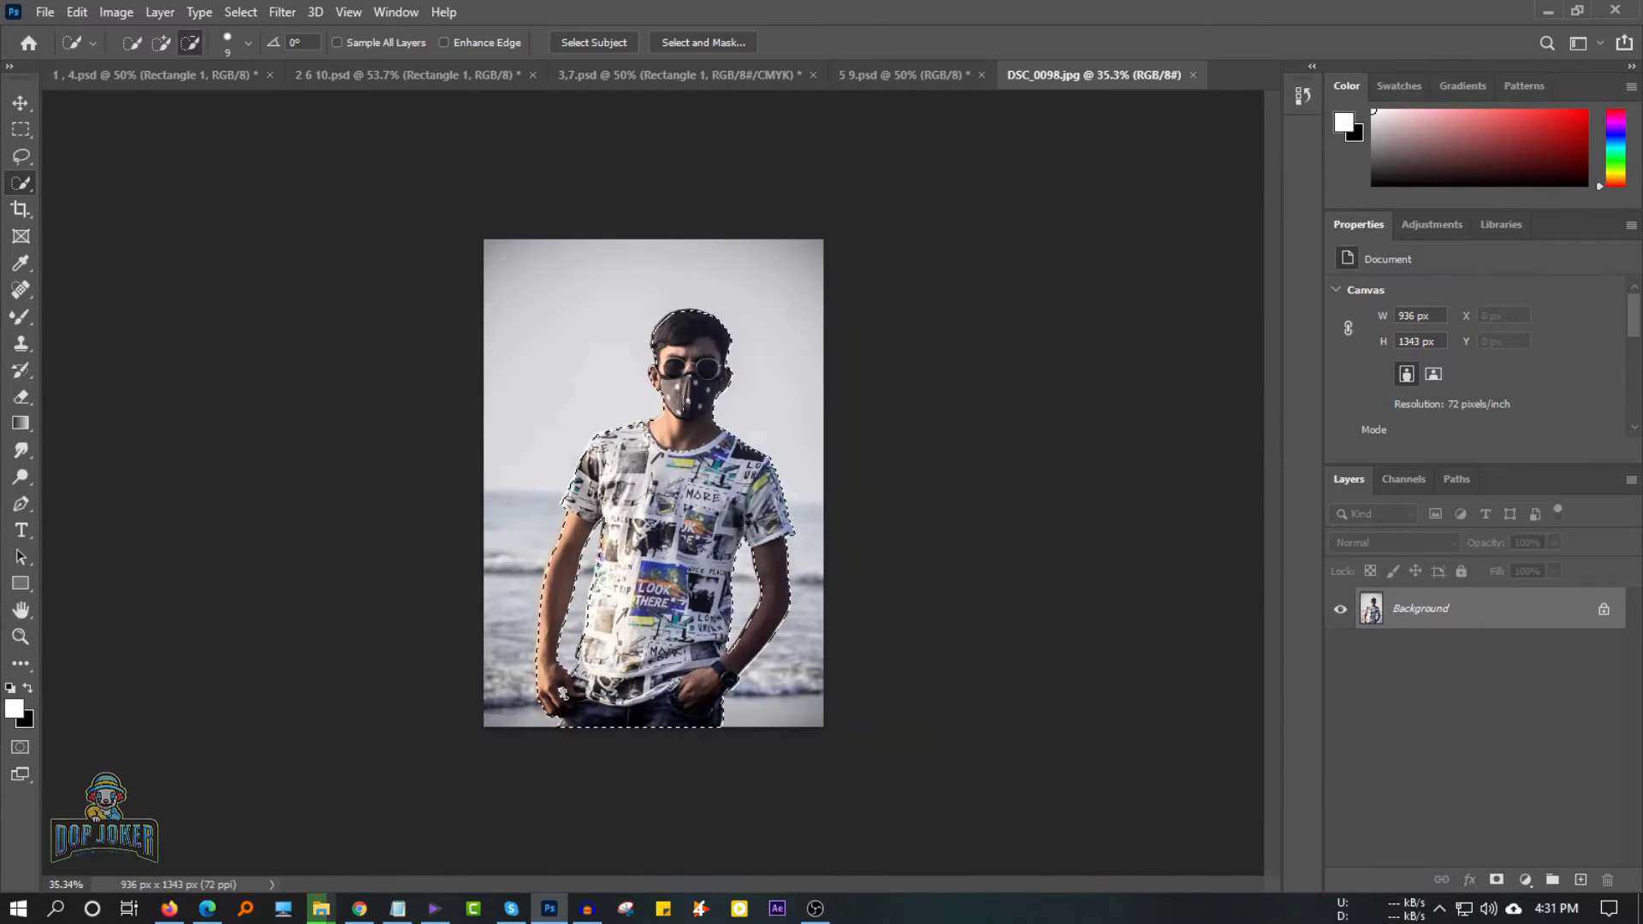
scroll(682, 403, "up", 1)
key("alt")
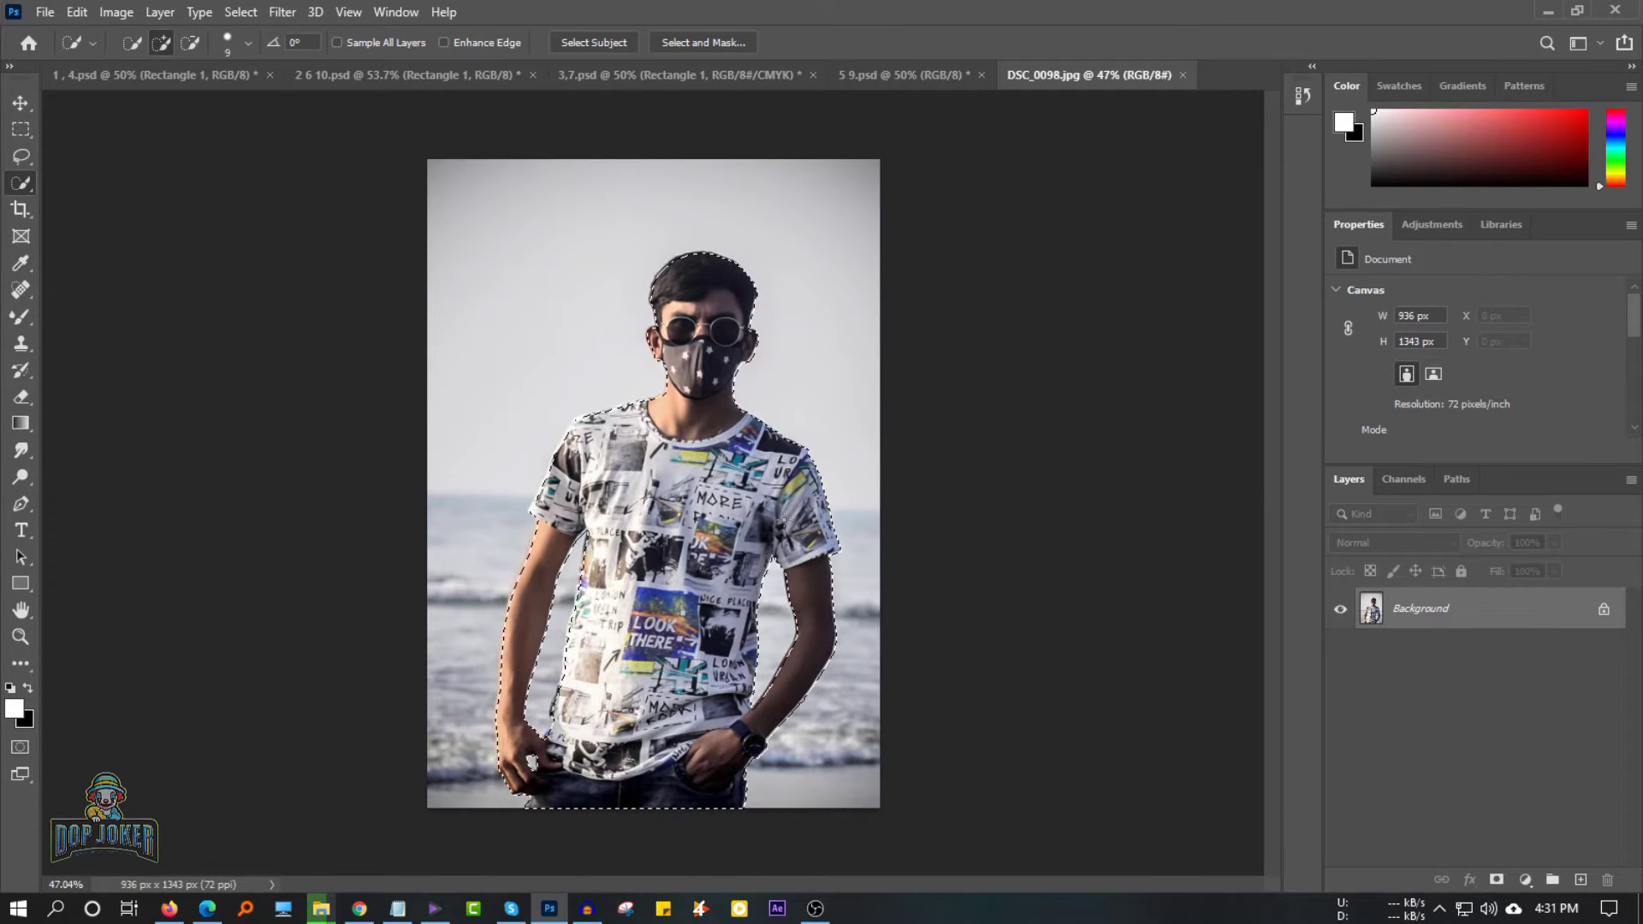
key("ctrl+j")
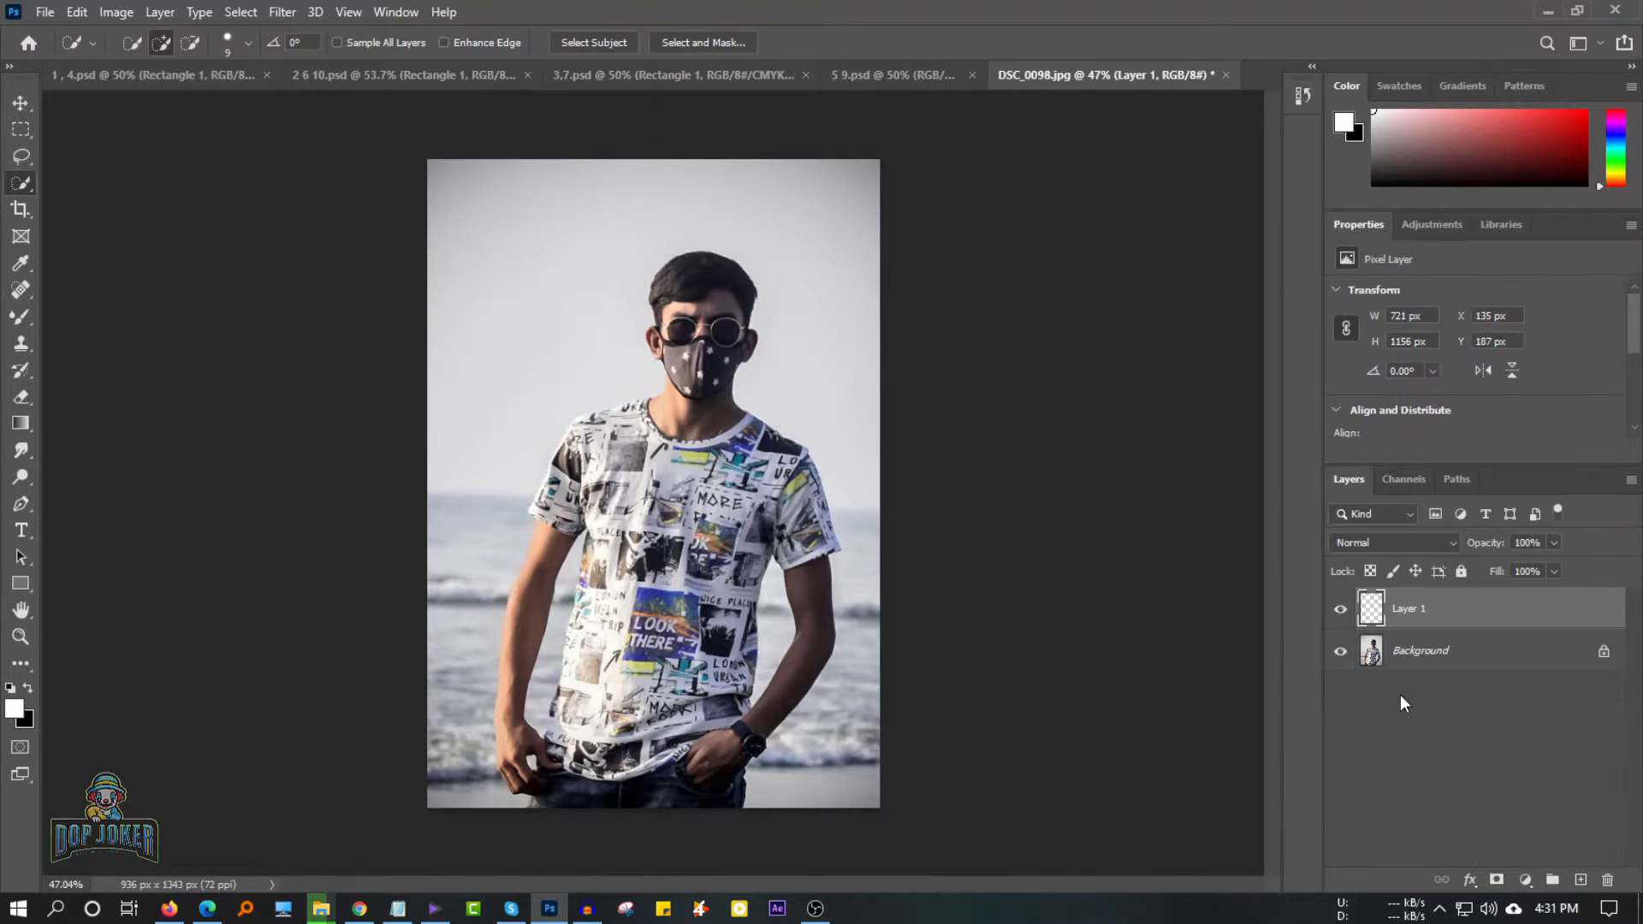
left_click(1437, 657)
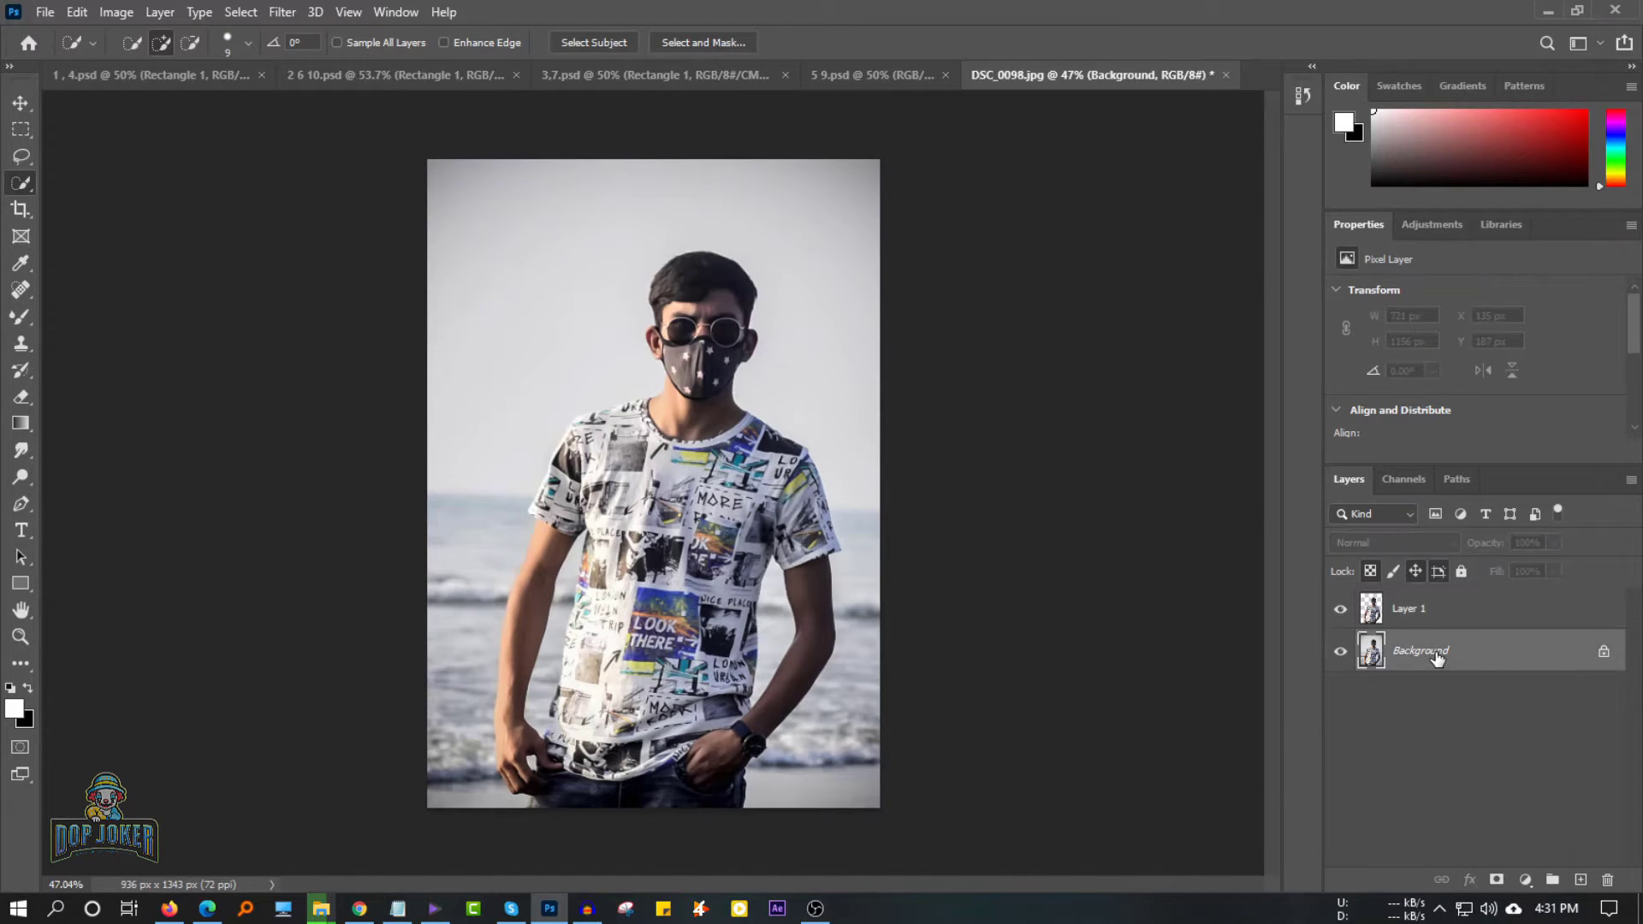
left_click(1373, 611, "ctrl")
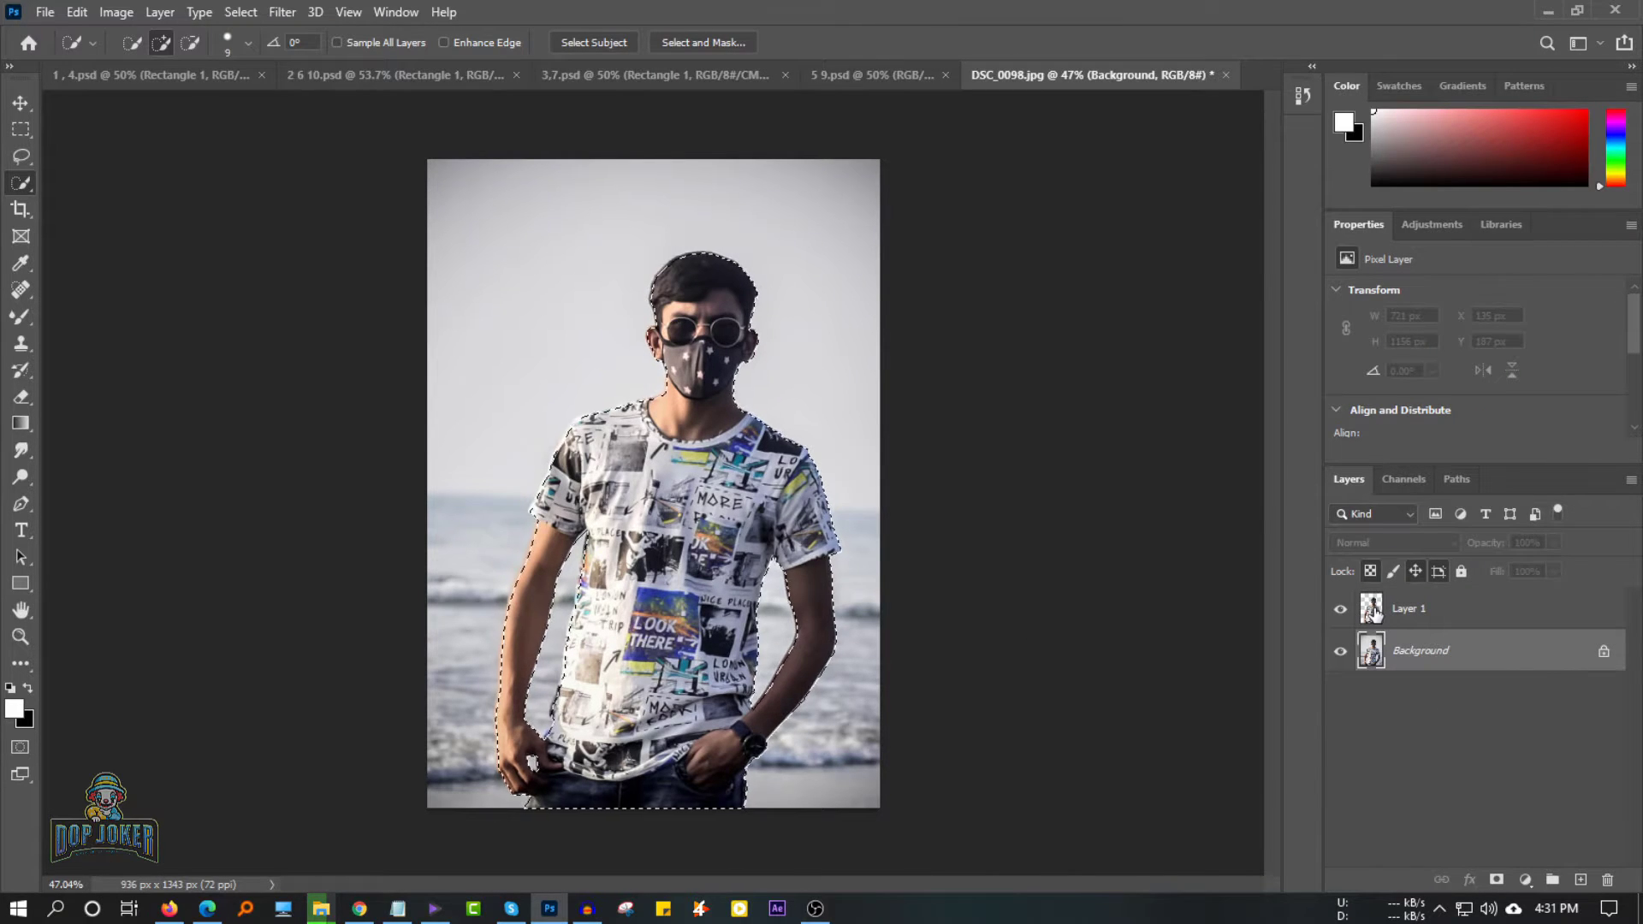
left_click(1425, 609)
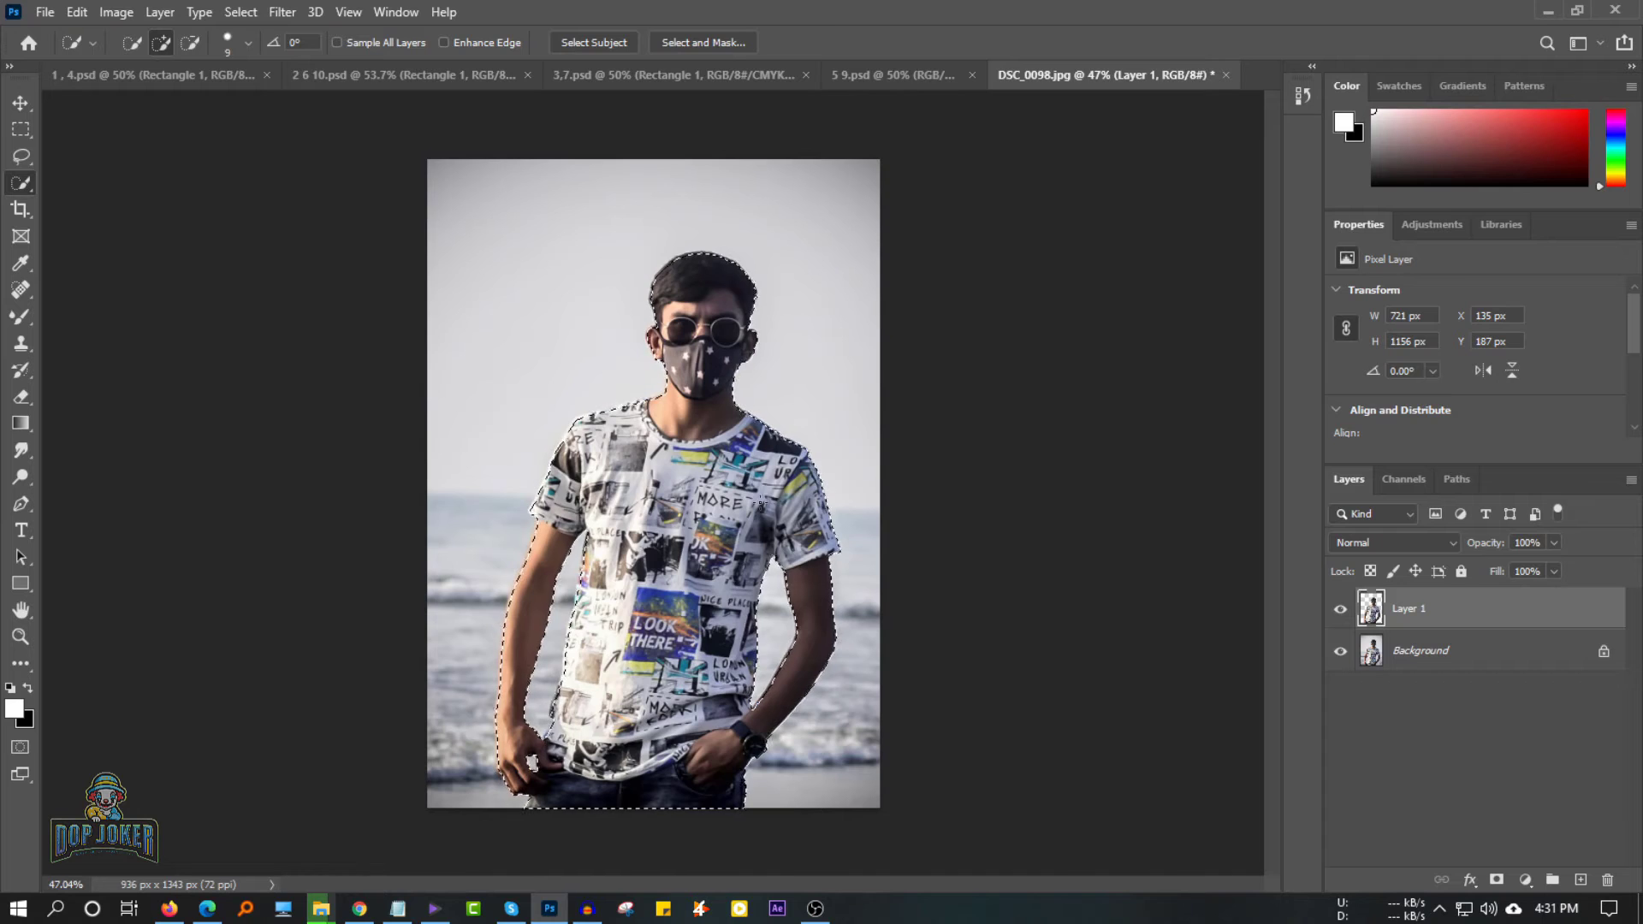
key("m")
left_click(835, 463)
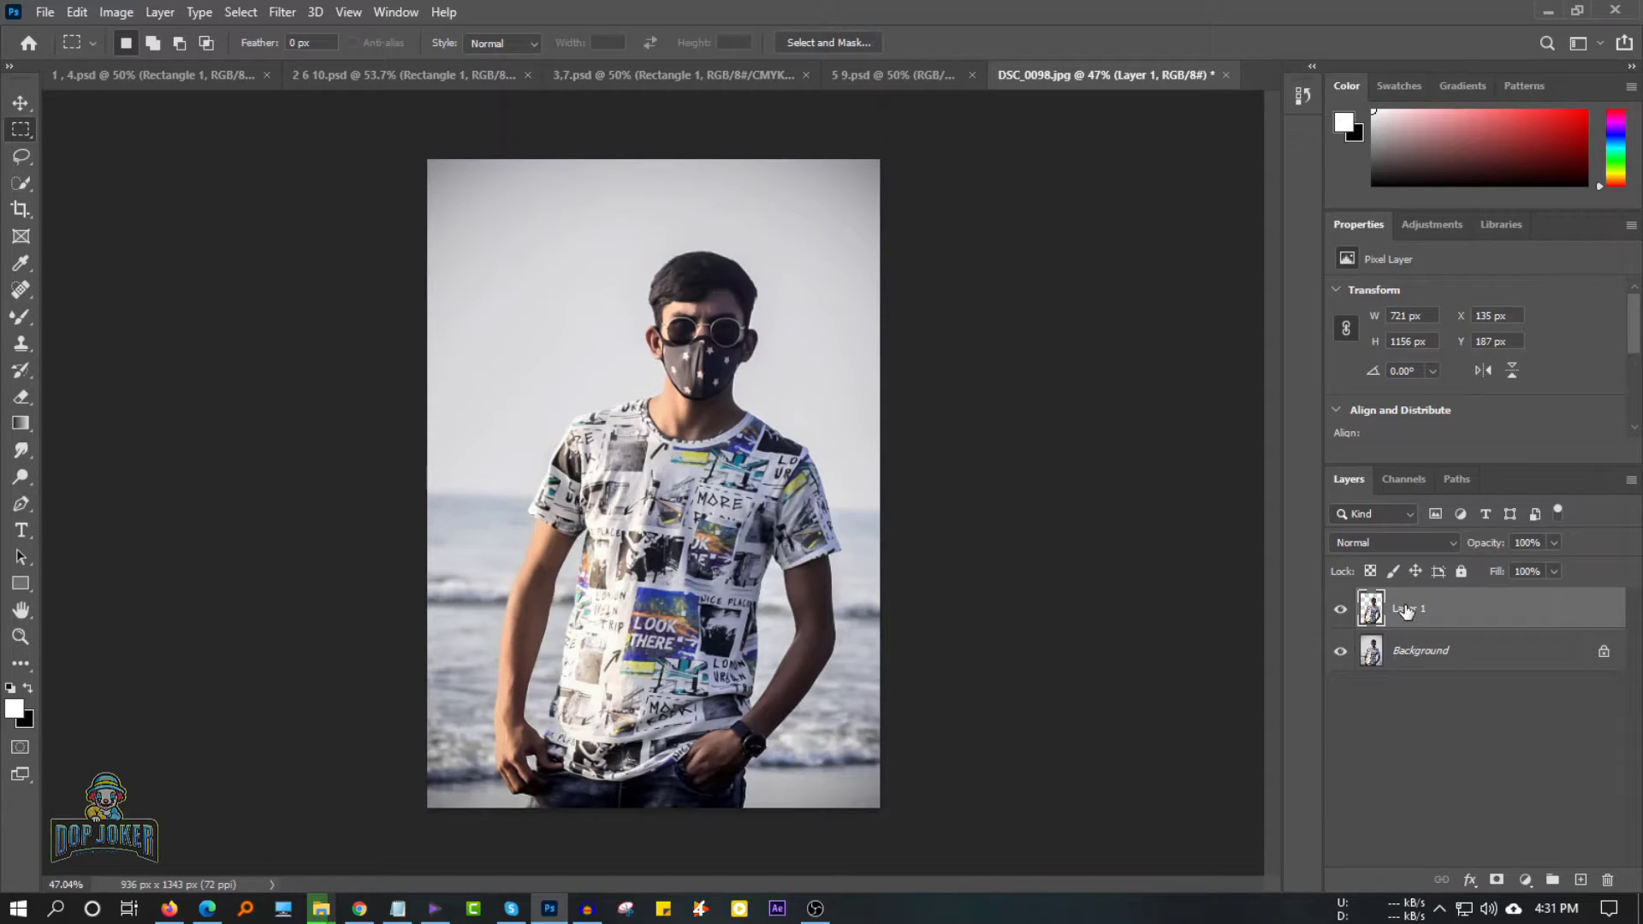
key("v")
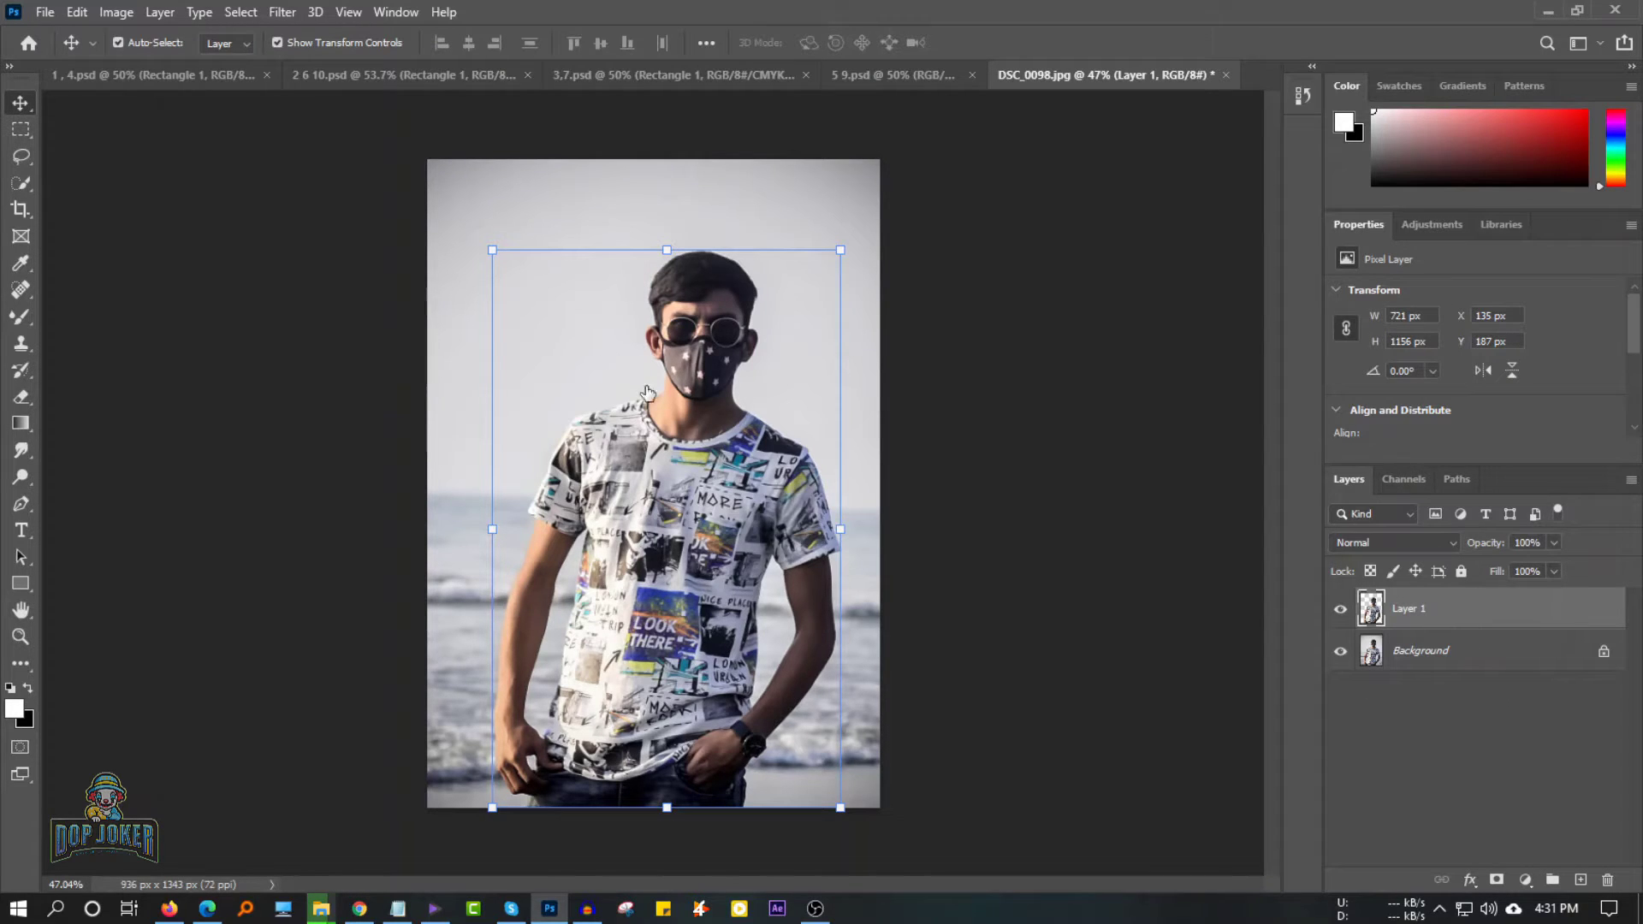
key("u")
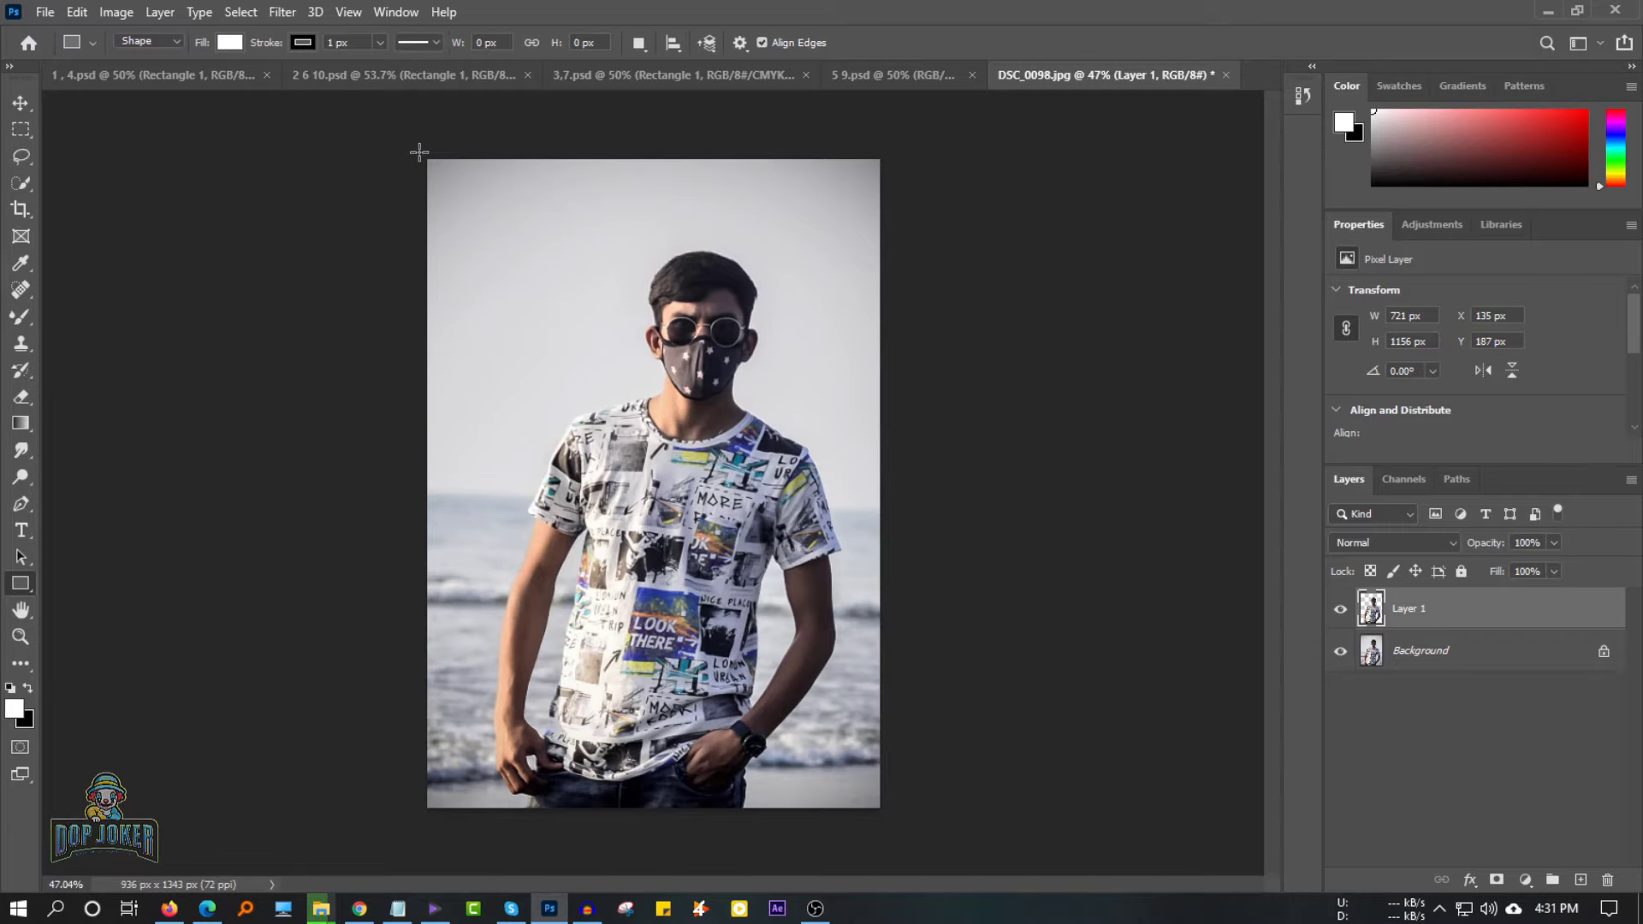
Draw a full-canvas rectangle below Layer 1 and fill it light blue #6cb4f7.
left_click_drag(419, 153, 883, 812)
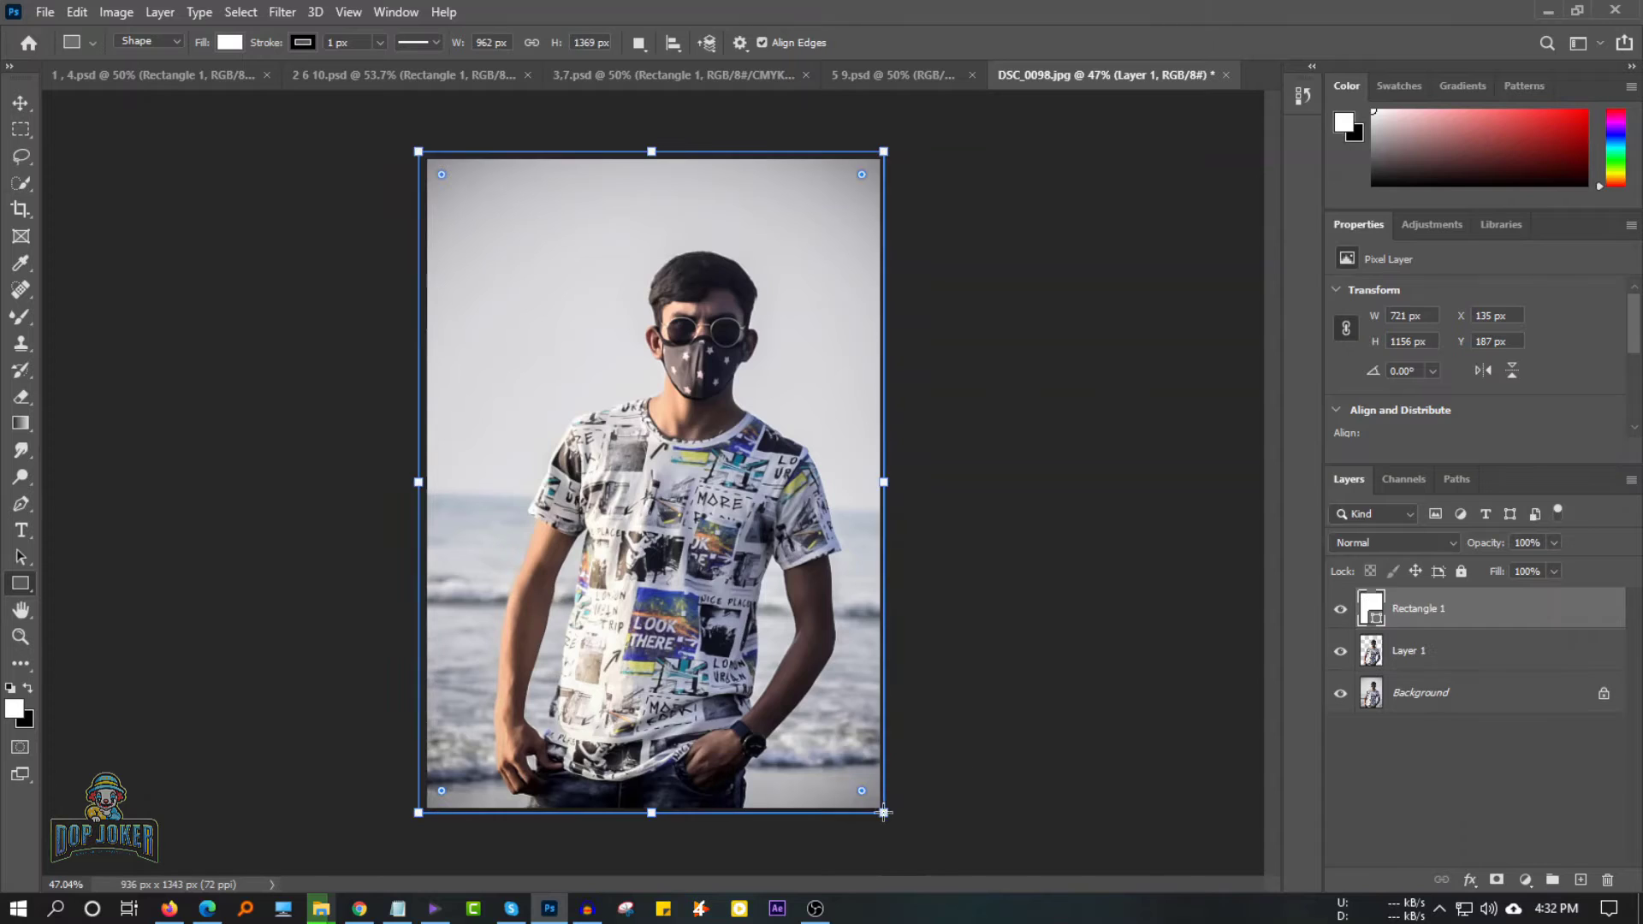
left_click_drag(1416, 610, 1421, 674)
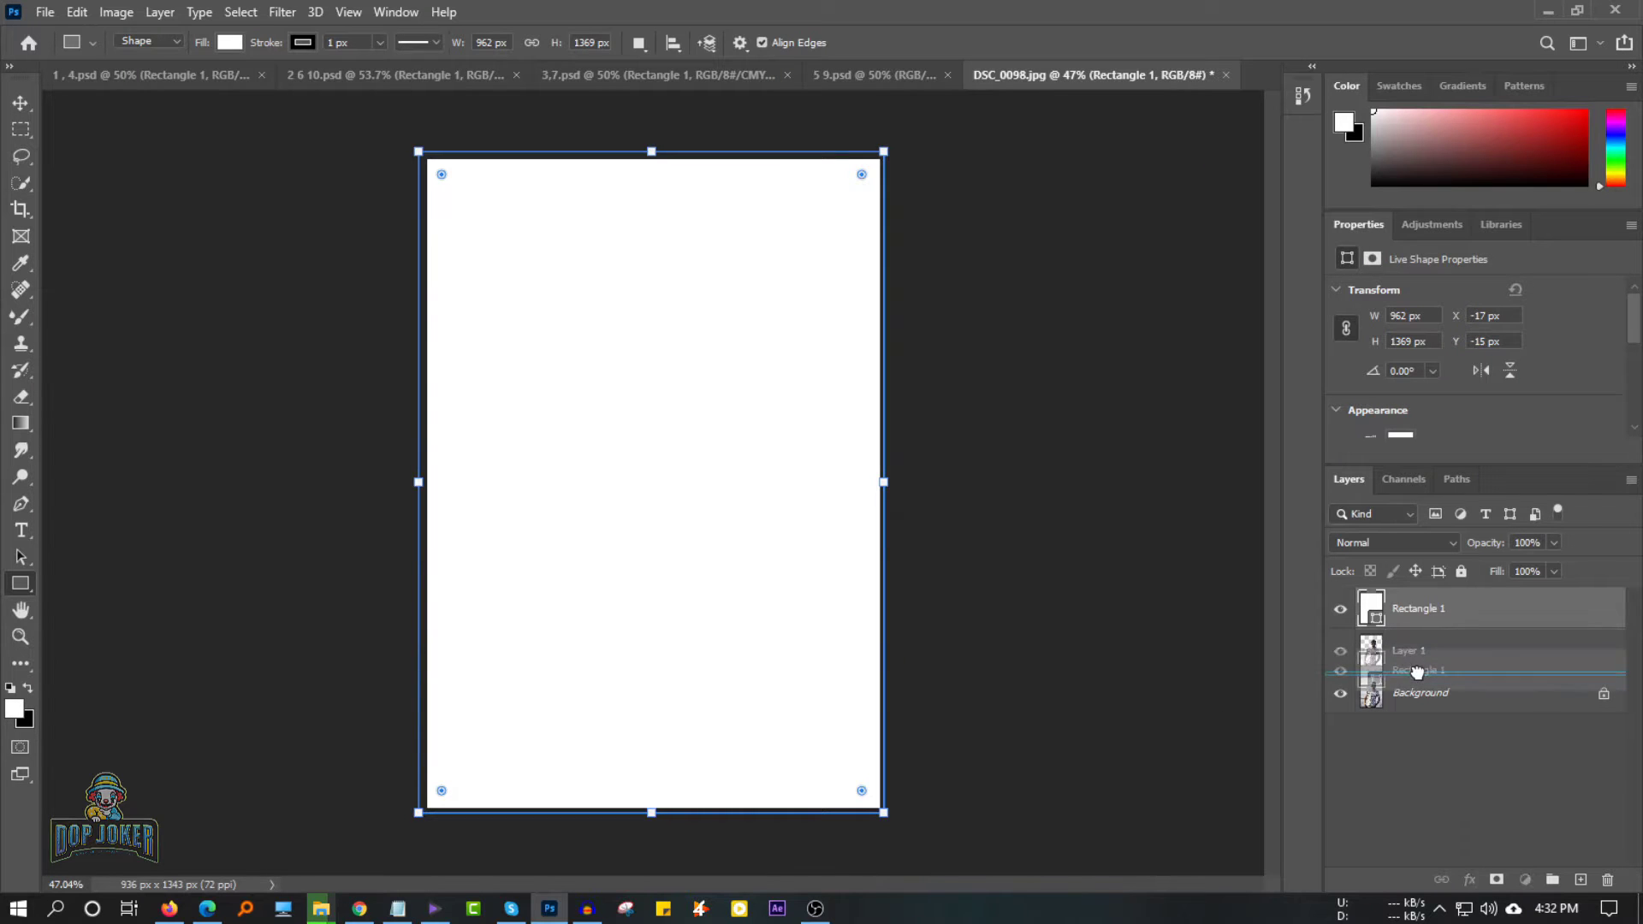
double_click(1370, 653)
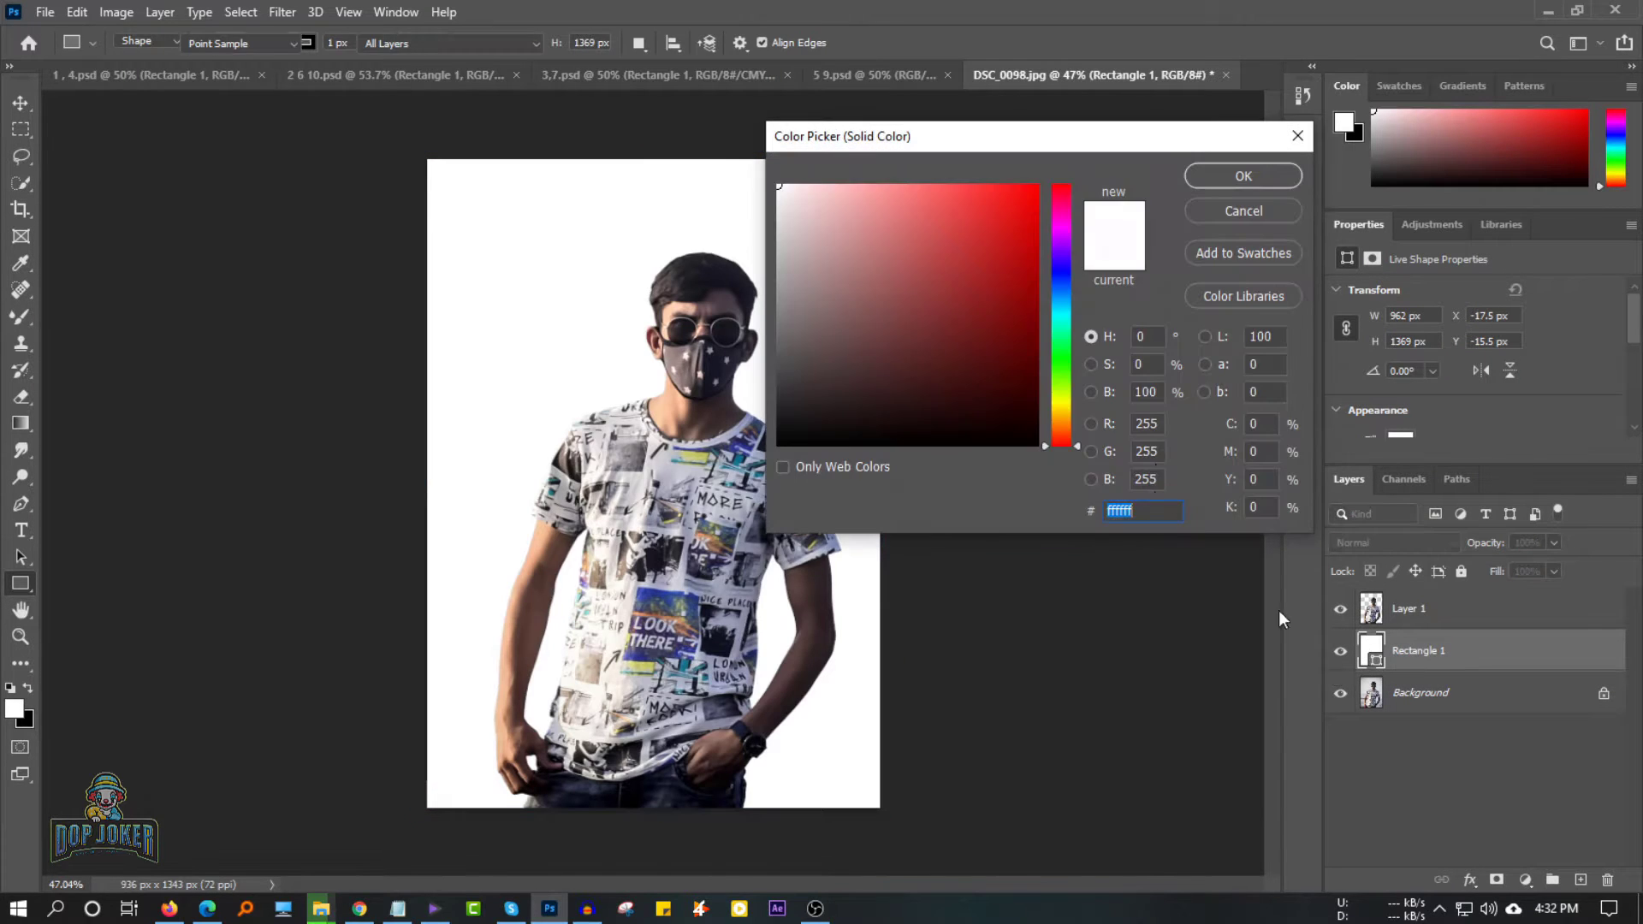
left_click_drag(1060, 402, 1068, 300)
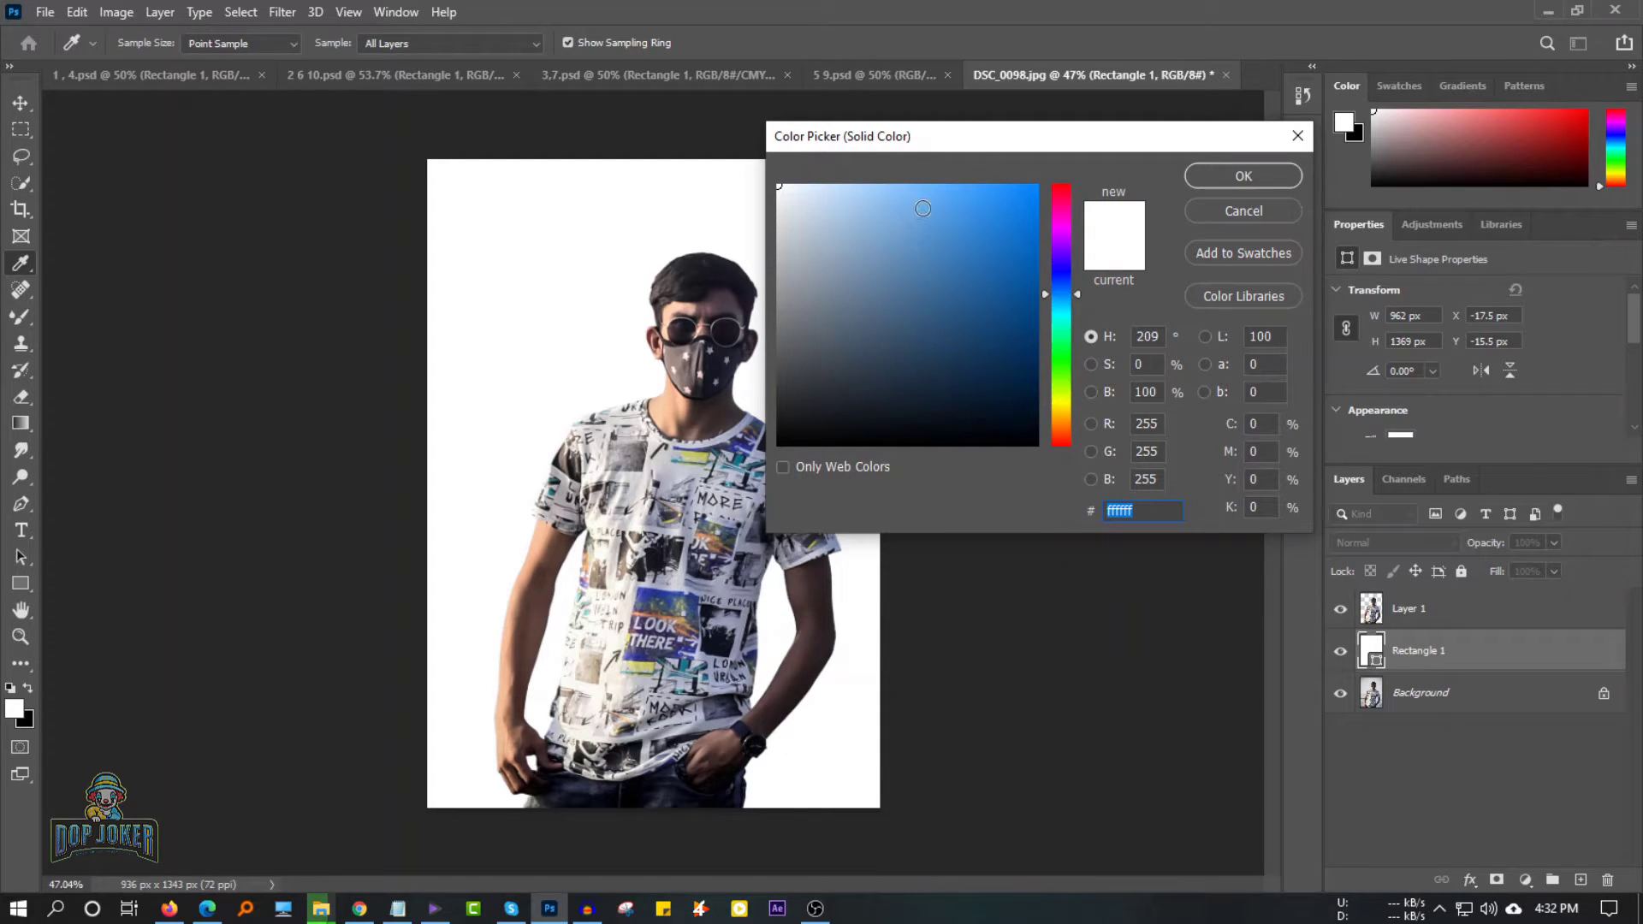
left_click_drag(922, 208, 924, 193)
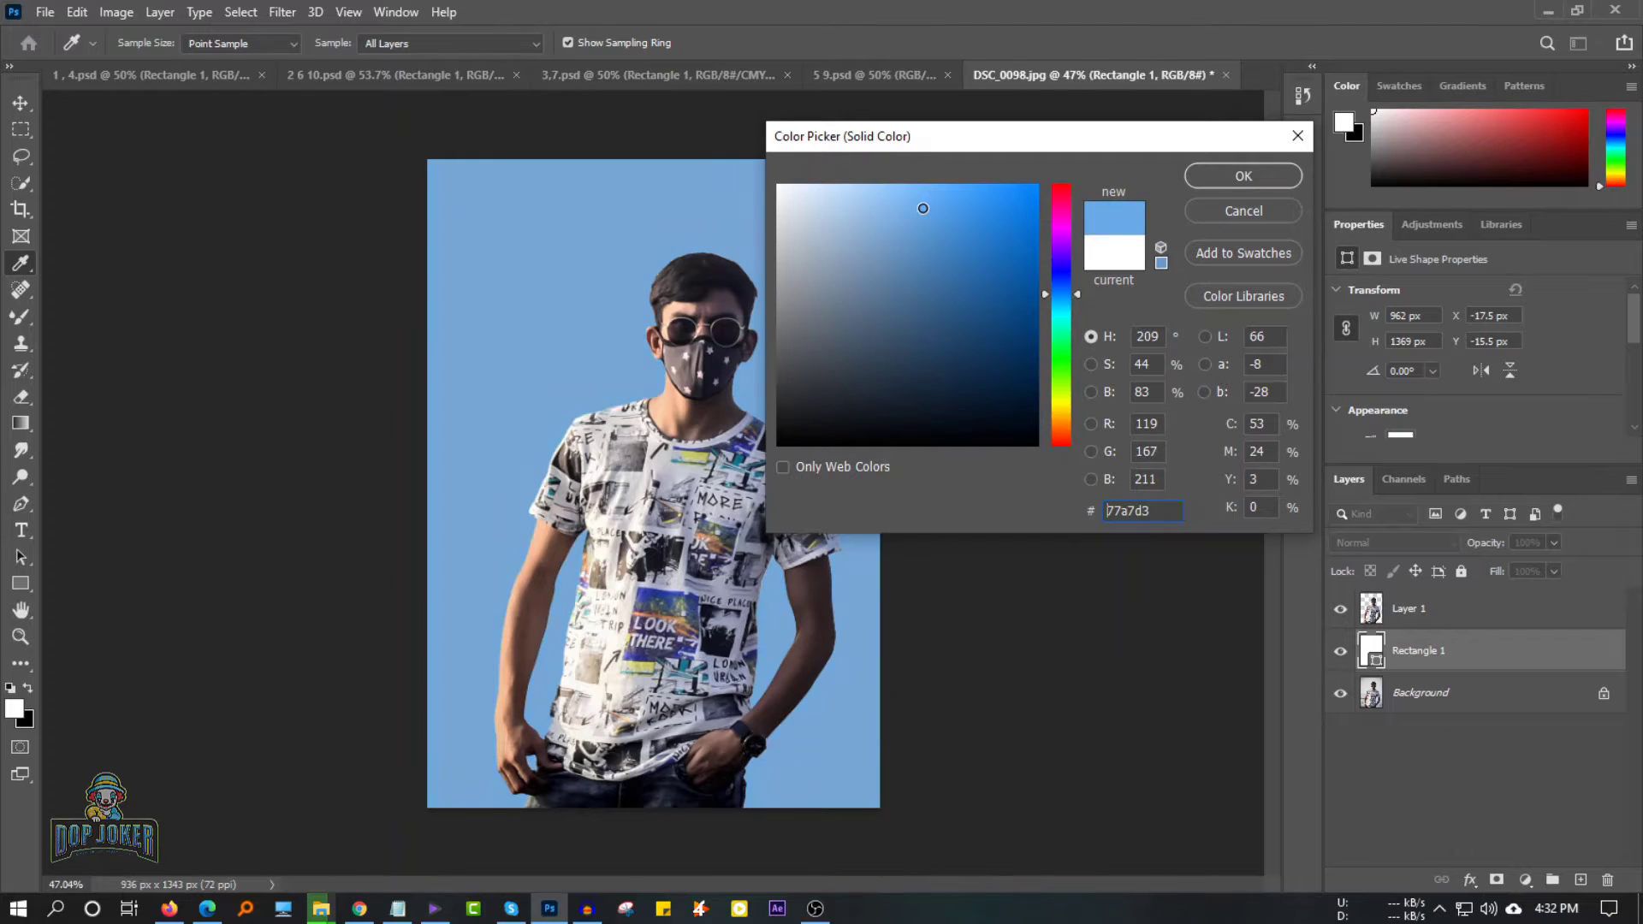
left_click(1243, 176)
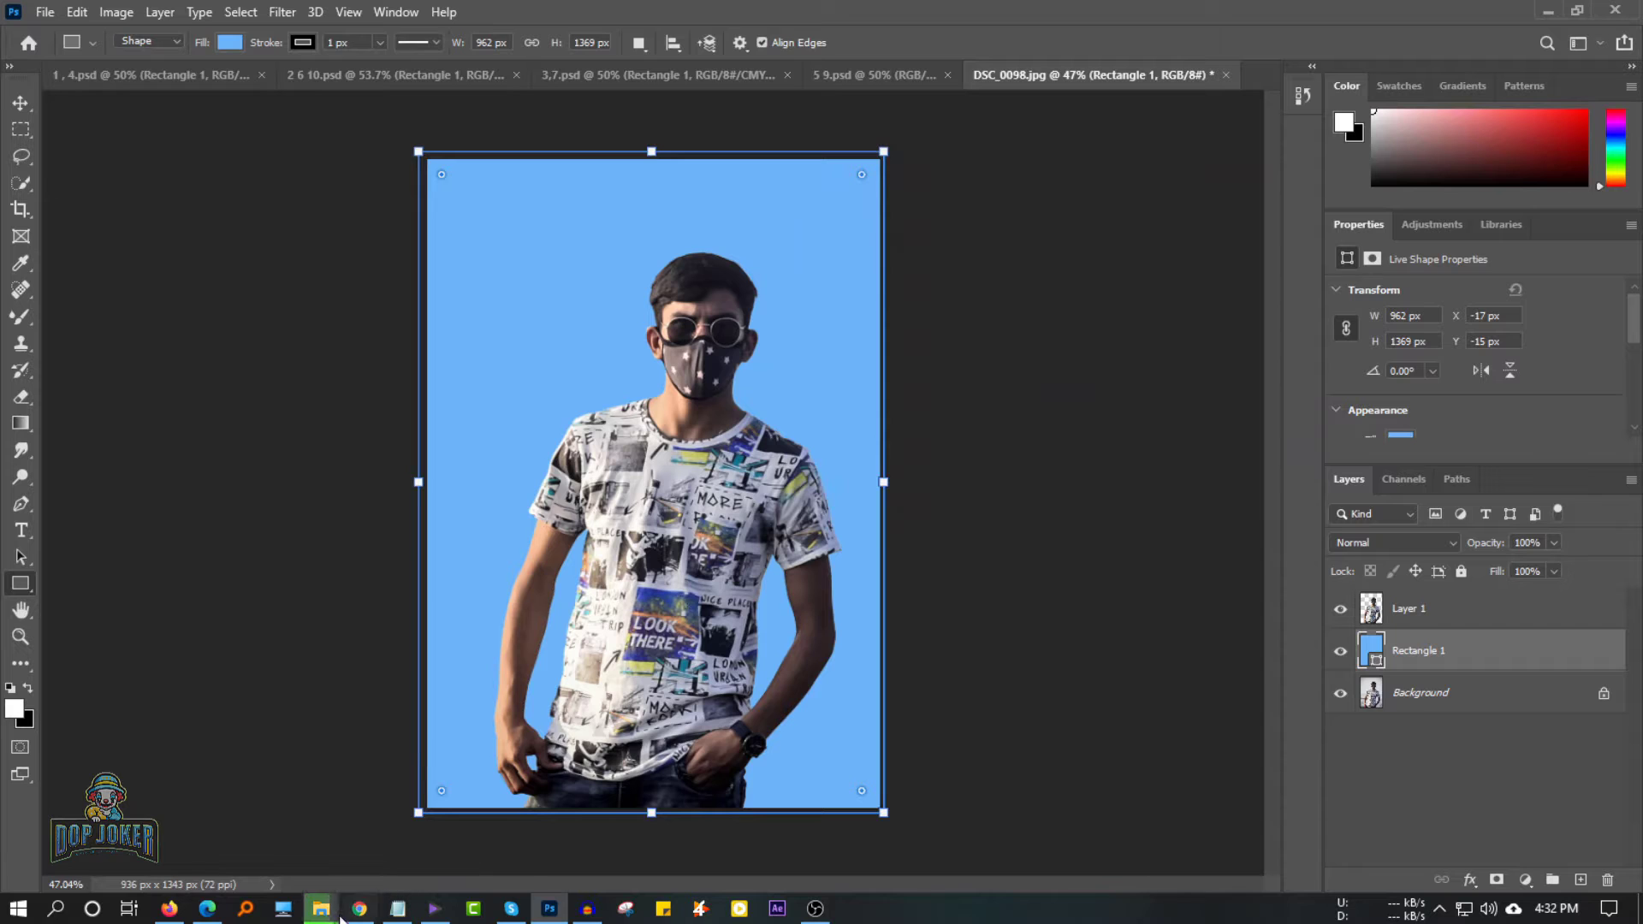
Drag the altinay-dinc red-moon sky image from the backgrounds folder onto the canvas.
mouse_move(321, 909)
left_click(646, 862)
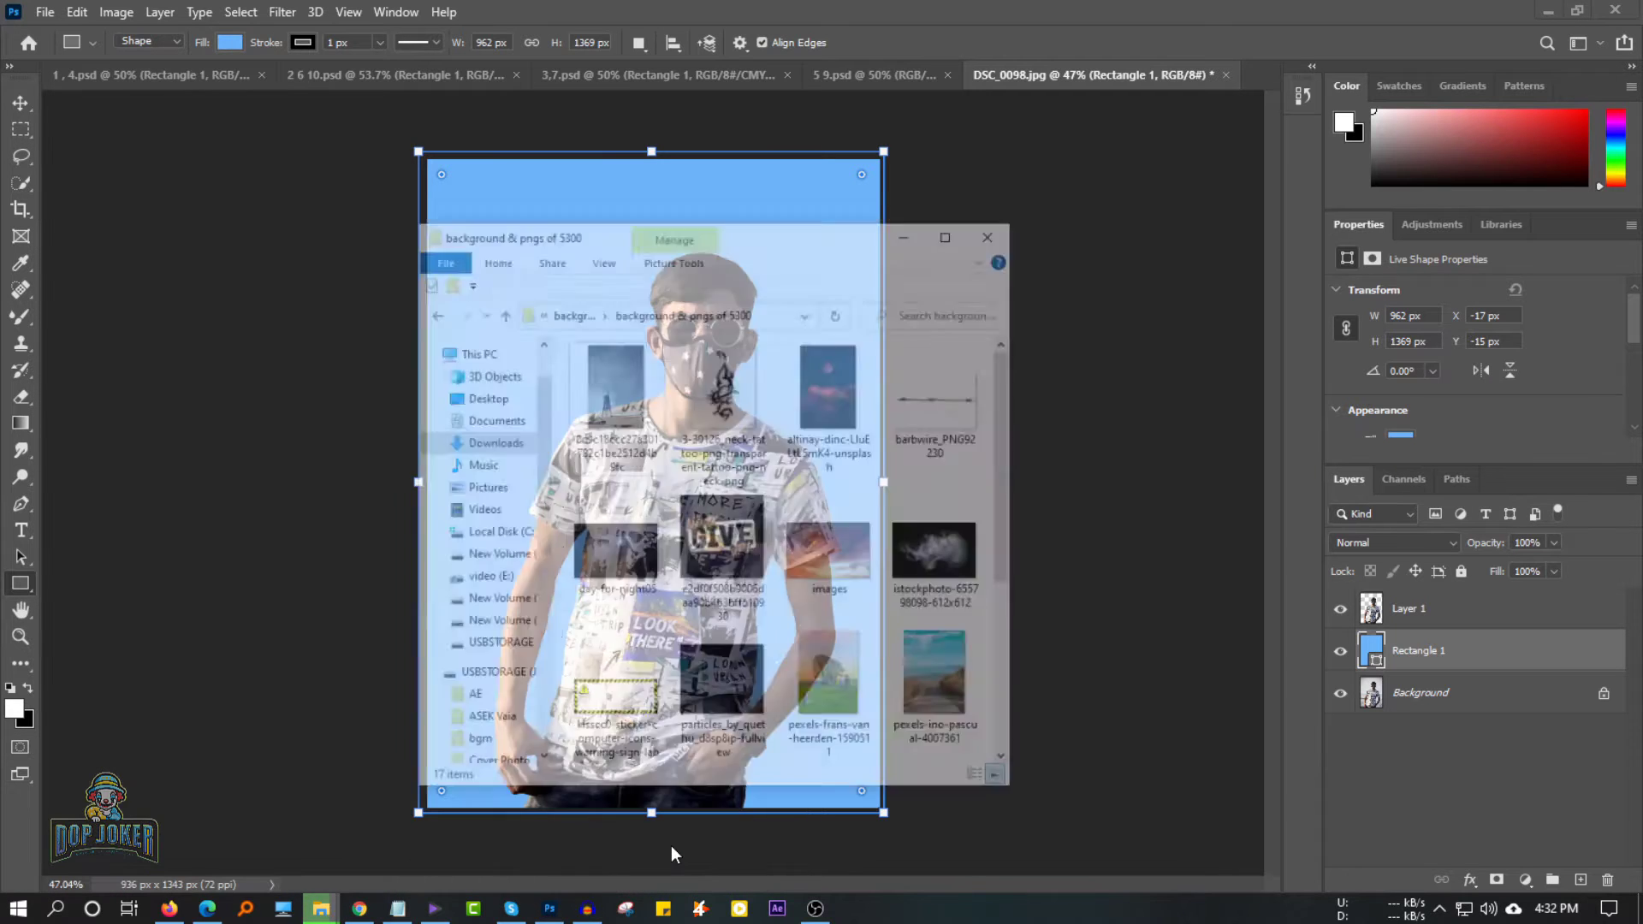
left_click(872, 306)
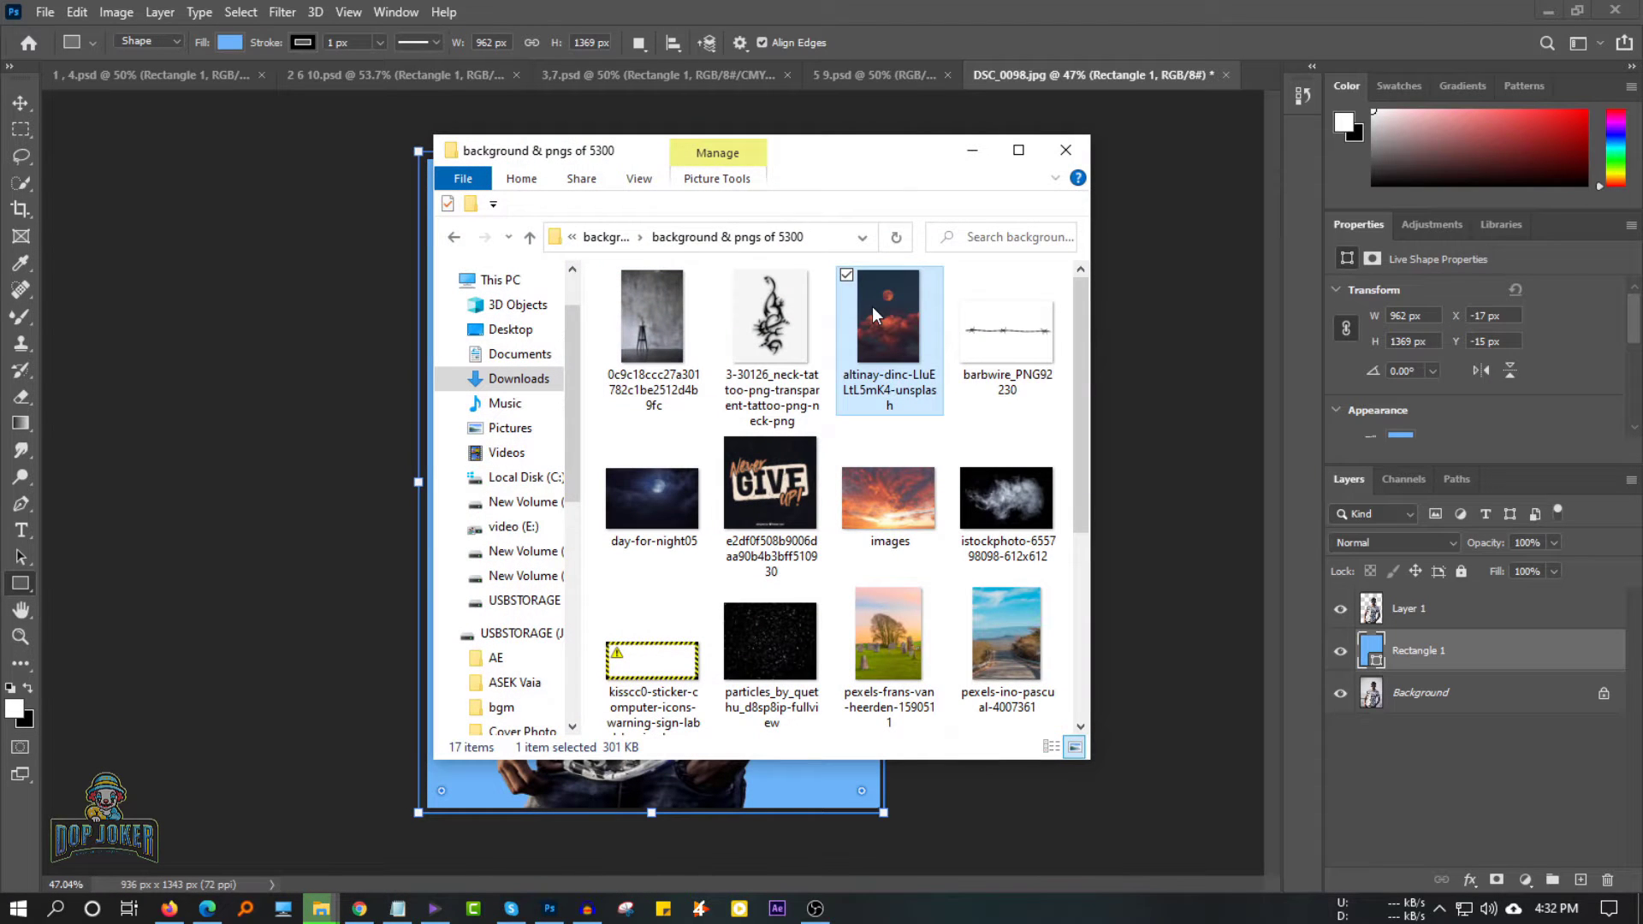
left_click_drag(872, 306, 389, 425)
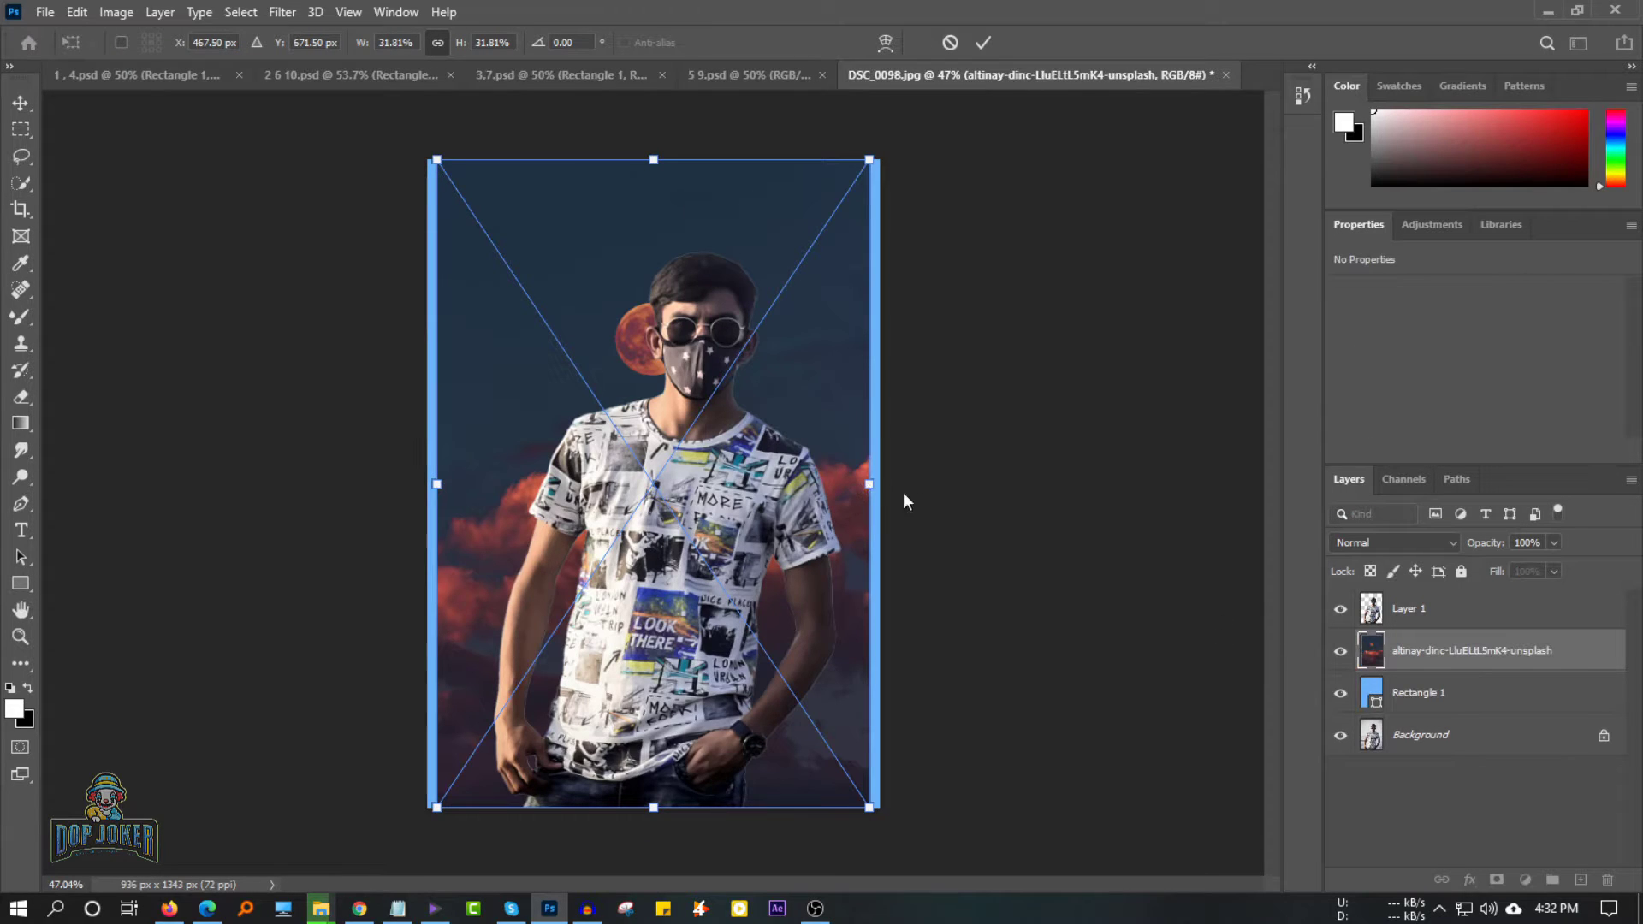
Enlarge and reposition the placed sky image, then commit it.
left_click_drag(889, 486, 930, 486)
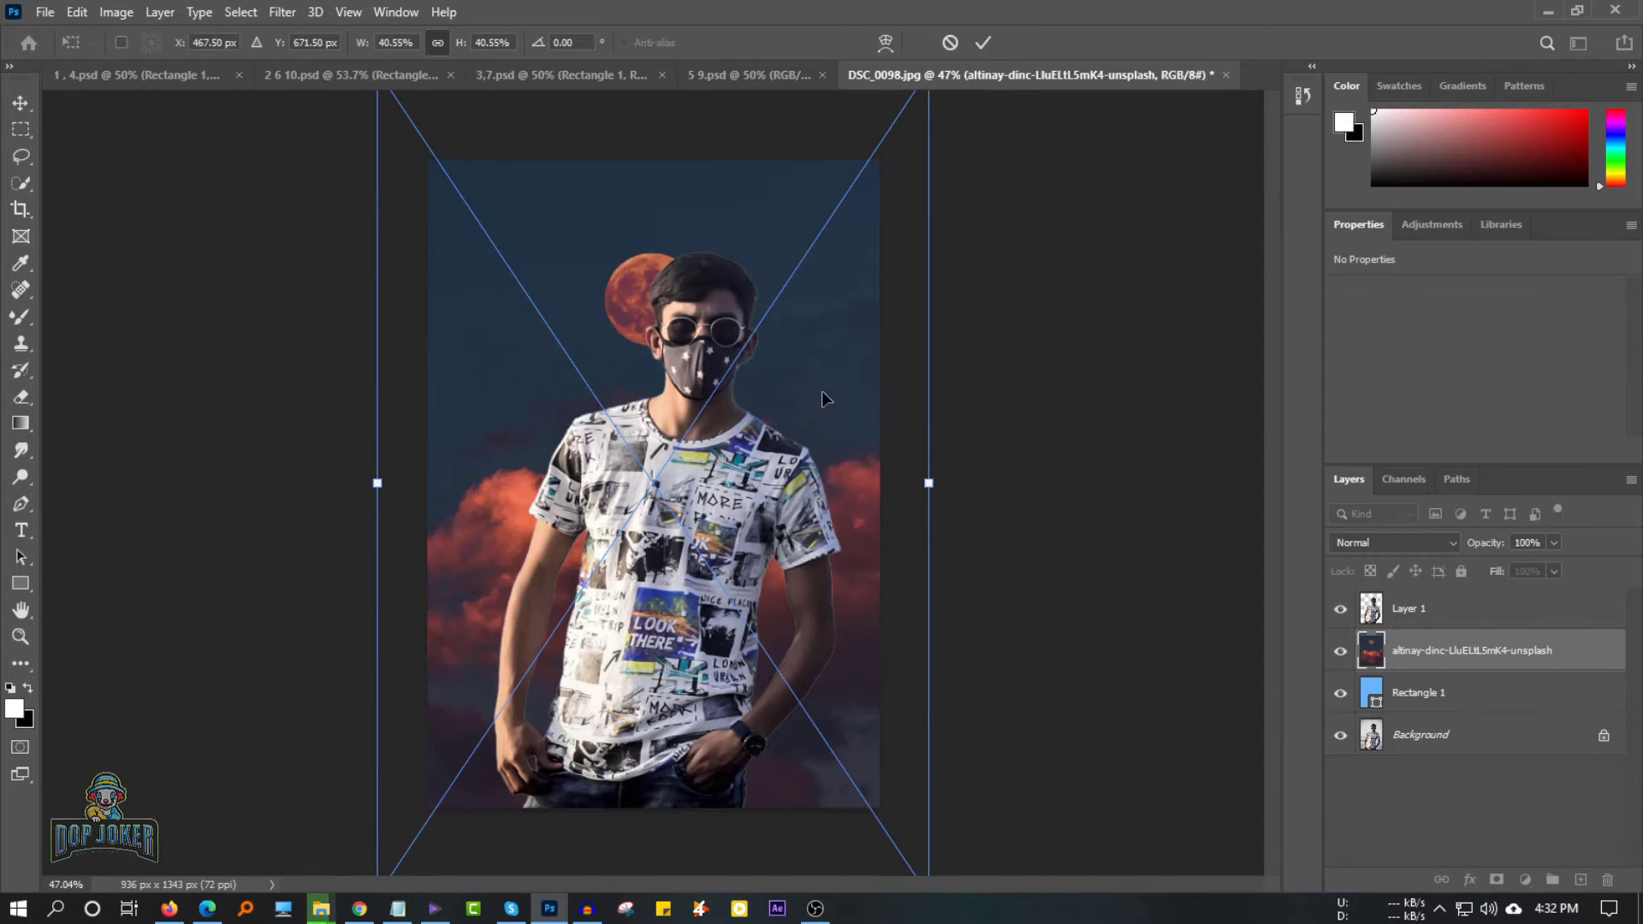
left_click_drag(828, 399, 869, 363)
mouse_move(969, 440)
left_mouse_down()
mouse_move(1009, 440)
mouse_move(985, 424)
left_mouse_up()
key("Return")
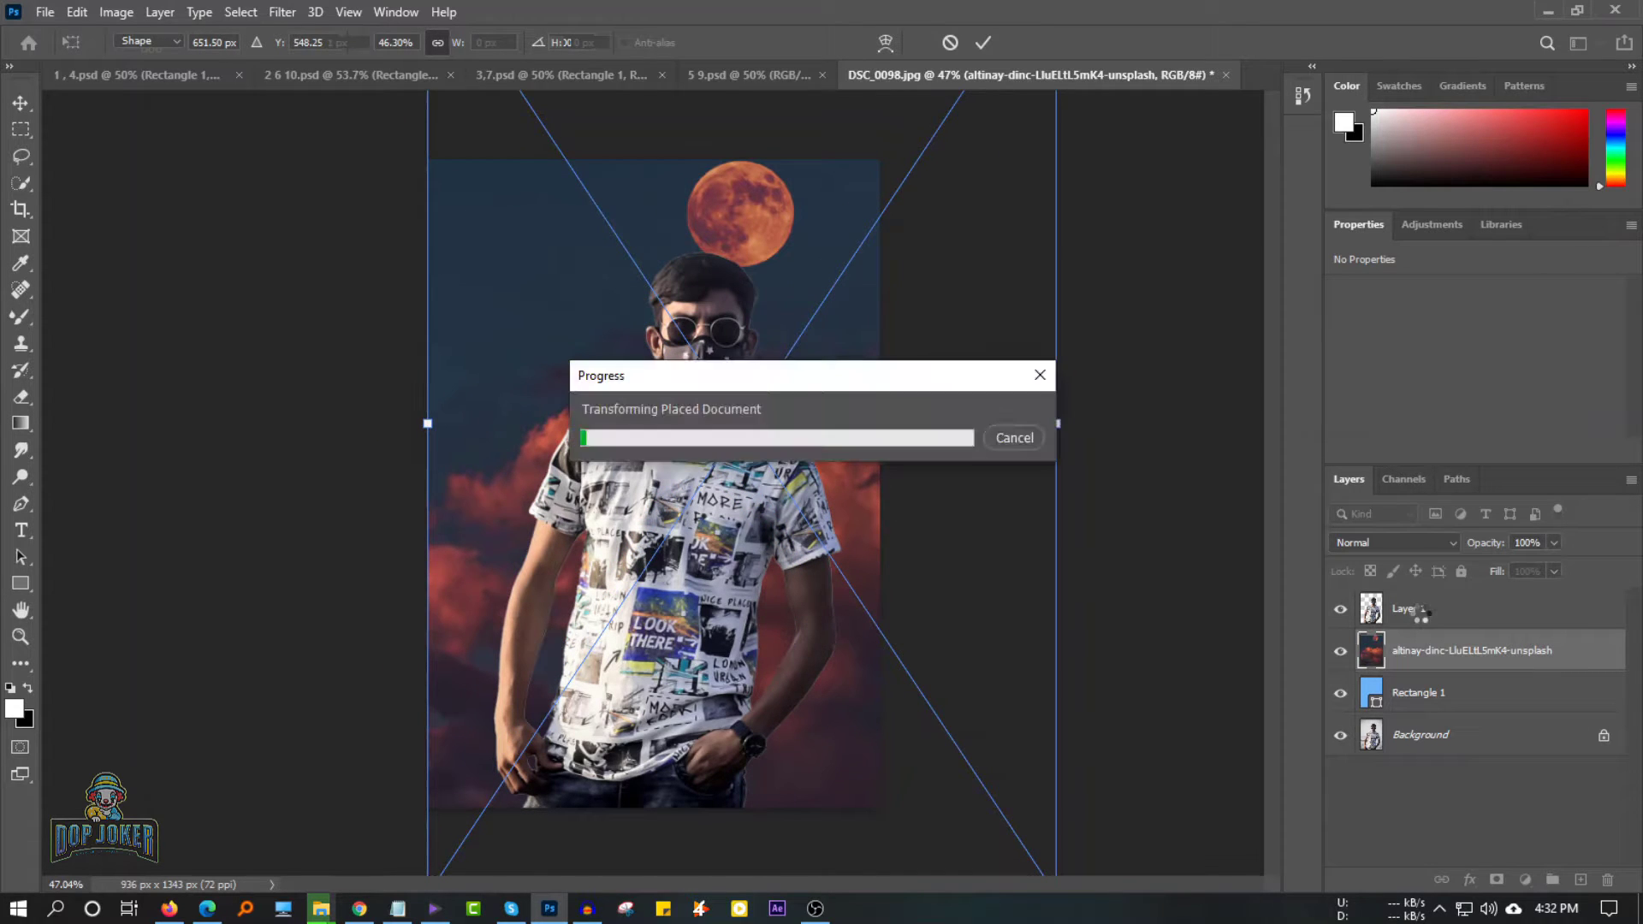
Scale the man's Layer 1 to about 84% and shift him right.
left_click(1510, 615)
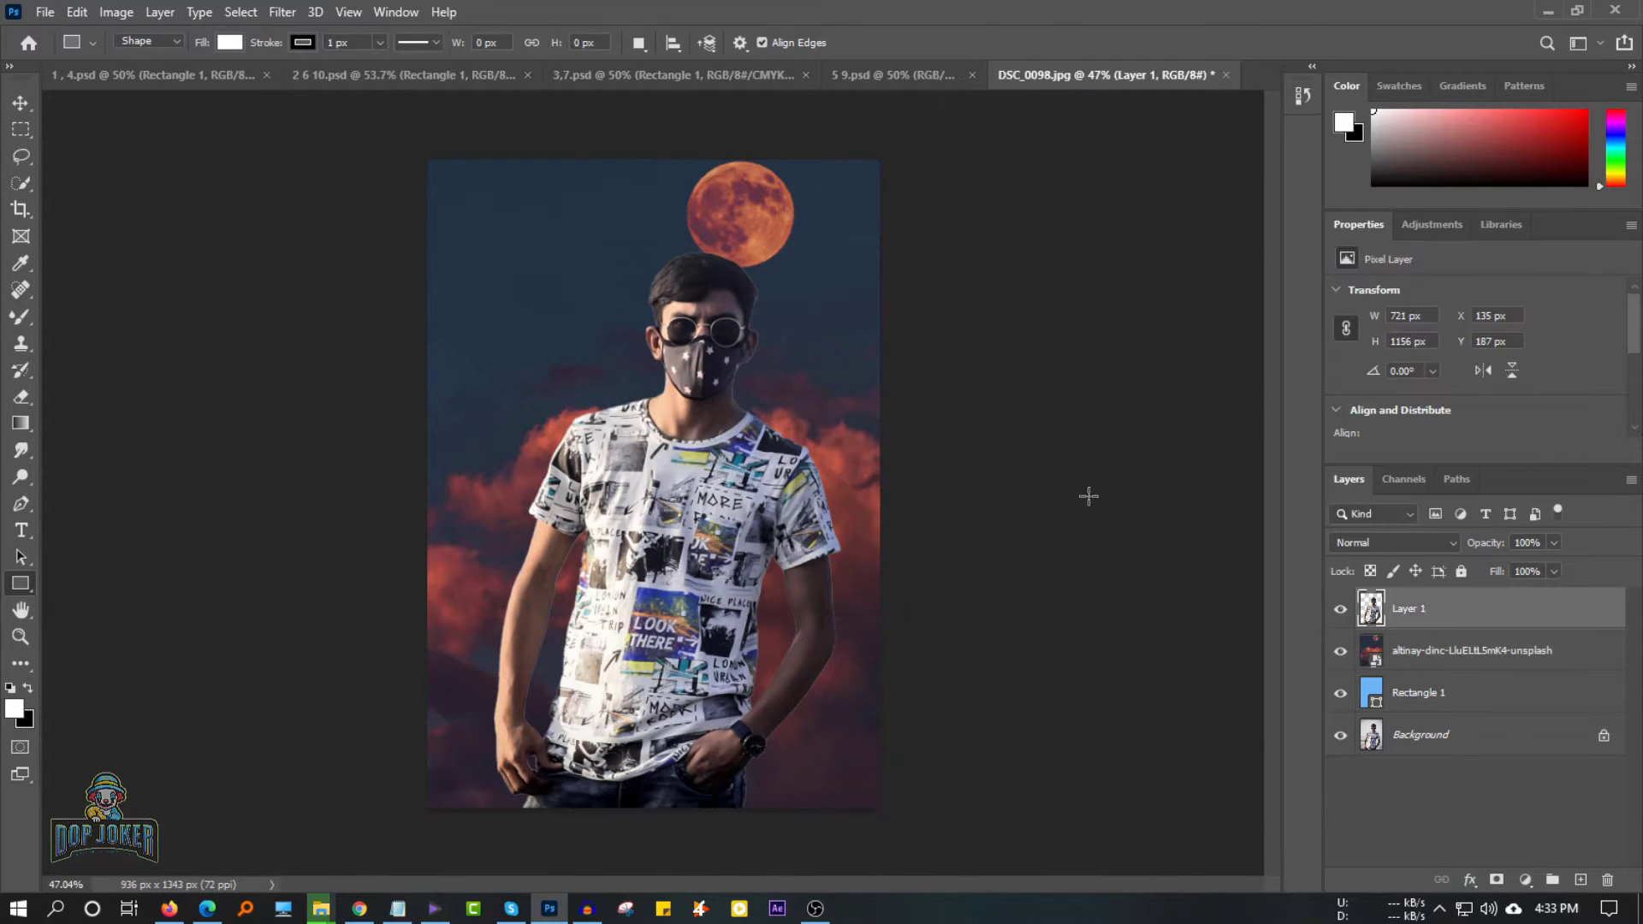
key("ctrl+t")
left_click_drag(844, 249, 783, 341)
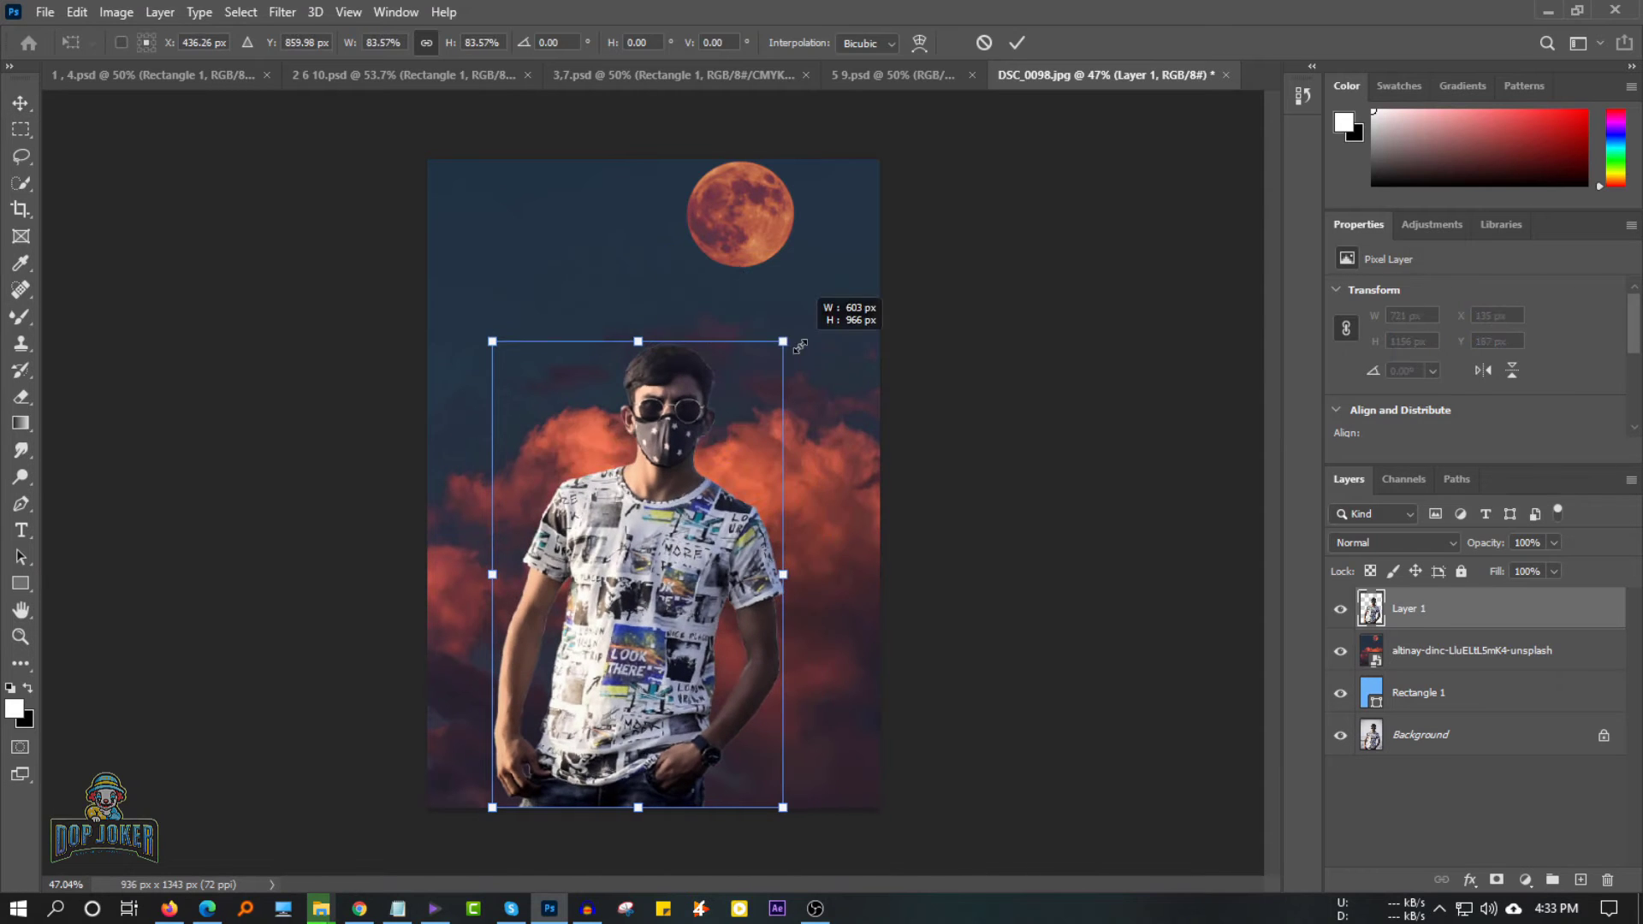
left_click_drag(686, 513, 701, 515)
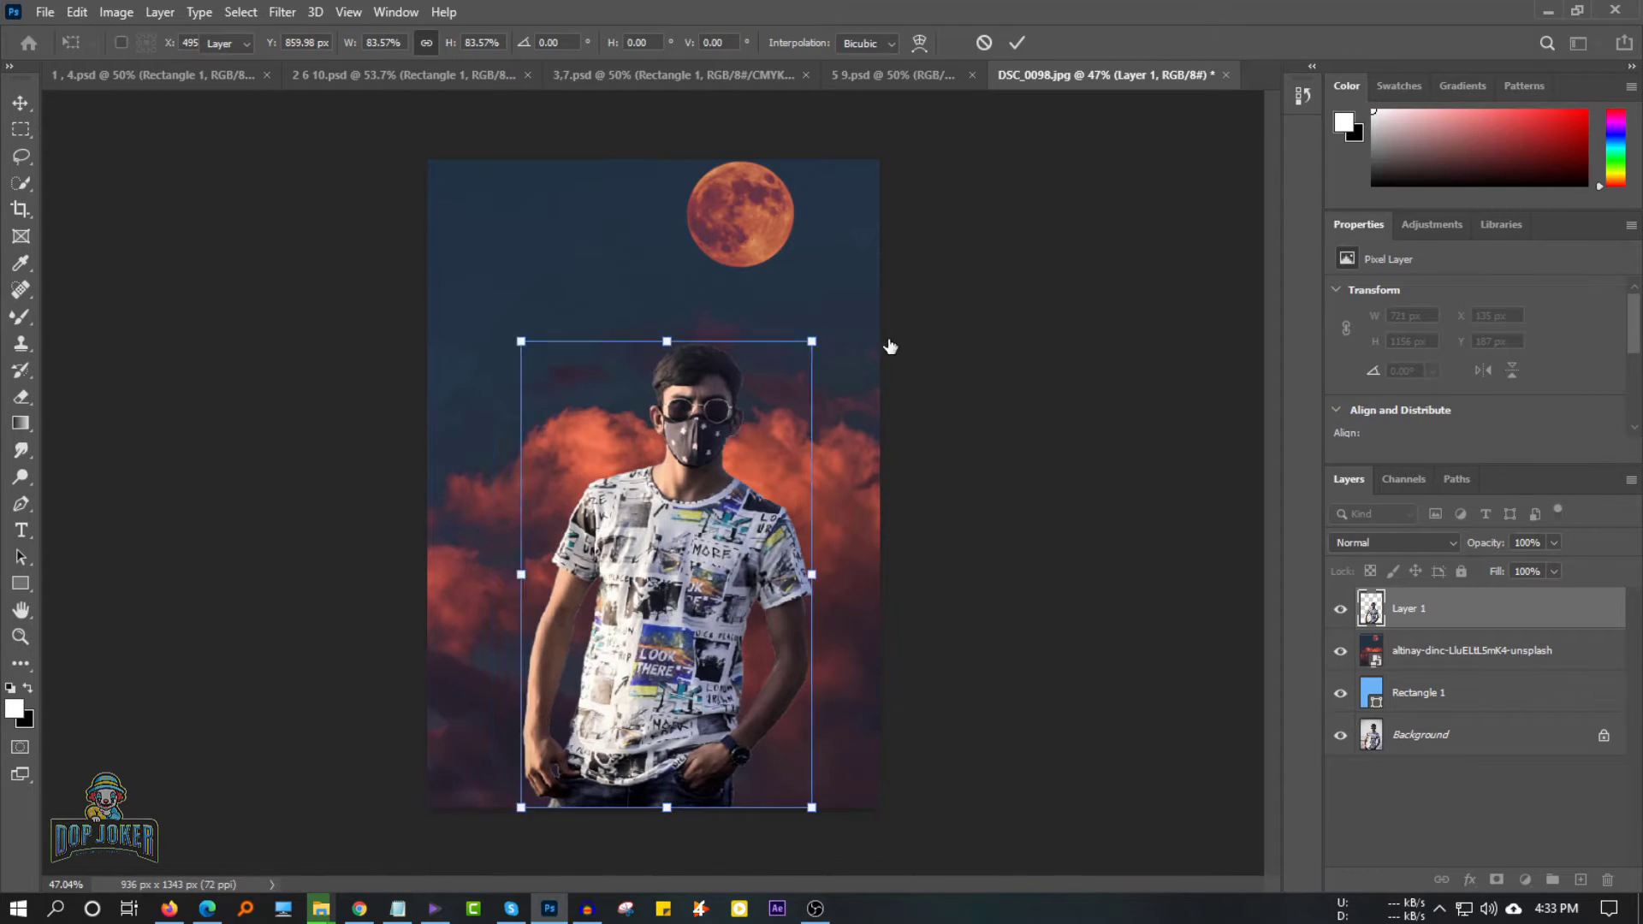
Narrow the sky layer to fit the canvas and nudge the man slightly right.
left_click(923, 374)
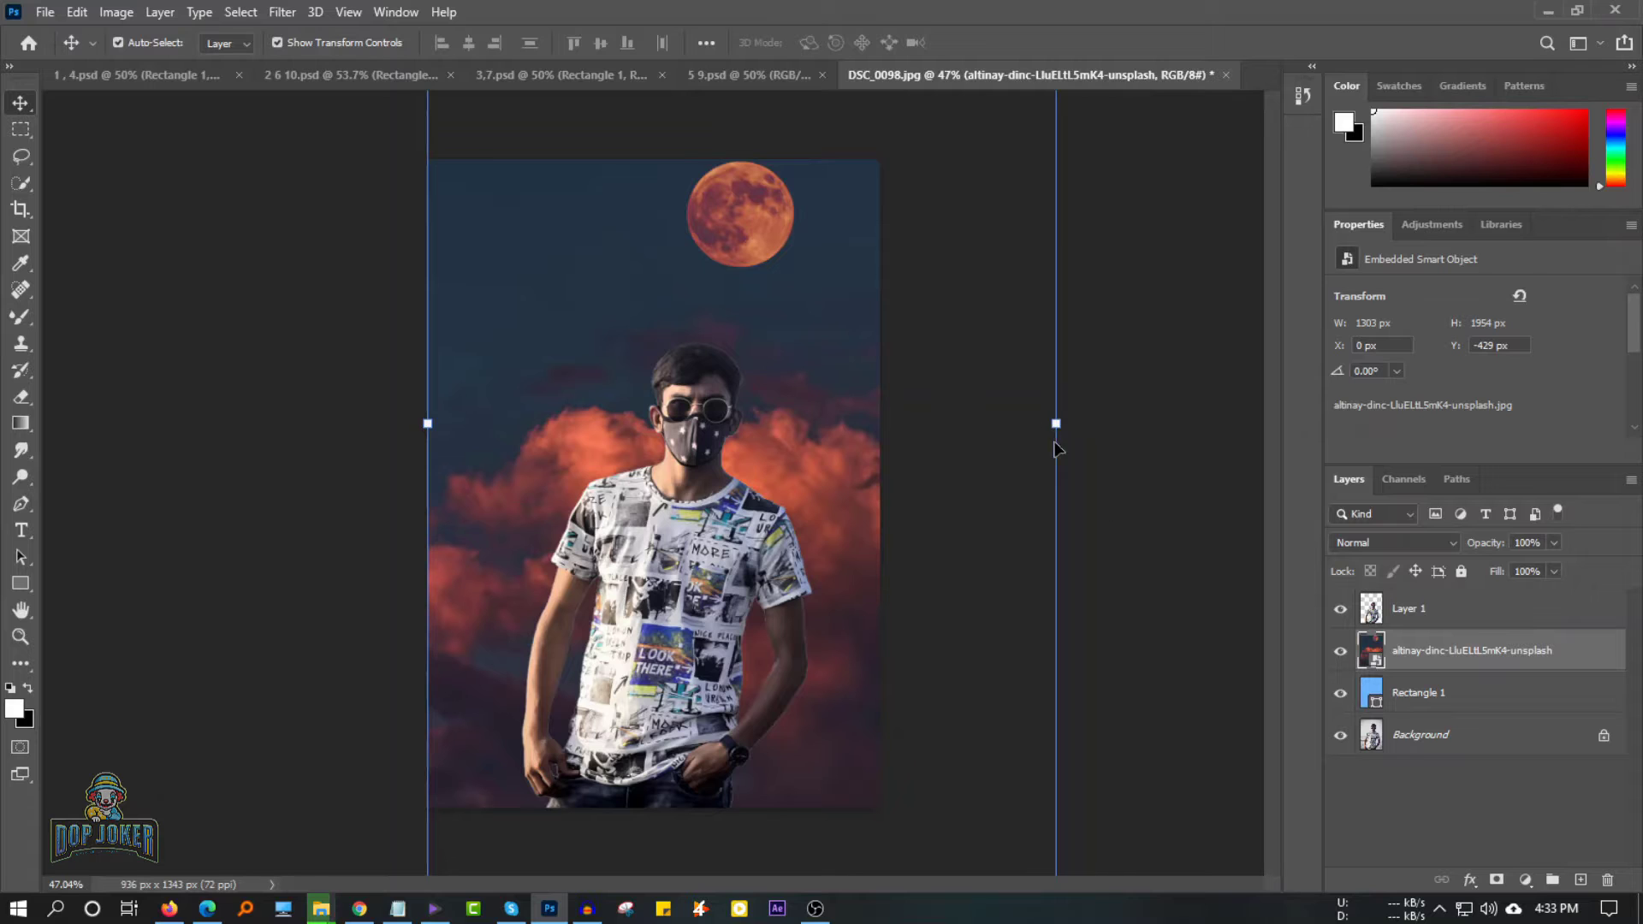
left_click_drag(1056, 423, 994, 436)
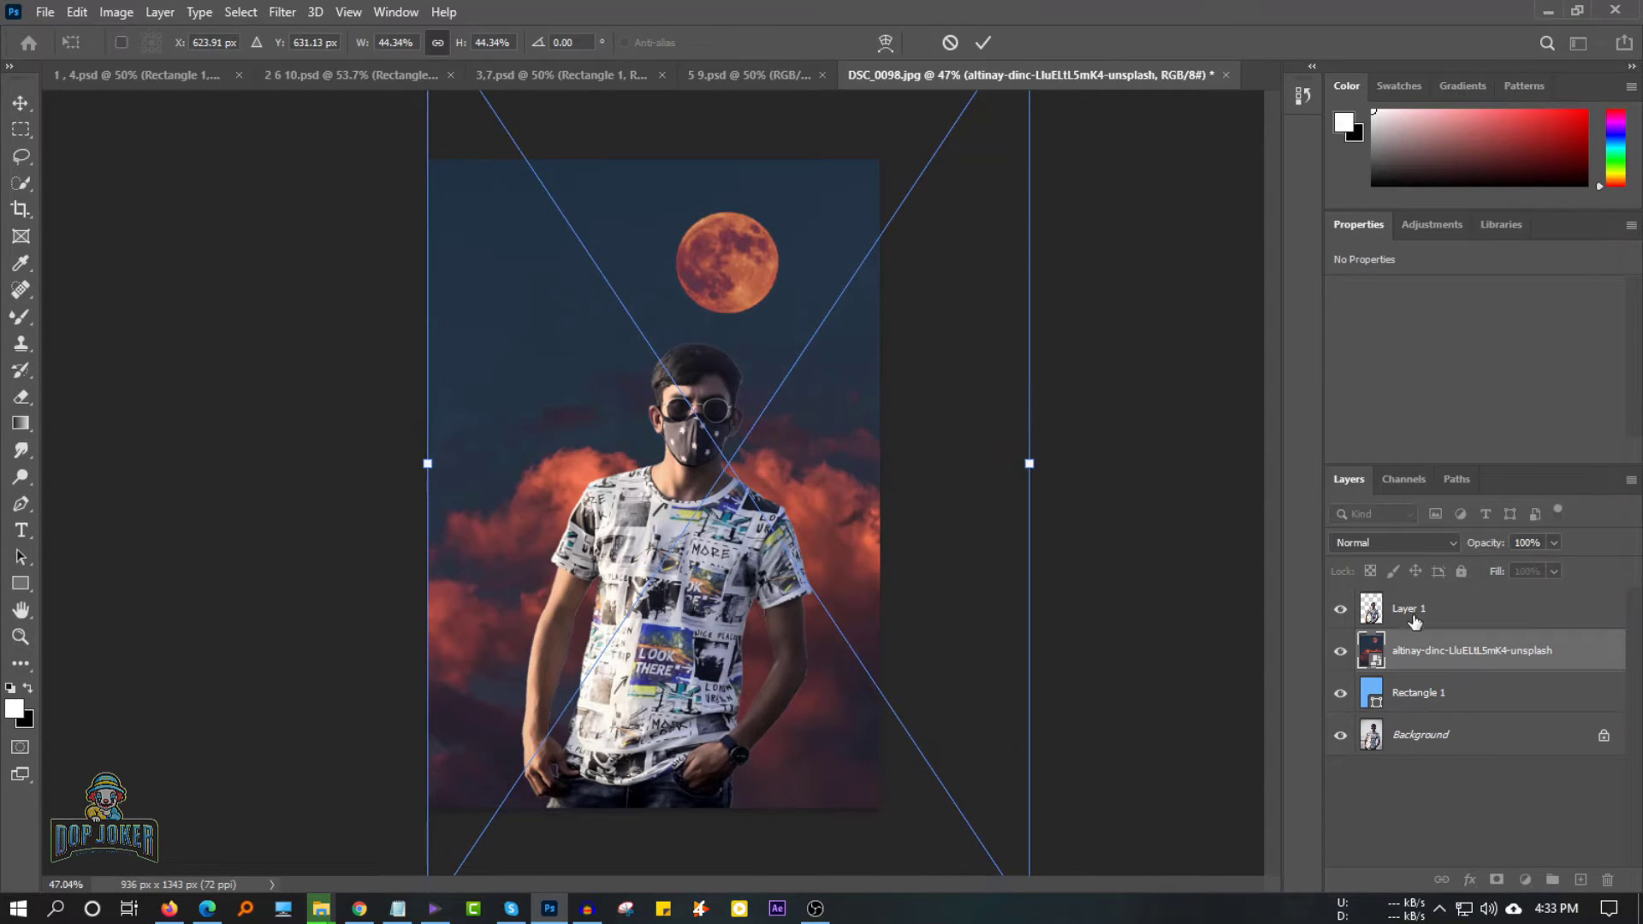
key("Return")
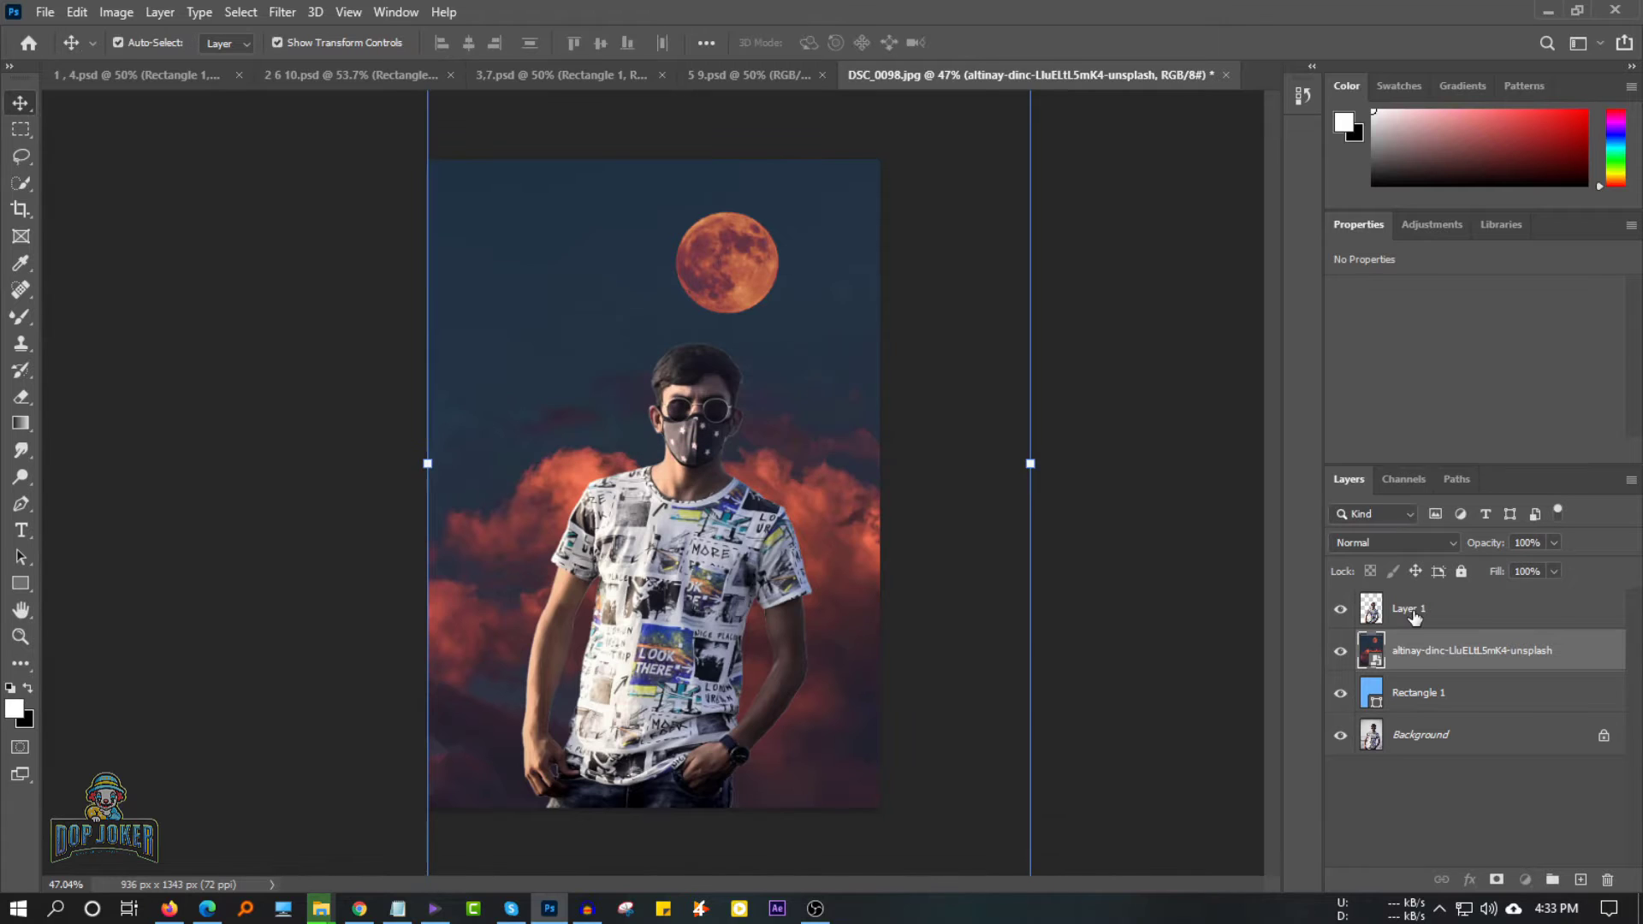
left_click(1408, 608)
left_click_drag(684, 565, 702, 565)
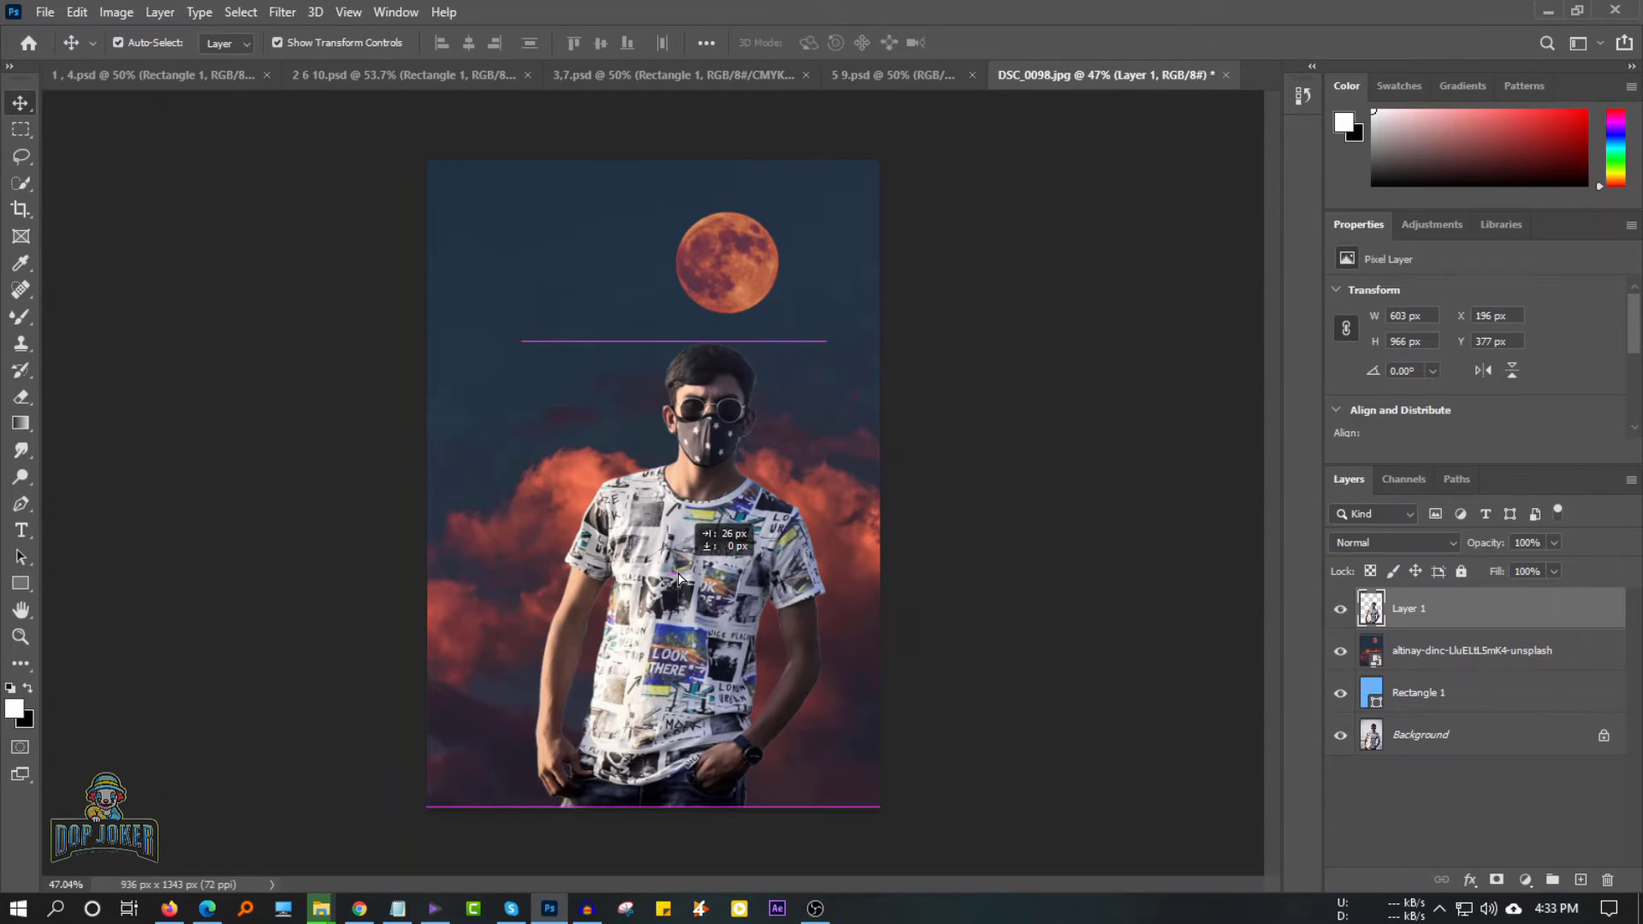
left_click(916, 537)
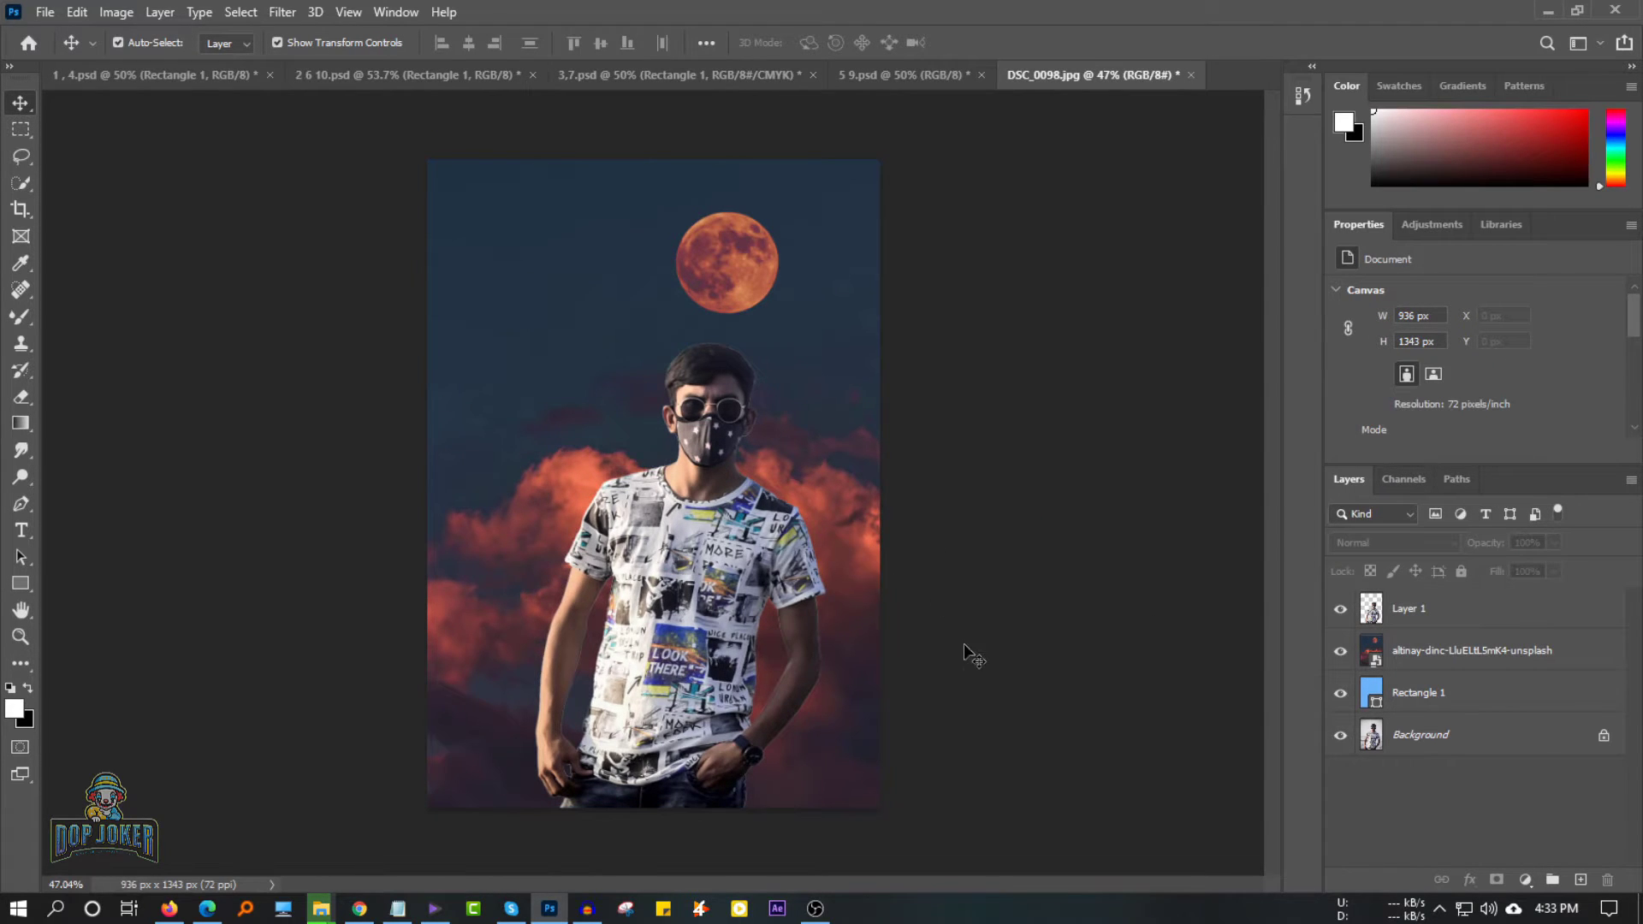
left_click(1427, 610)
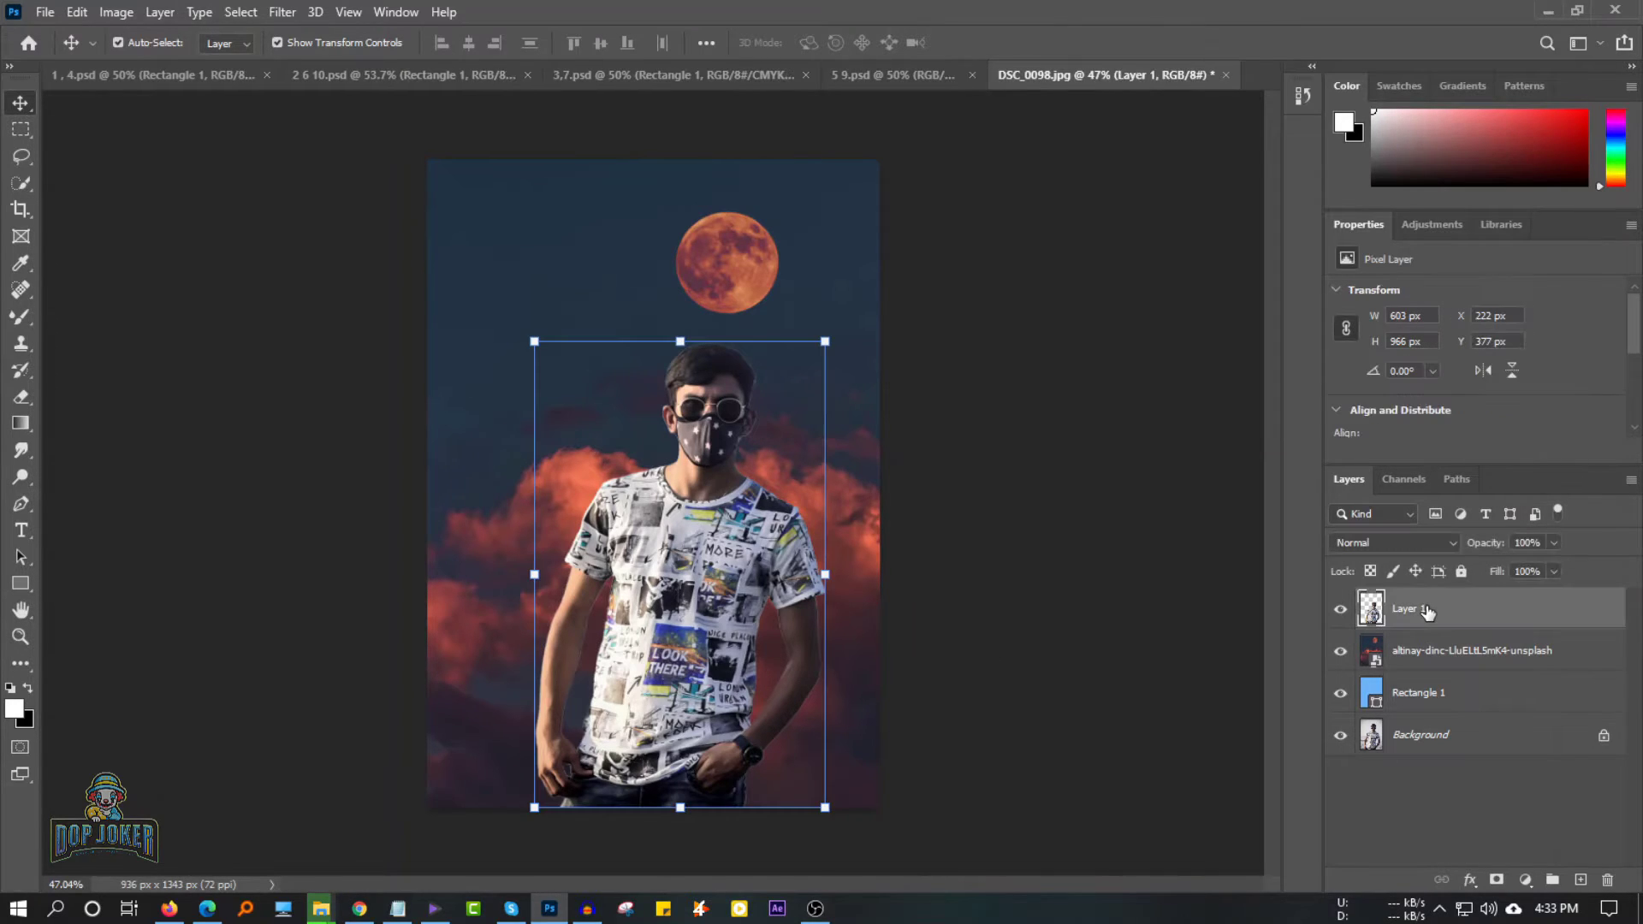
Darken Layer 1 with a Curves adjustment, pulling two RGB curve points down.
left_click(111, 15)
left_click(348, 103)
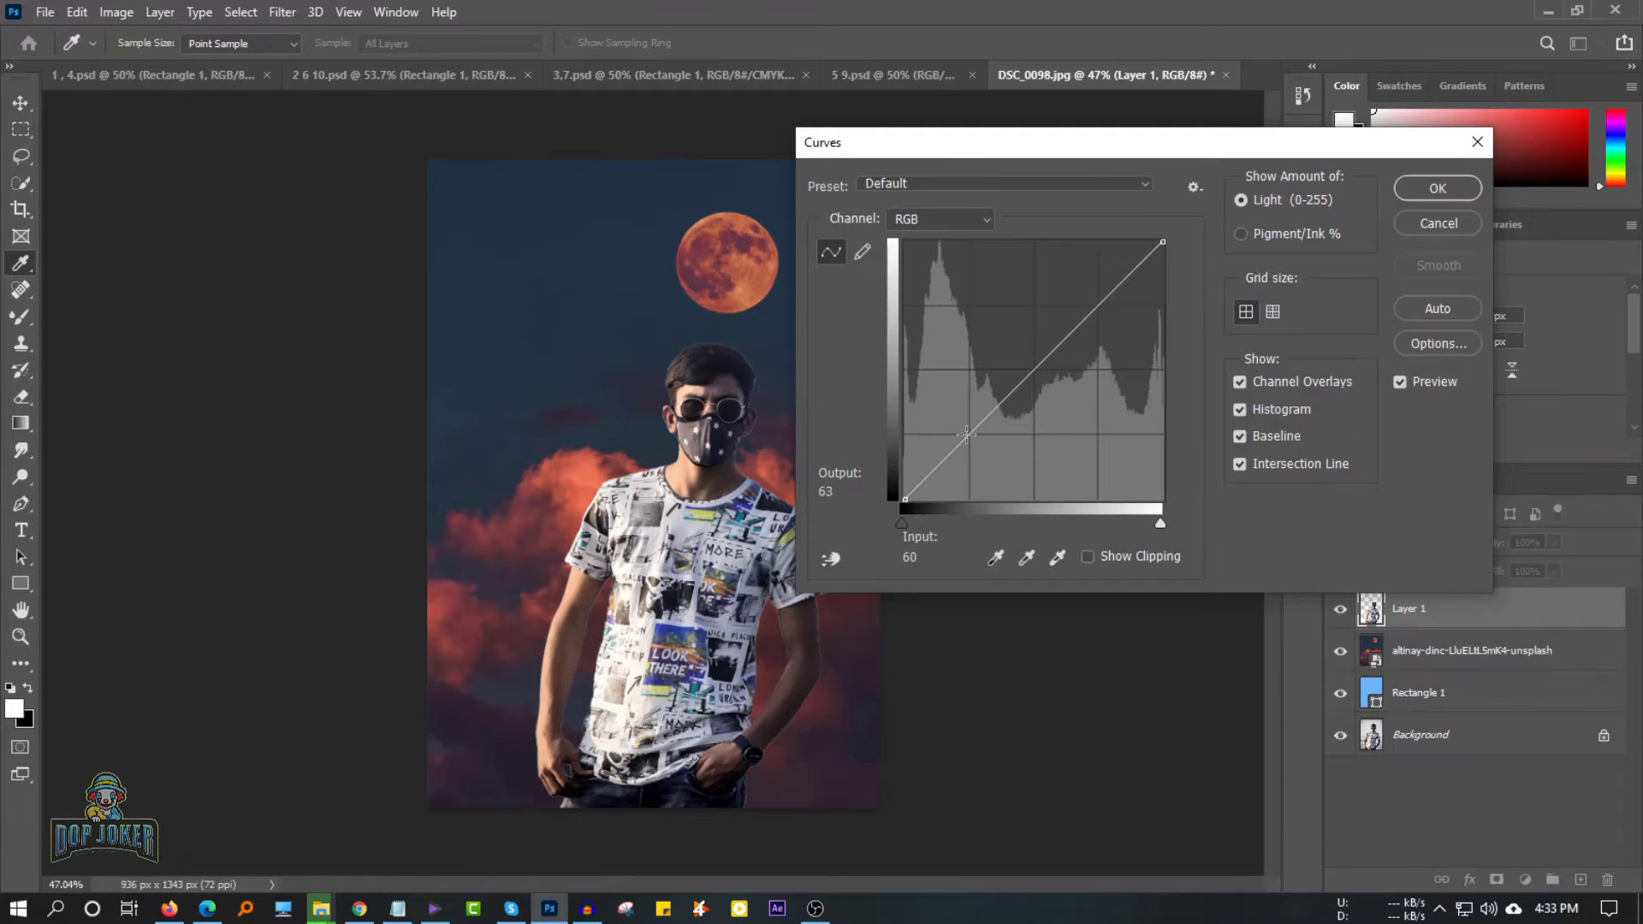
left_click_drag(965, 434, 974, 447)
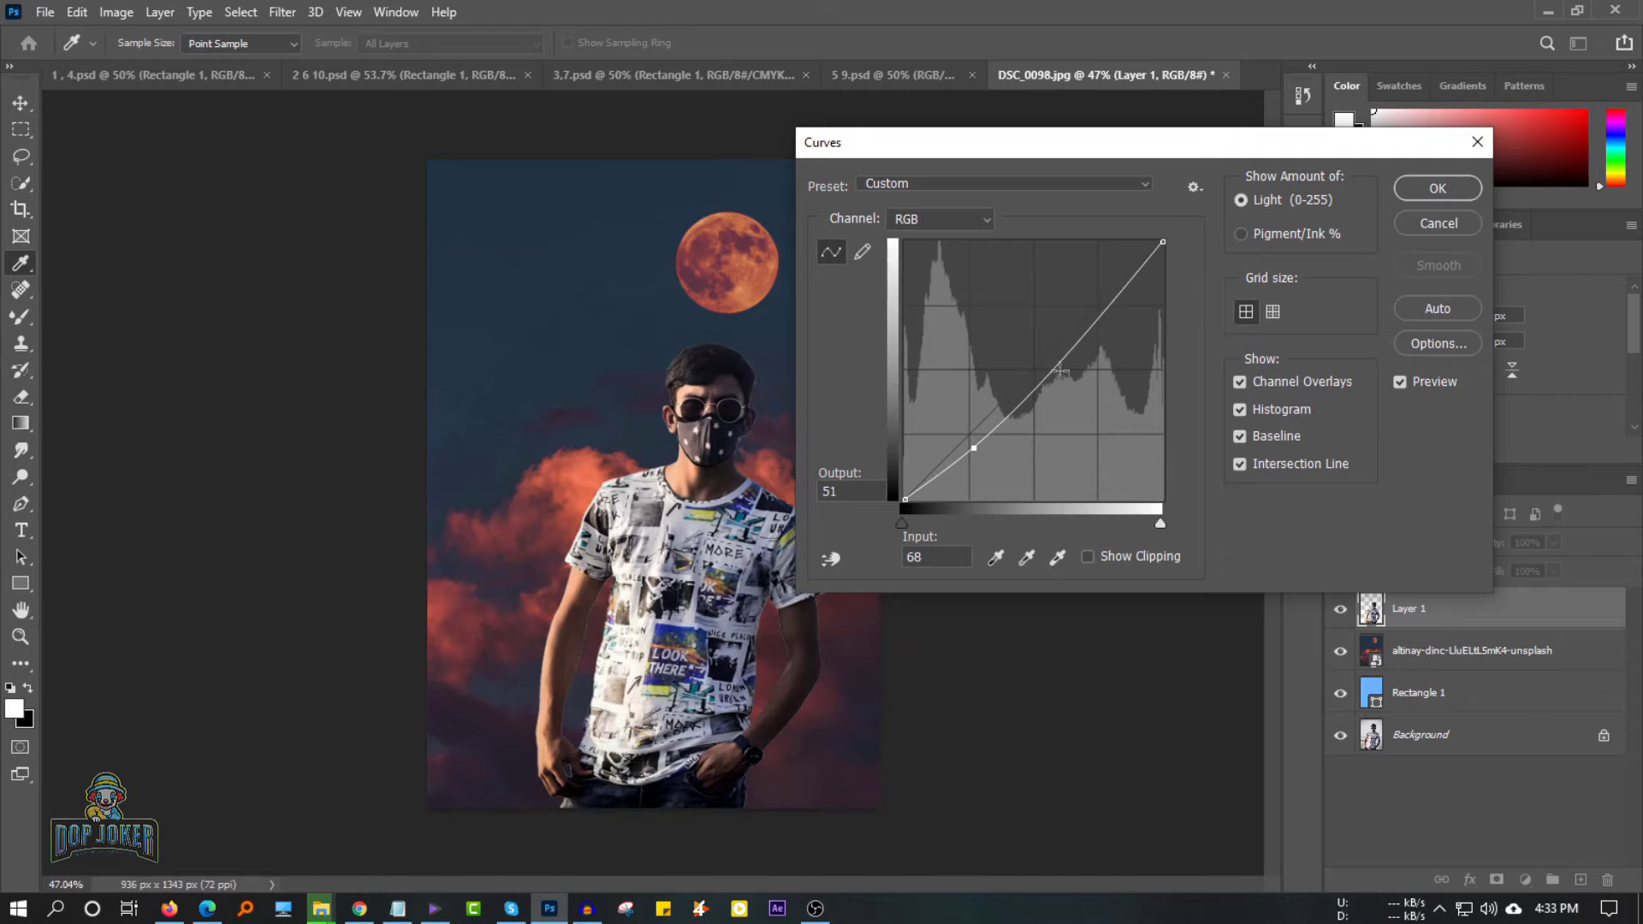
left_click_drag(1060, 371, 1070, 374)
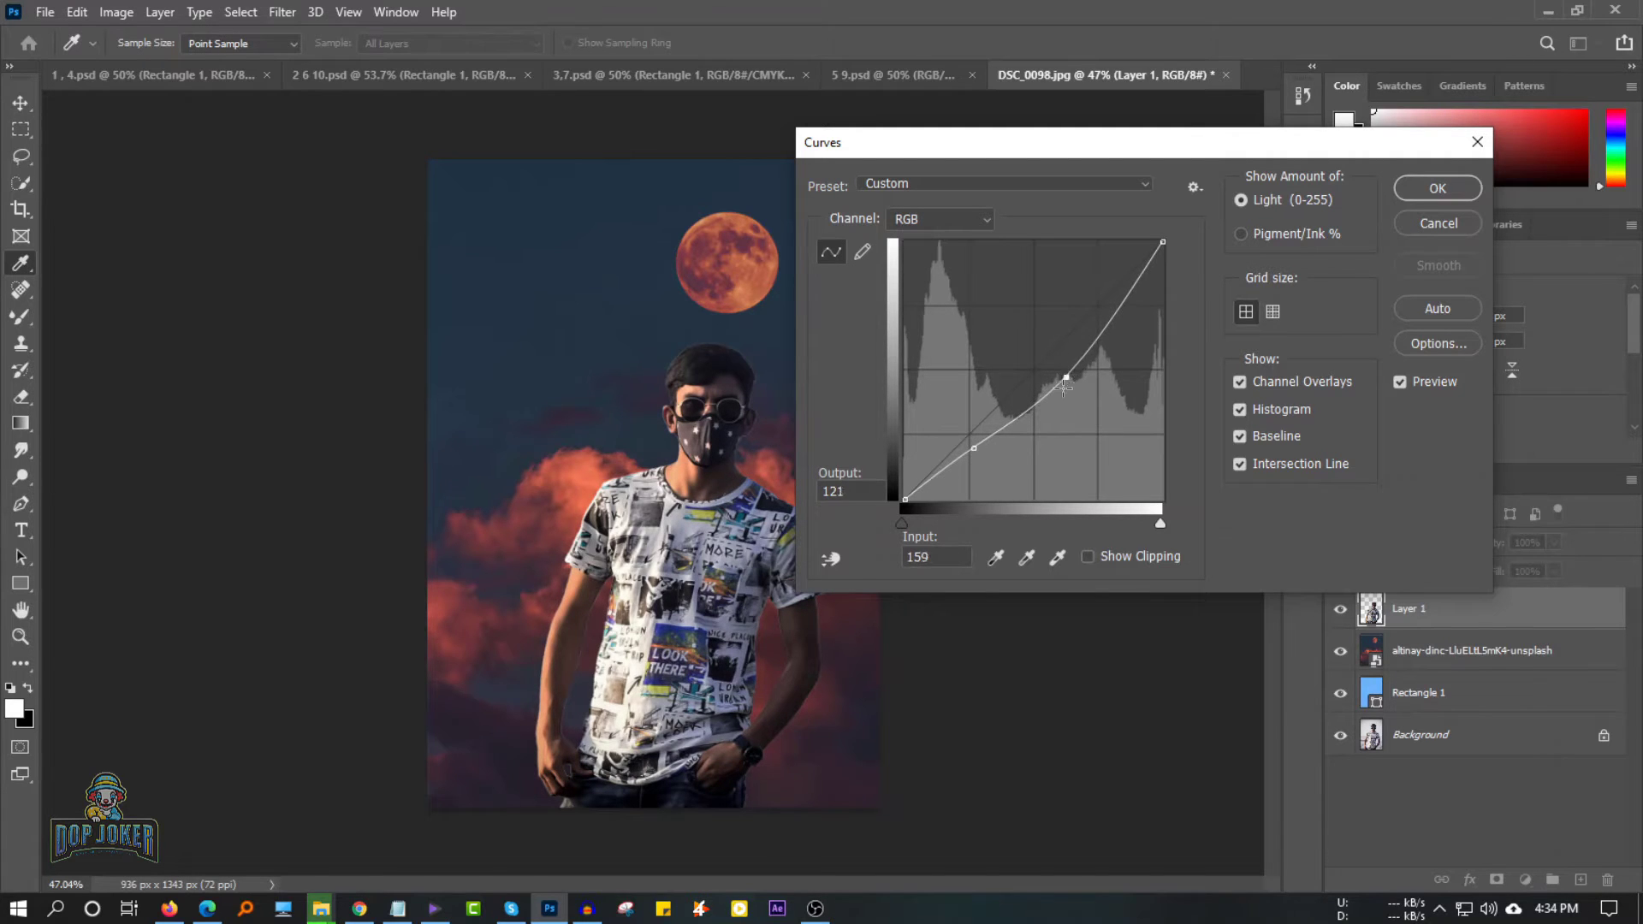
left_click(1064, 378)
Apply the curves and set the sky layer's blend mode to Soft Light.
left_click(1437, 187)
key("v")
left_click(1412, 661)
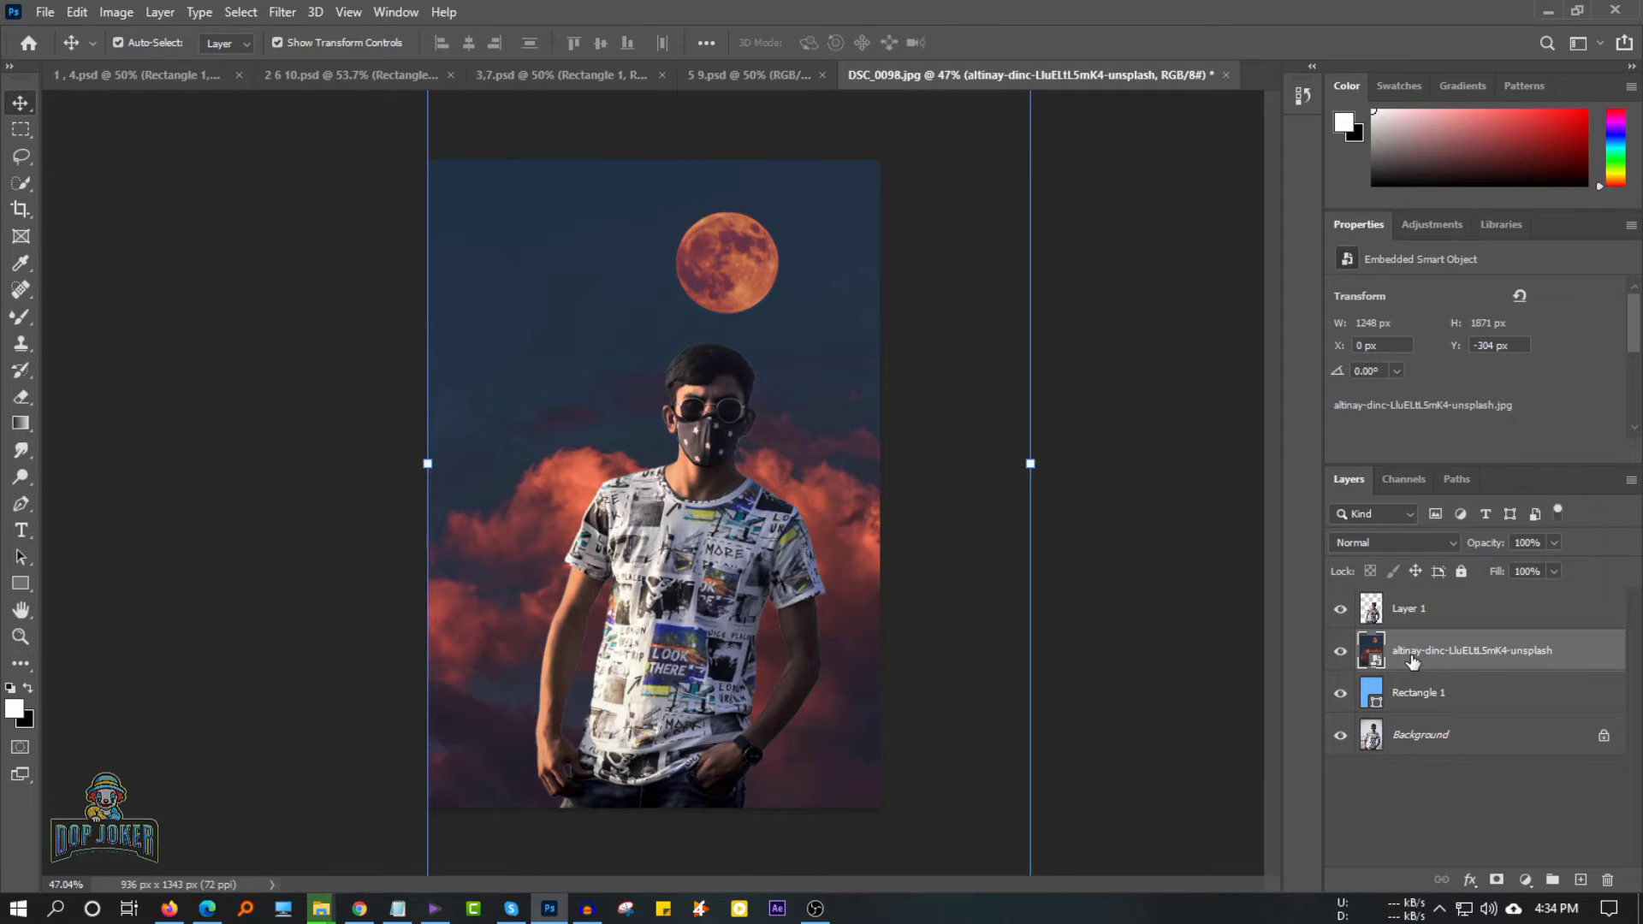
left_click(1425, 543)
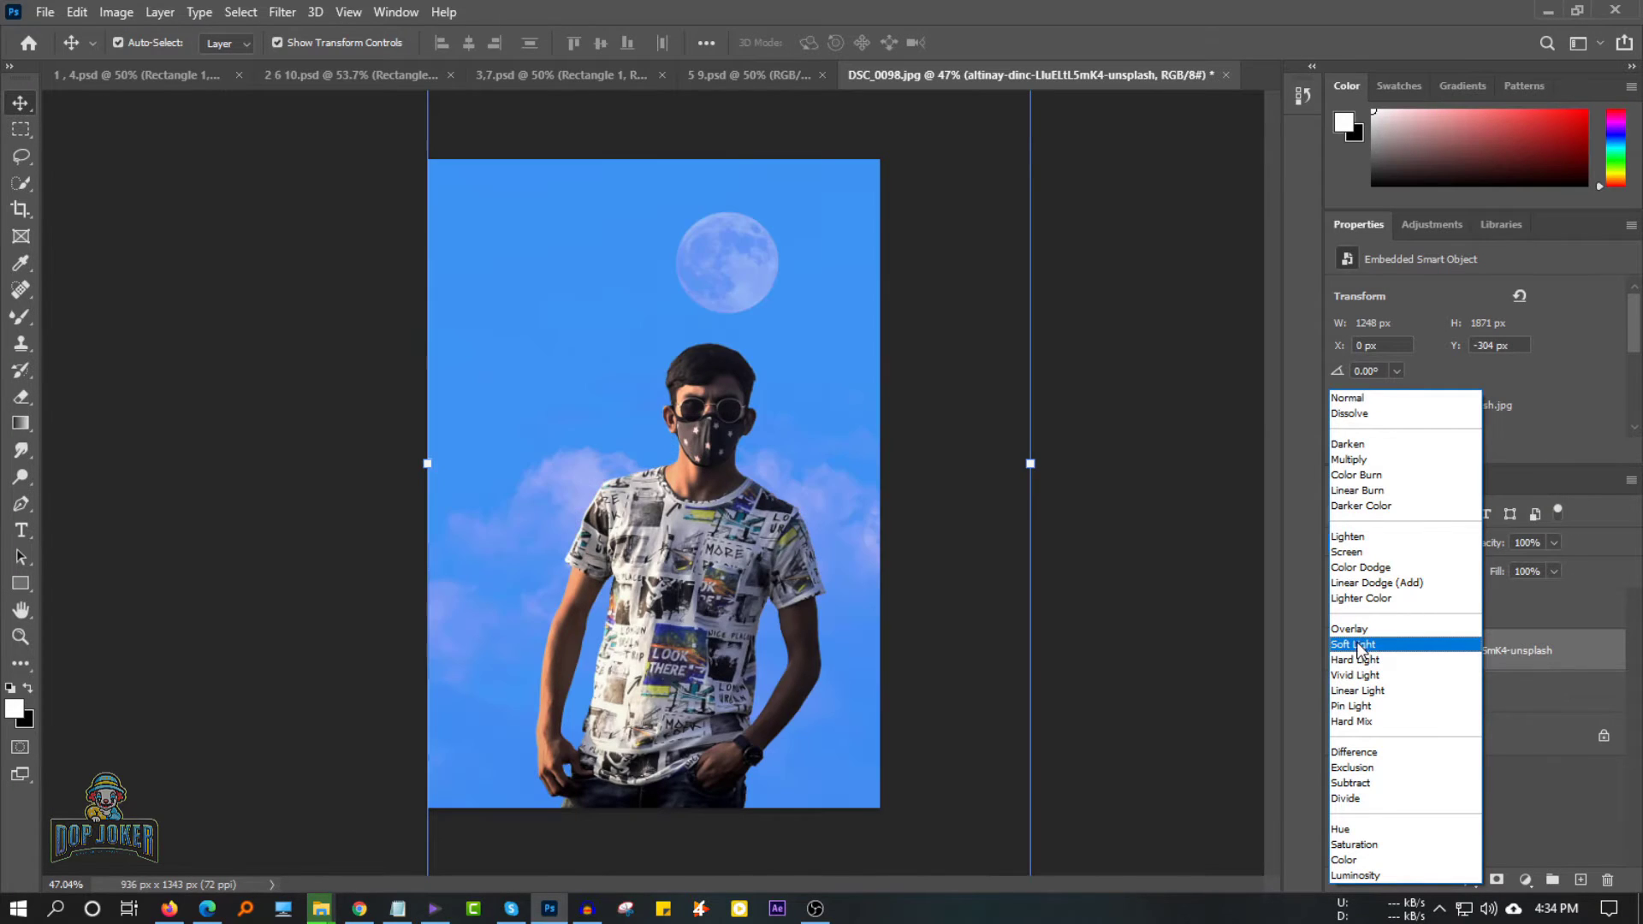
left_click(1360, 643)
Recolour Rectangle 1 to dark slate grey at full opacity.
left_click(1372, 692)
double_click(1372, 692)
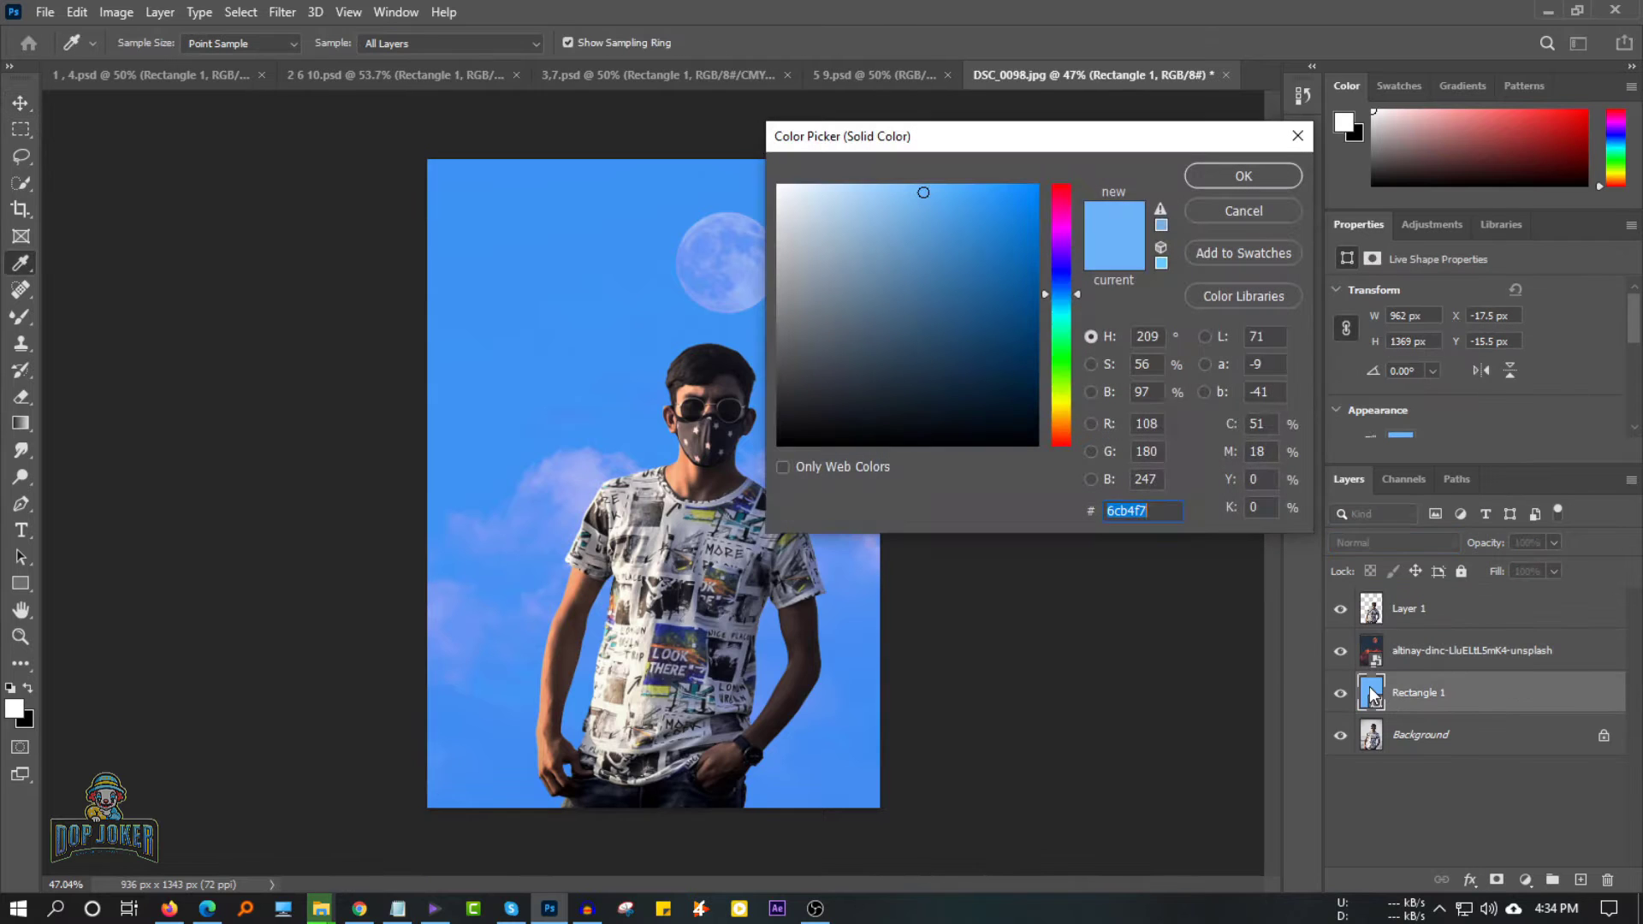
left_click(936, 259)
left_click_drag(936, 259, 976, 360)
mouse_move(864, 285)
left_mouse_down()
mouse_move(810, 367)
mouse_move(822, 337)
mouse_move(823, 355)
left_mouse_up()
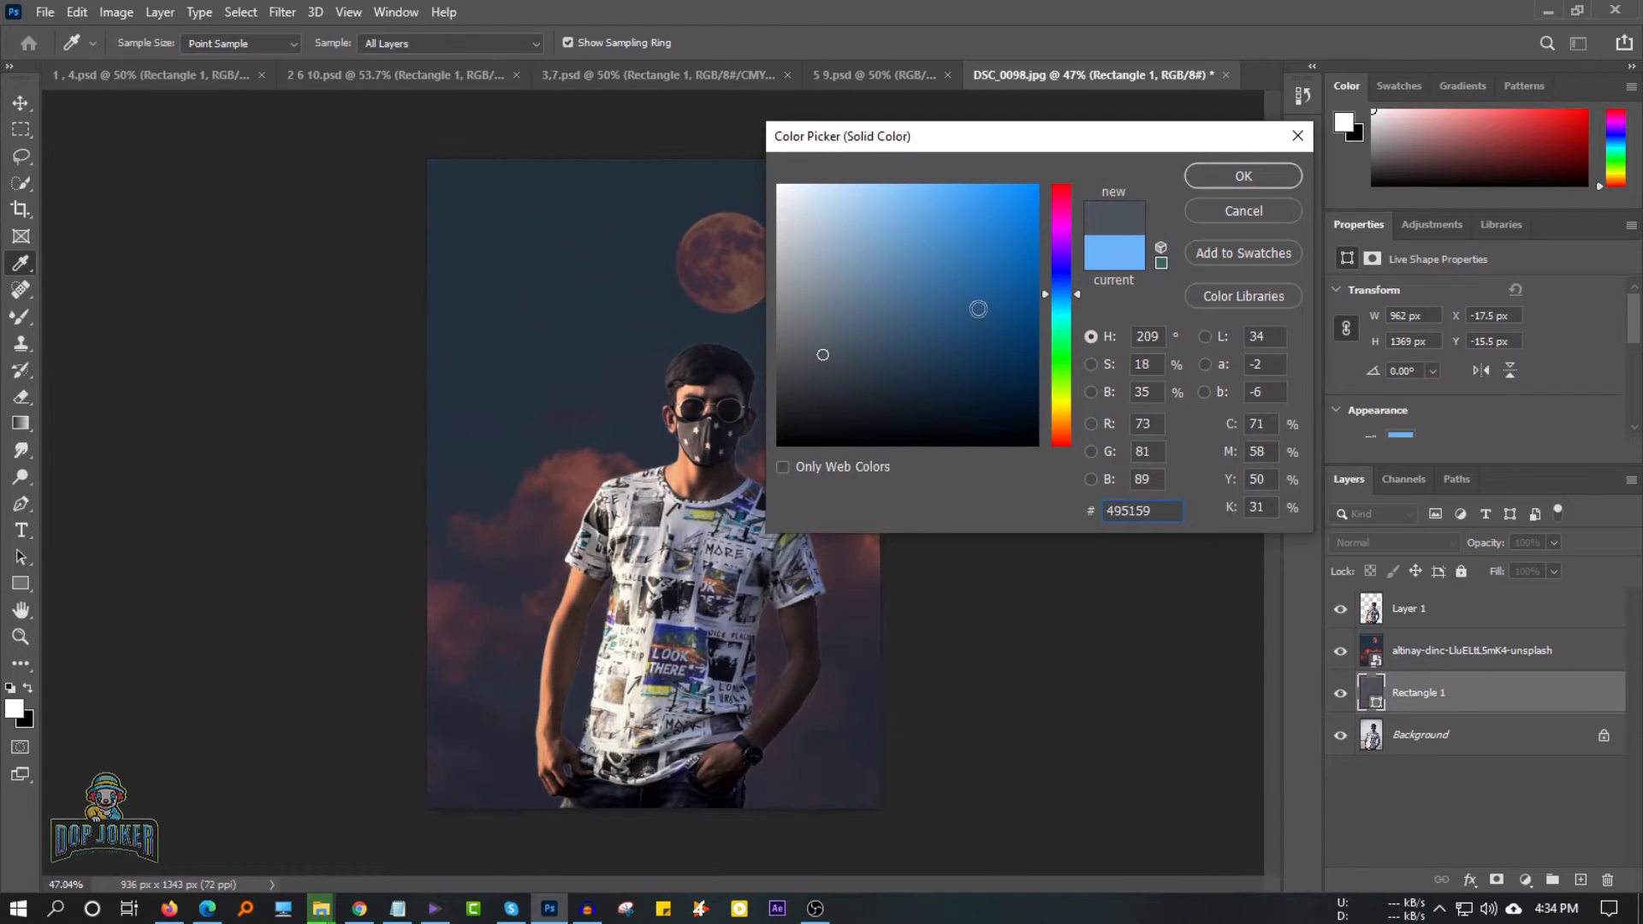
left_click_drag(1061, 294, 1066, 303)
key("Return")
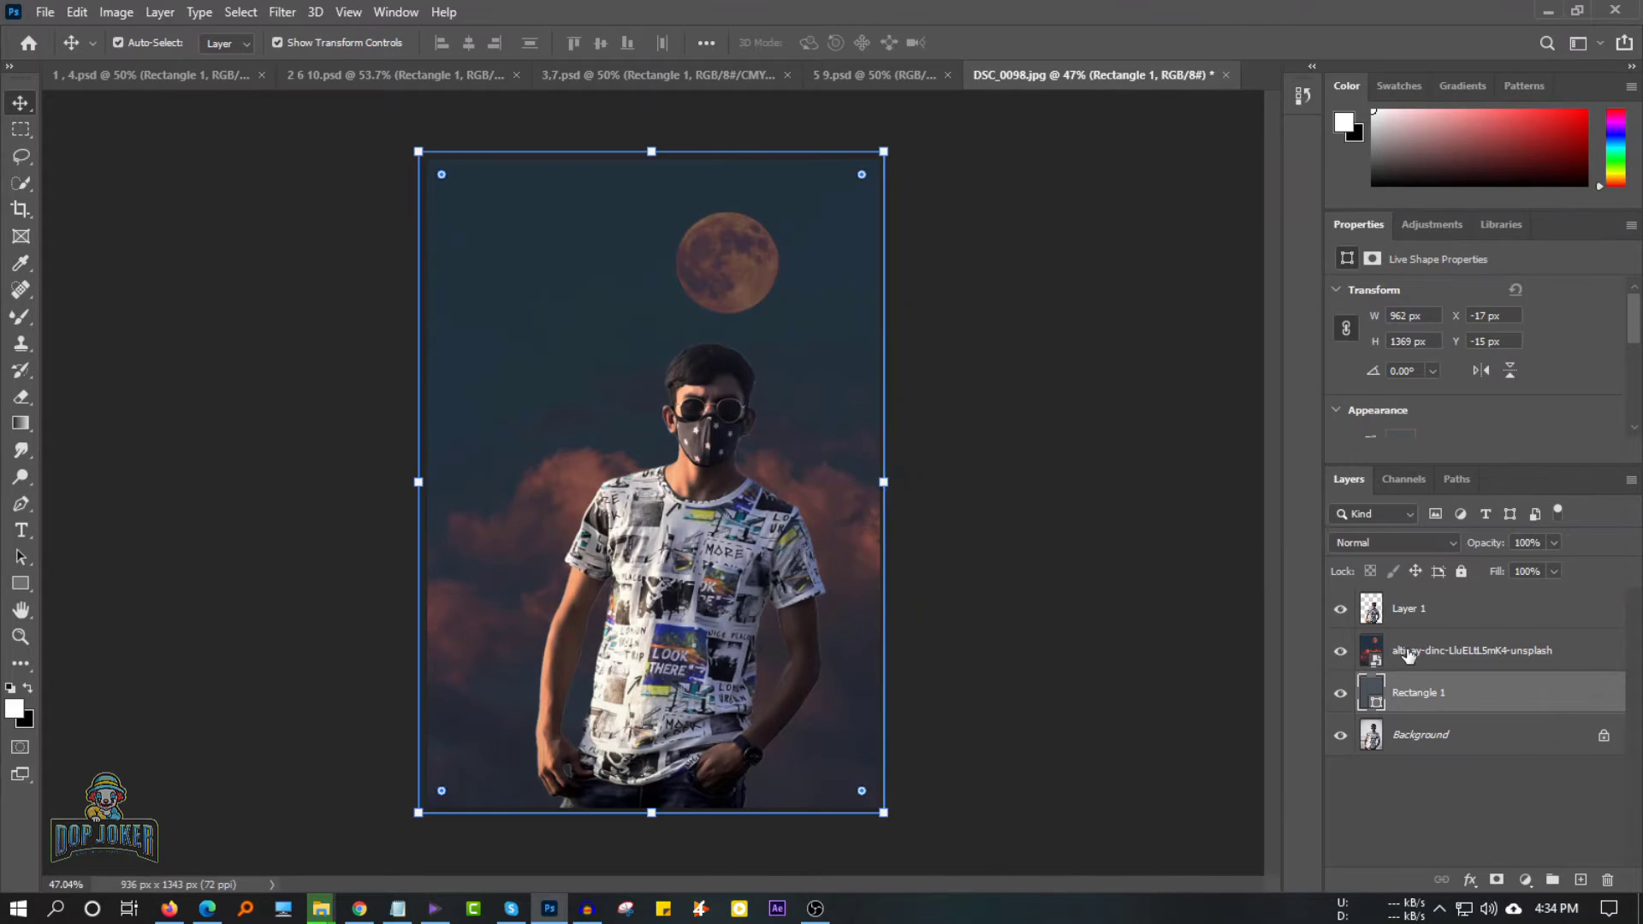
mouse_move(1520, 568)
left_mouse_down()
mouse_move(1499, 570)
mouse_move(1560, 567)
left_mouse_up()
left_click(1452, 653)
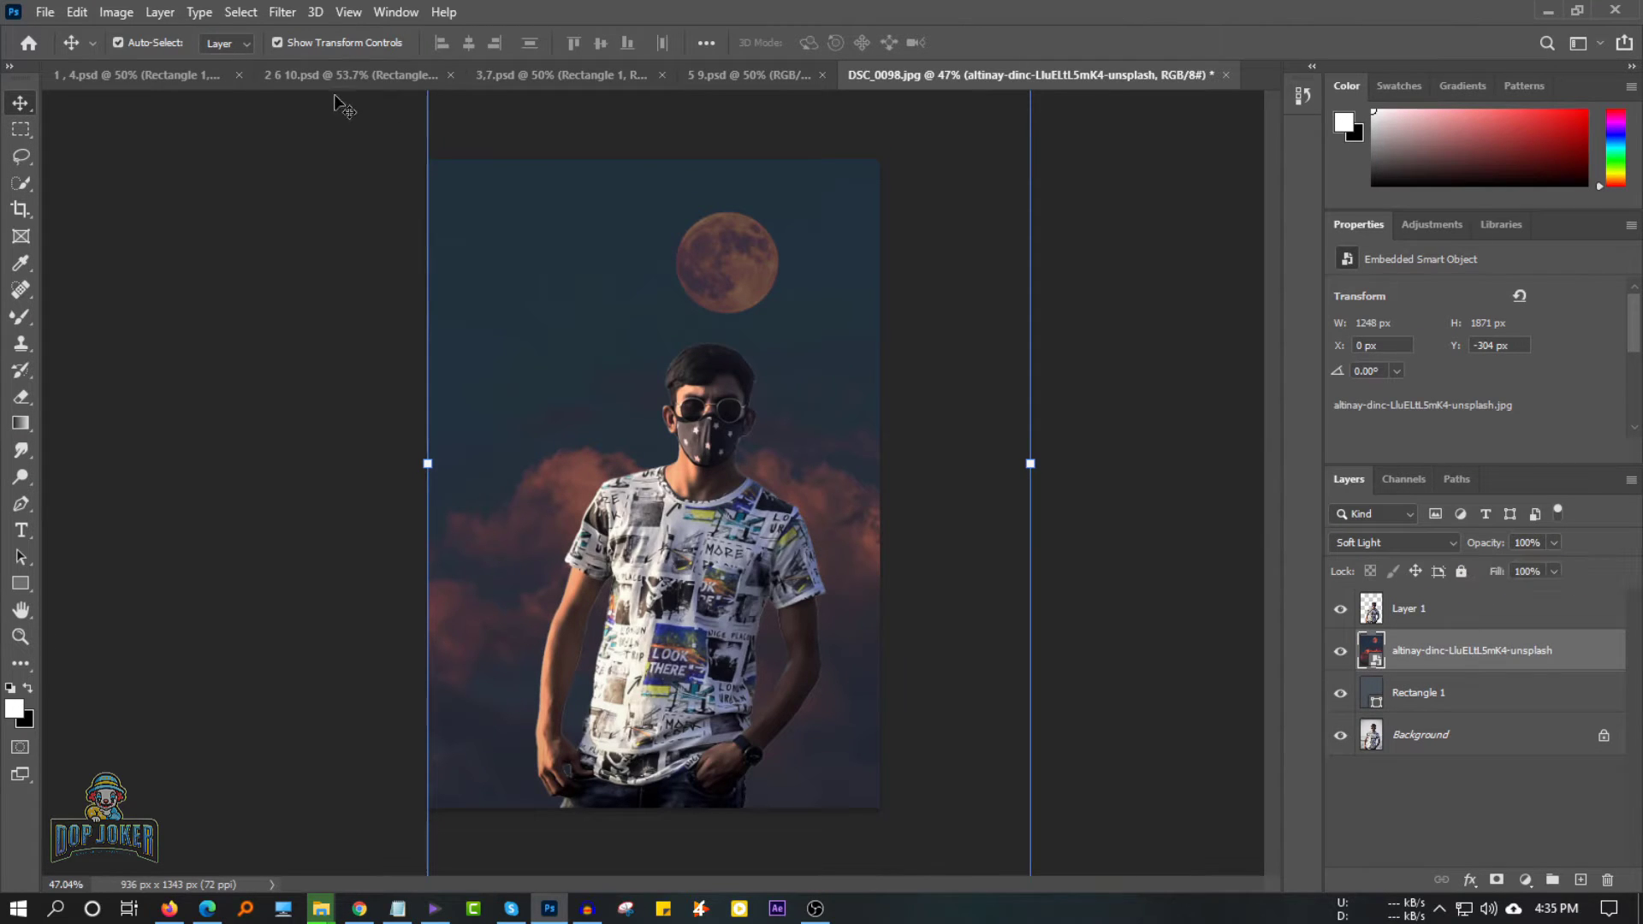
Apply a 4 px Field Blur with slight bokeh colour to the sky layer.
left_click(283, 12)
mouse_move(385, 274)
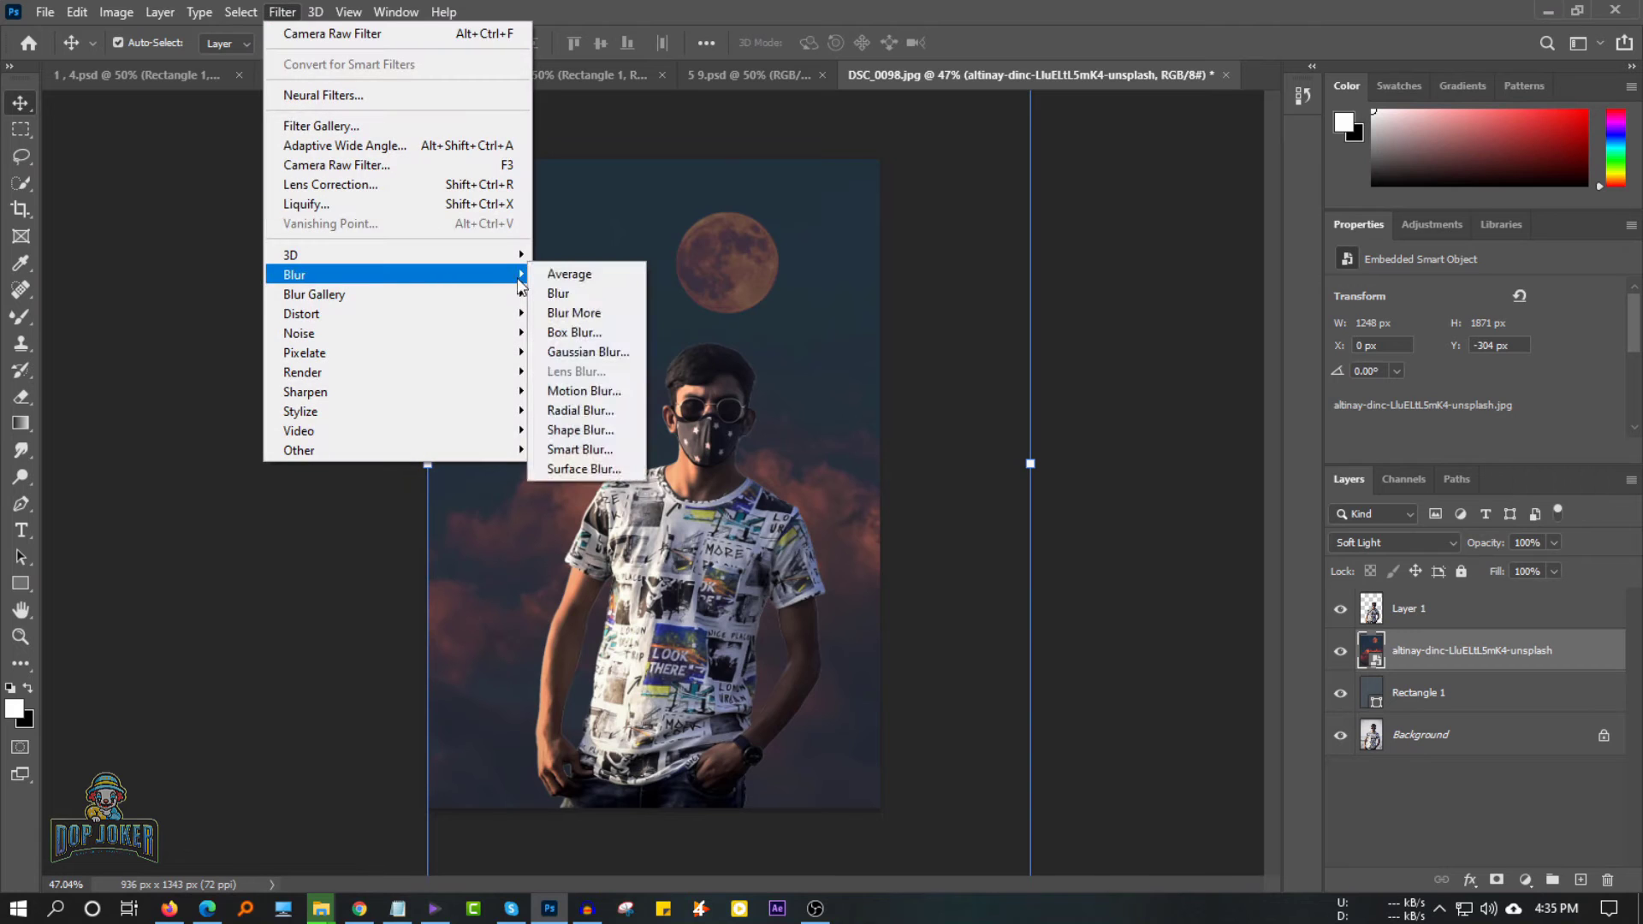
left_click(576, 293)
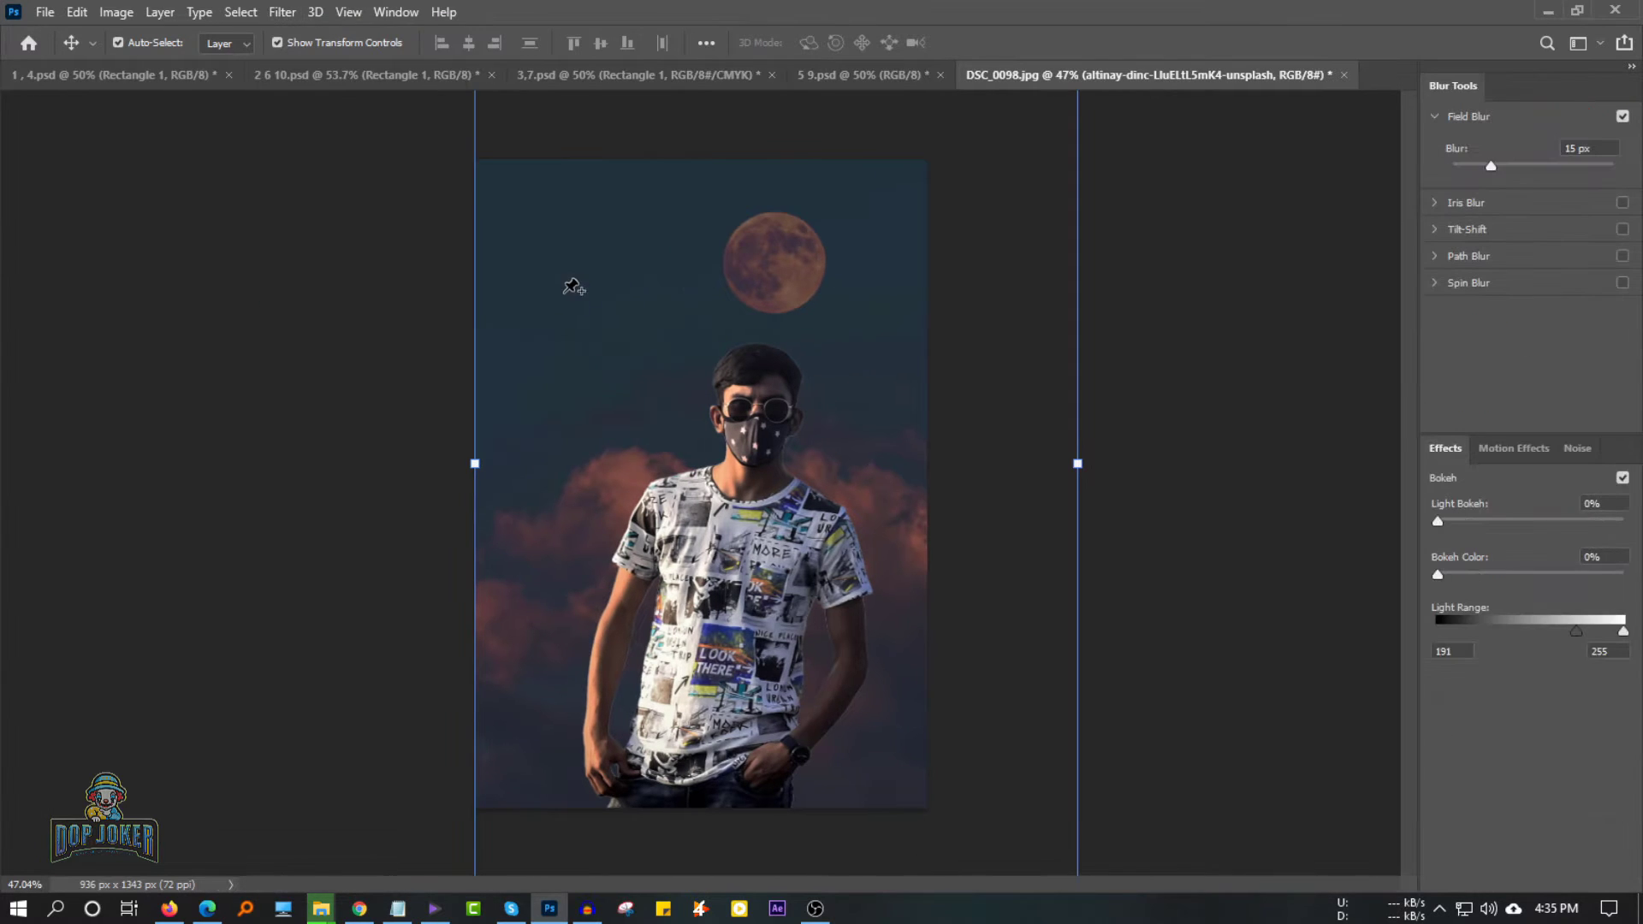
left_click_drag(1489, 167, 1466, 161)
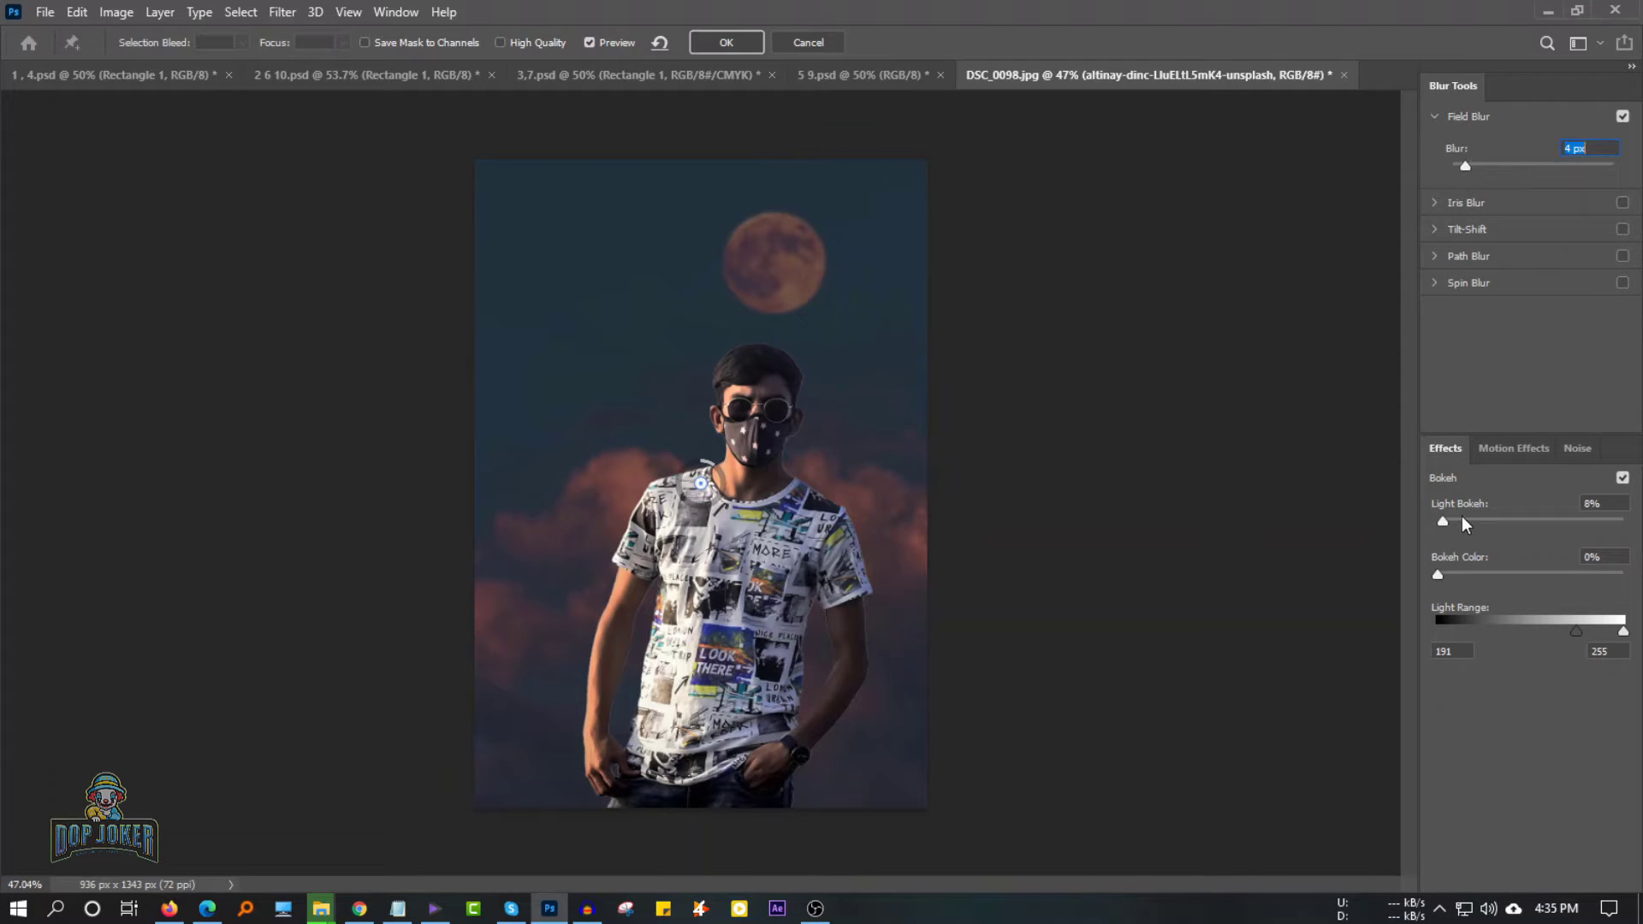
left_click_drag(1438, 574, 1461, 574)
left_click(725, 42)
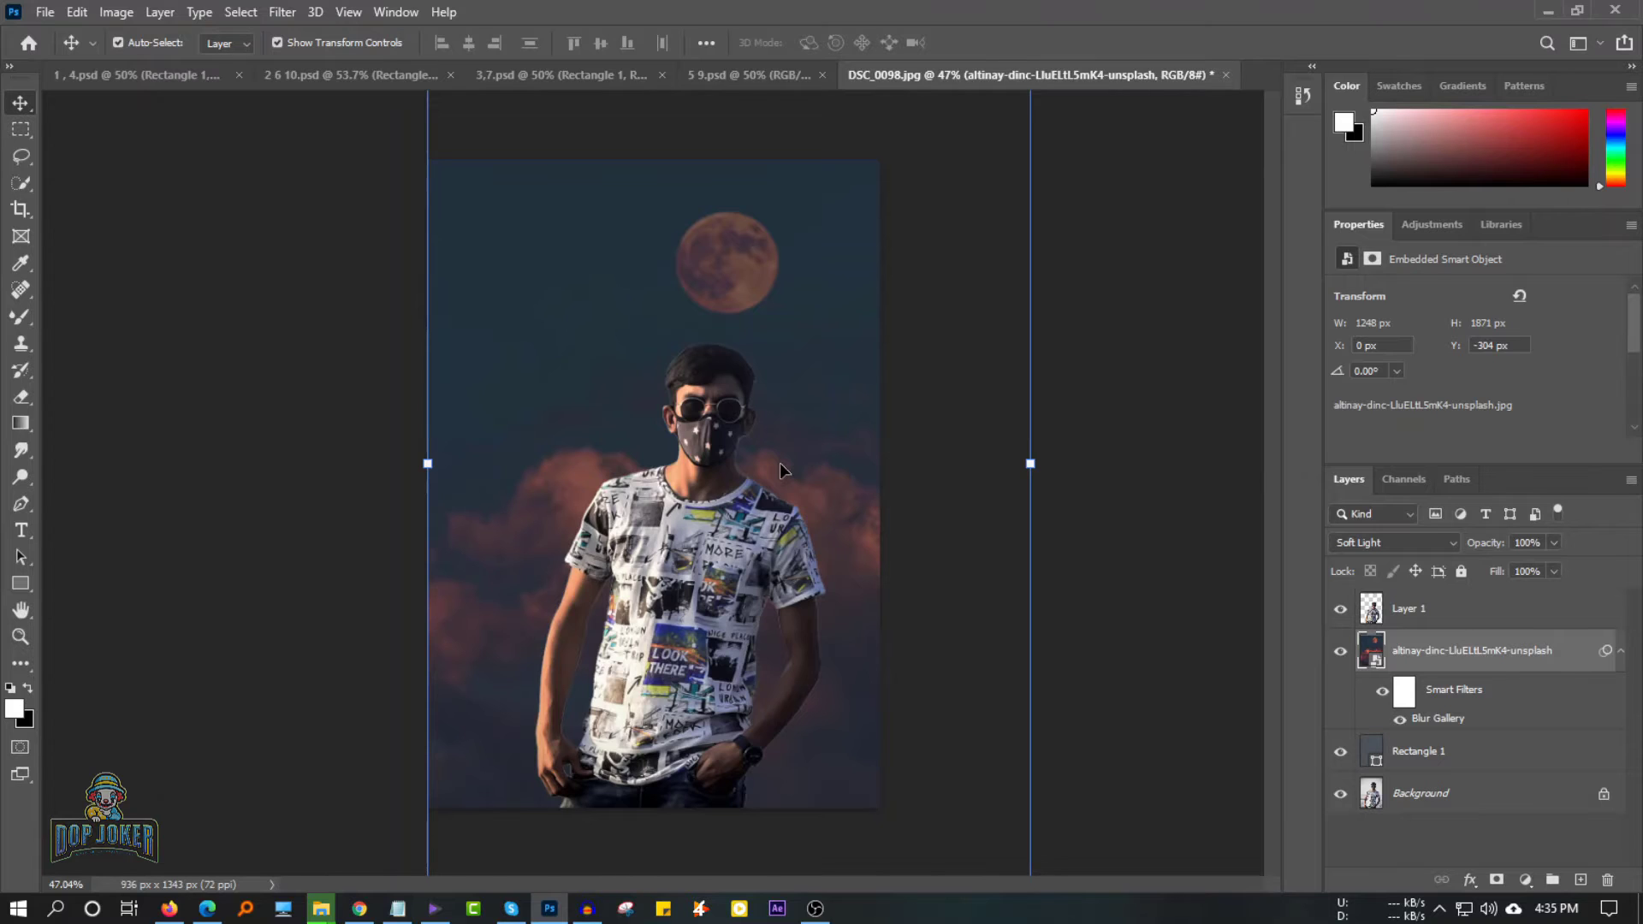
Grade Layer 1: Contrast +47, Highlights -51, Whites -33, Blacks +16, Saturation -30, Vibrance +20.
left_click(1431, 608)
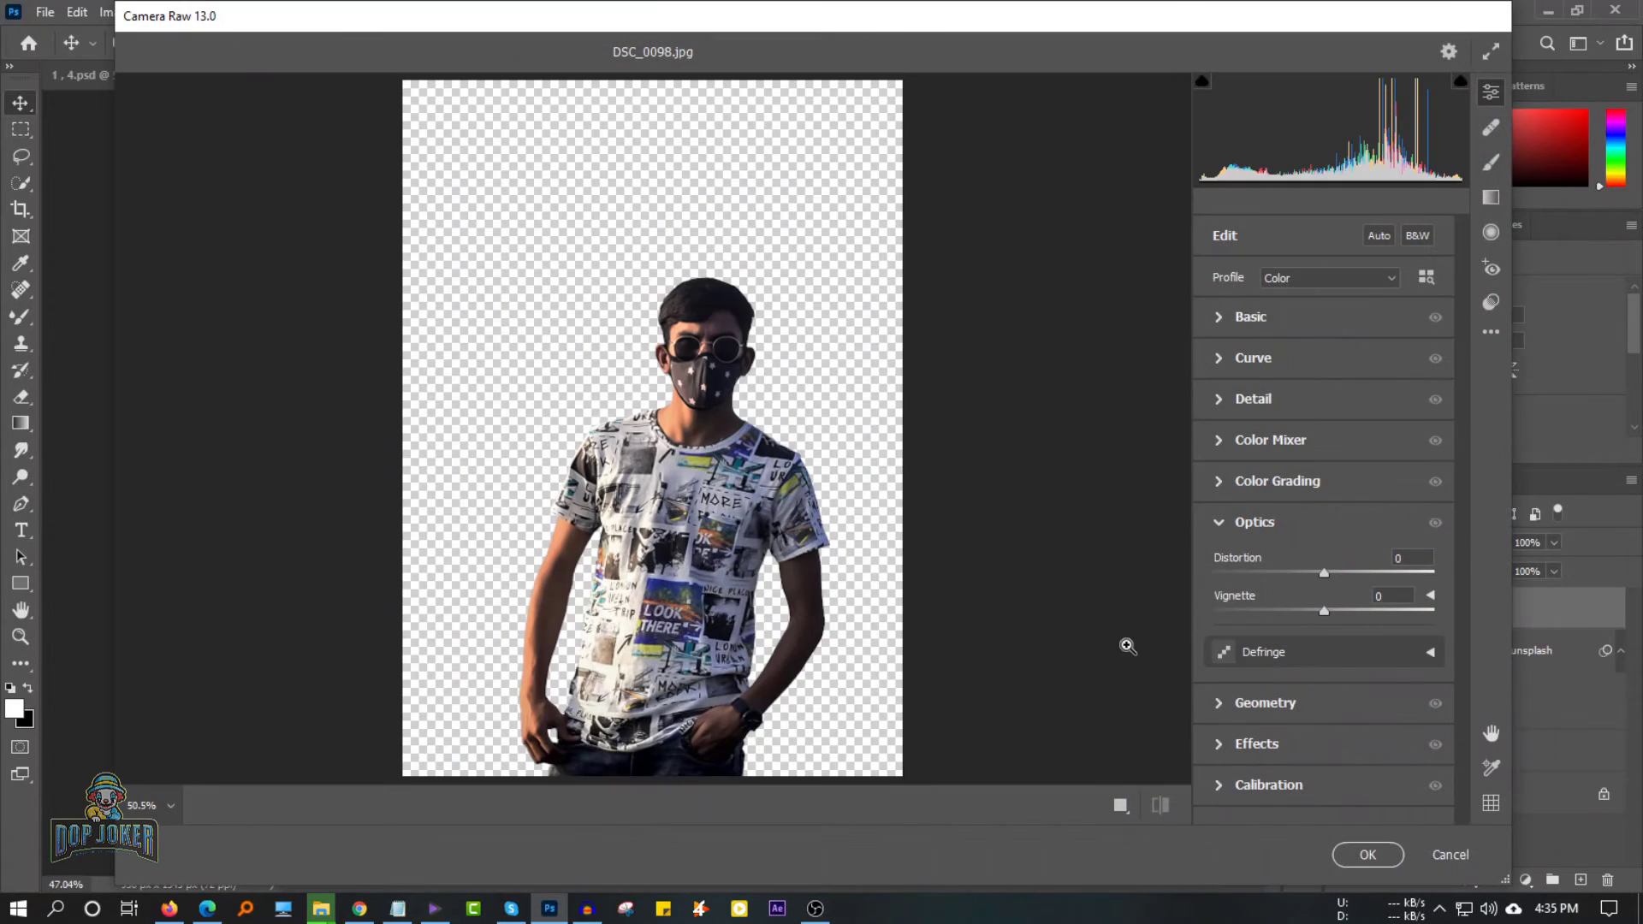
left_click(1233, 341)
mouse_move(1324, 459)
left_mouse_down()
mouse_move(1375, 457)
mouse_move(1223, 490)
mouse_move(1294, 490)
left_mouse_up()
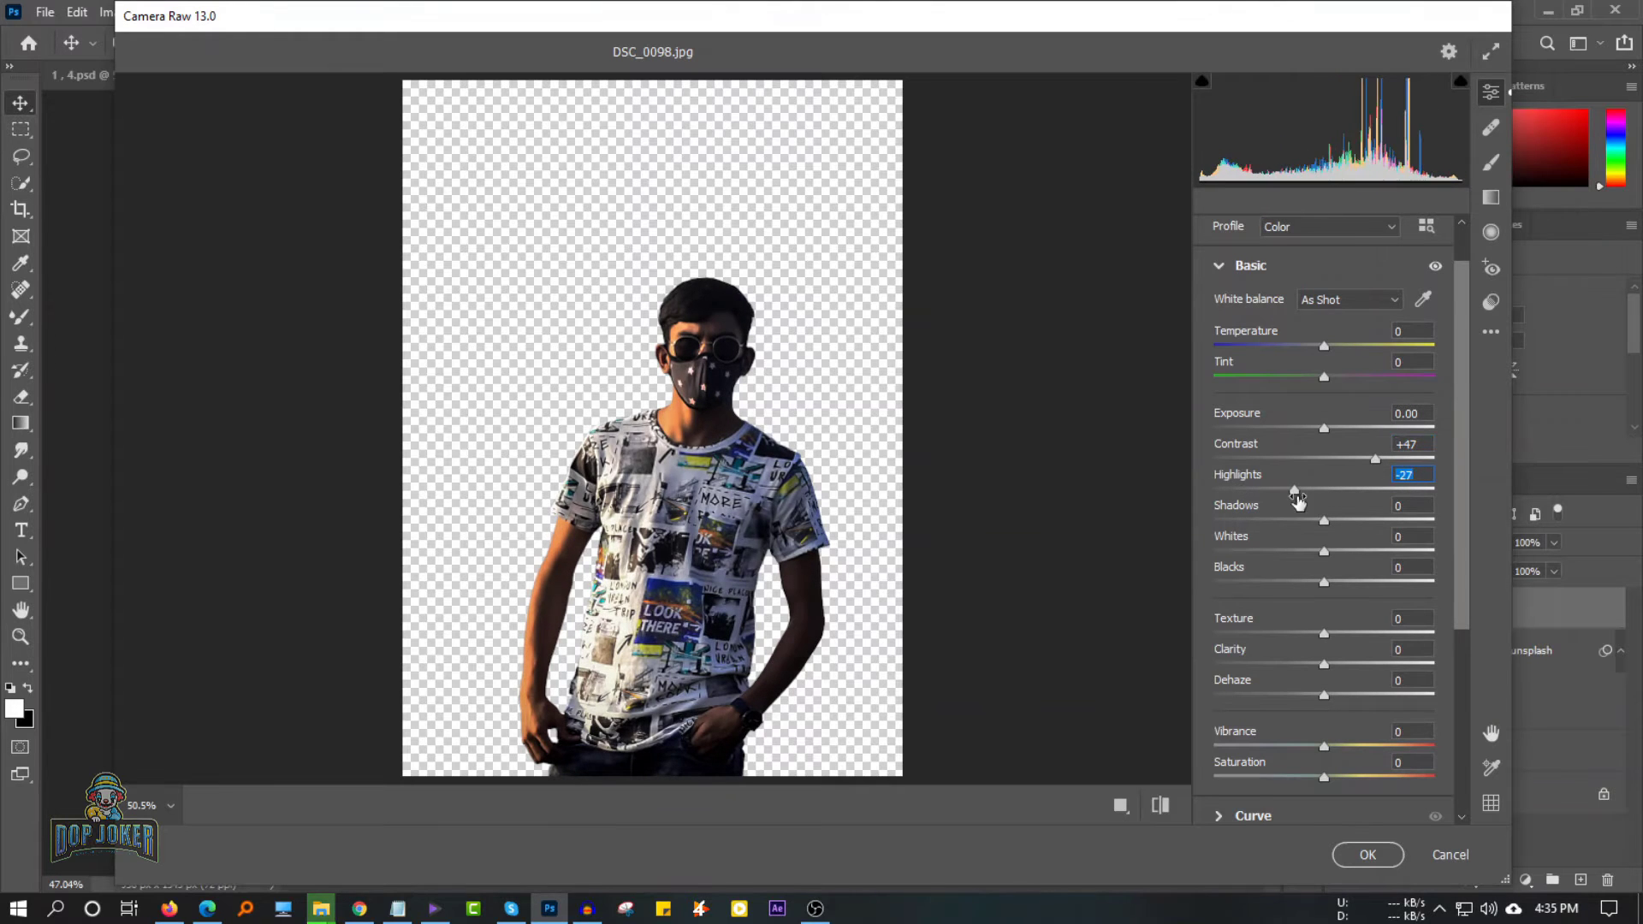
left_click(1324, 520)
mouse_move(1325, 544)
left_mouse_down()
mouse_move(1287, 551)
mouse_move(1341, 582)
mouse_move(1284, 633)
mouse_move(1335, 664)
mouse_move(1330, 695)
left_mouse_up()
left_click_drag(1327, 772, 1285, 776)
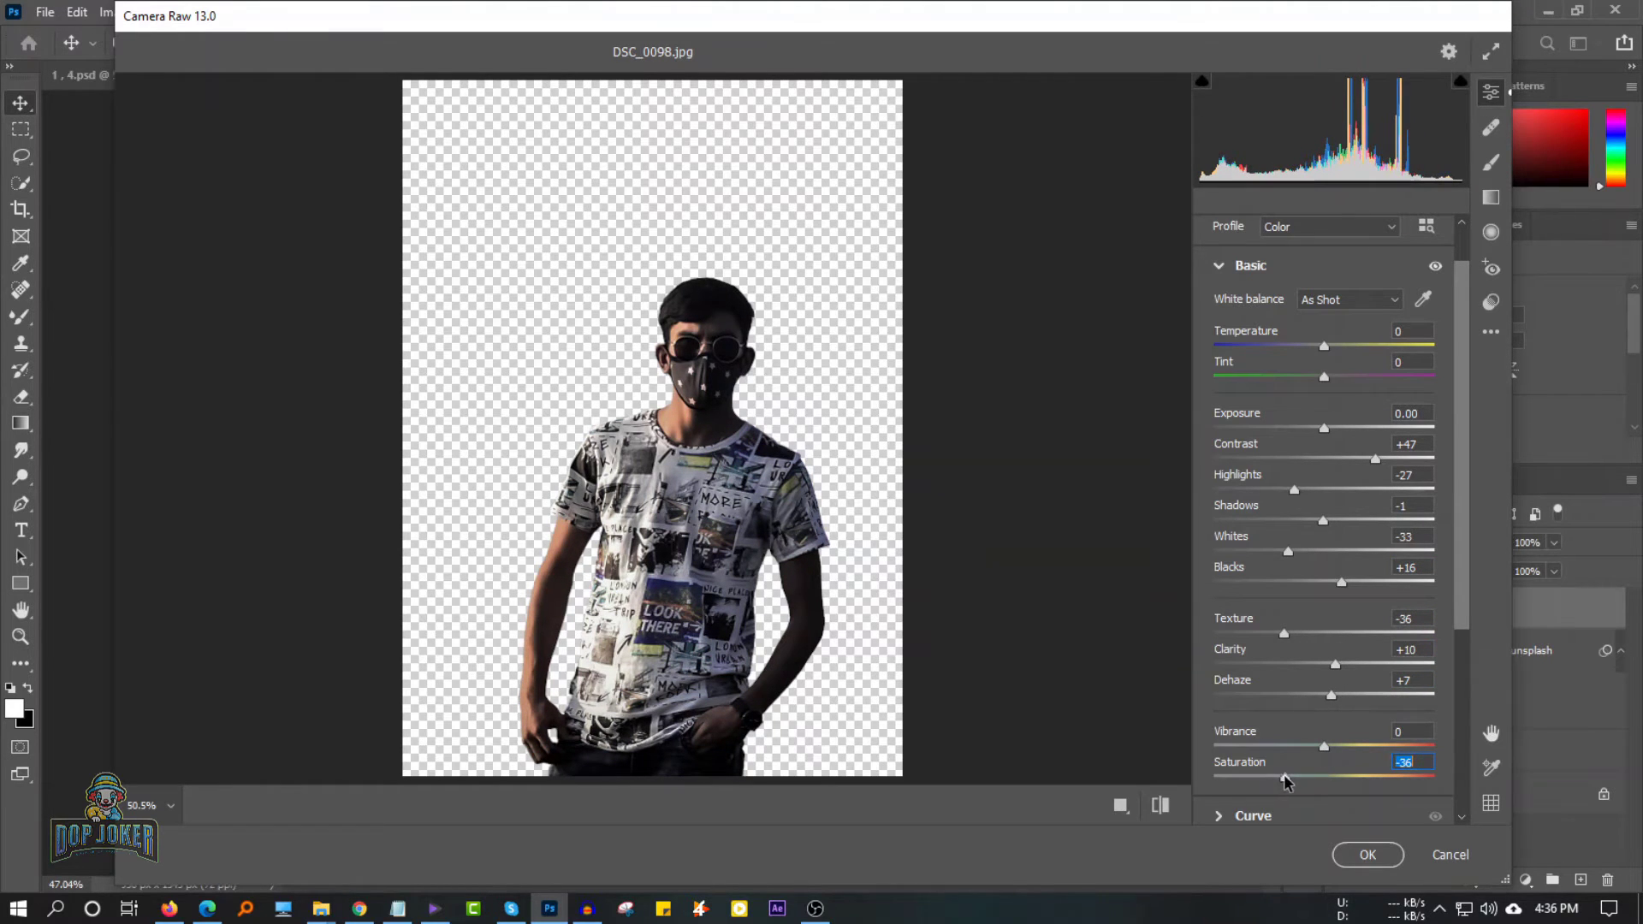
left_click_drag(1287, 778, 1350, 747)
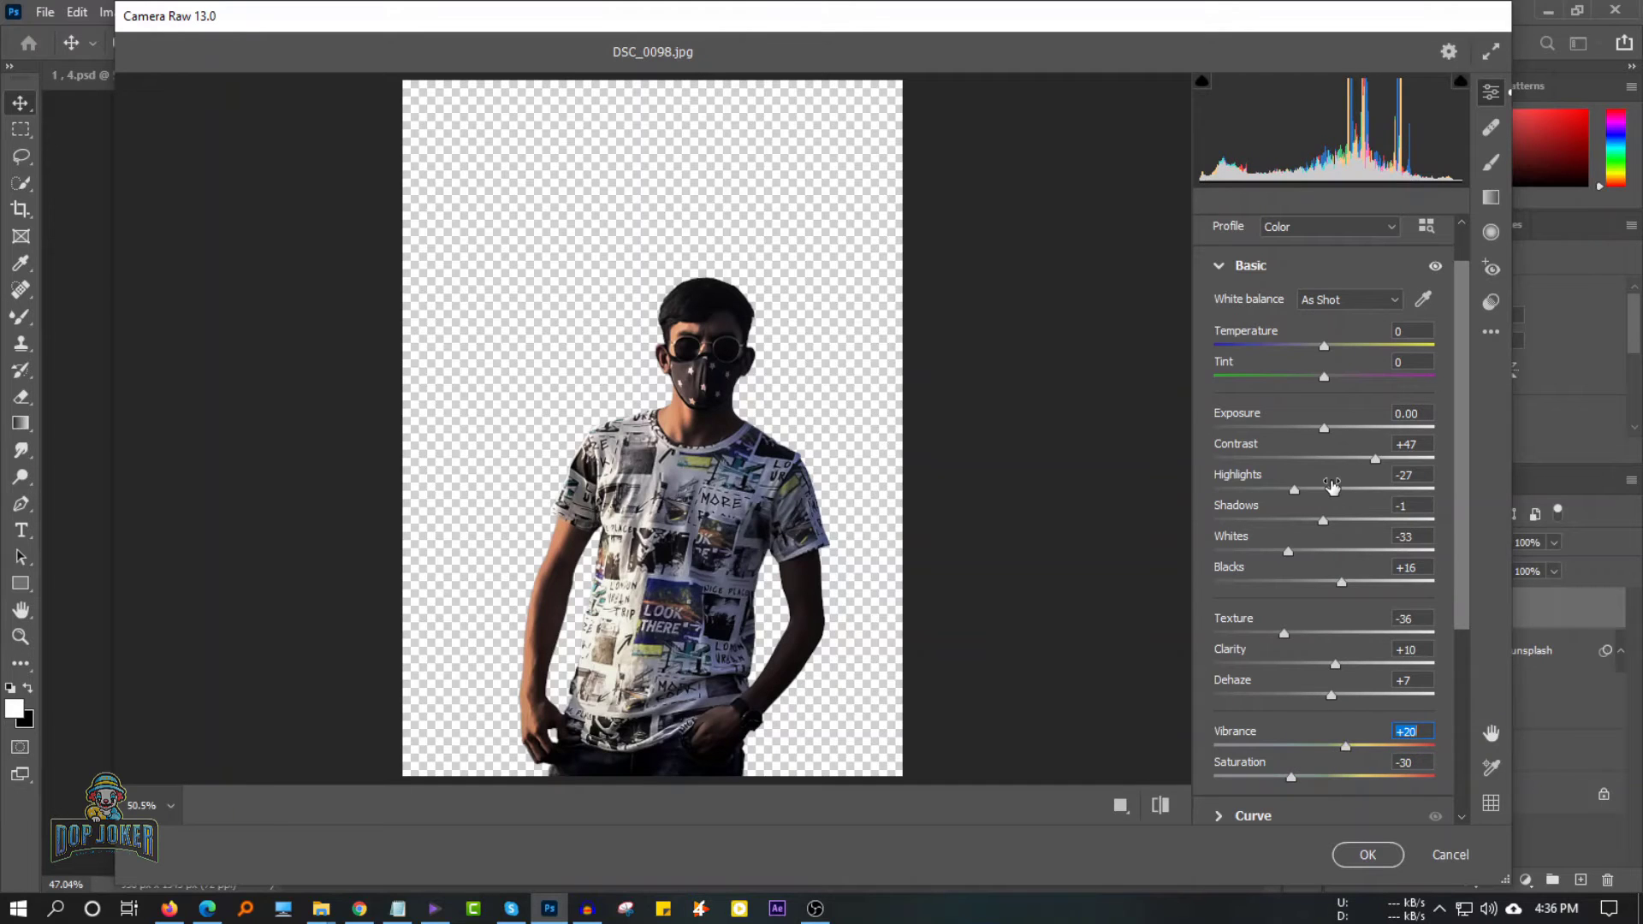
left_click_drag(1298, 491, 1273, 499)
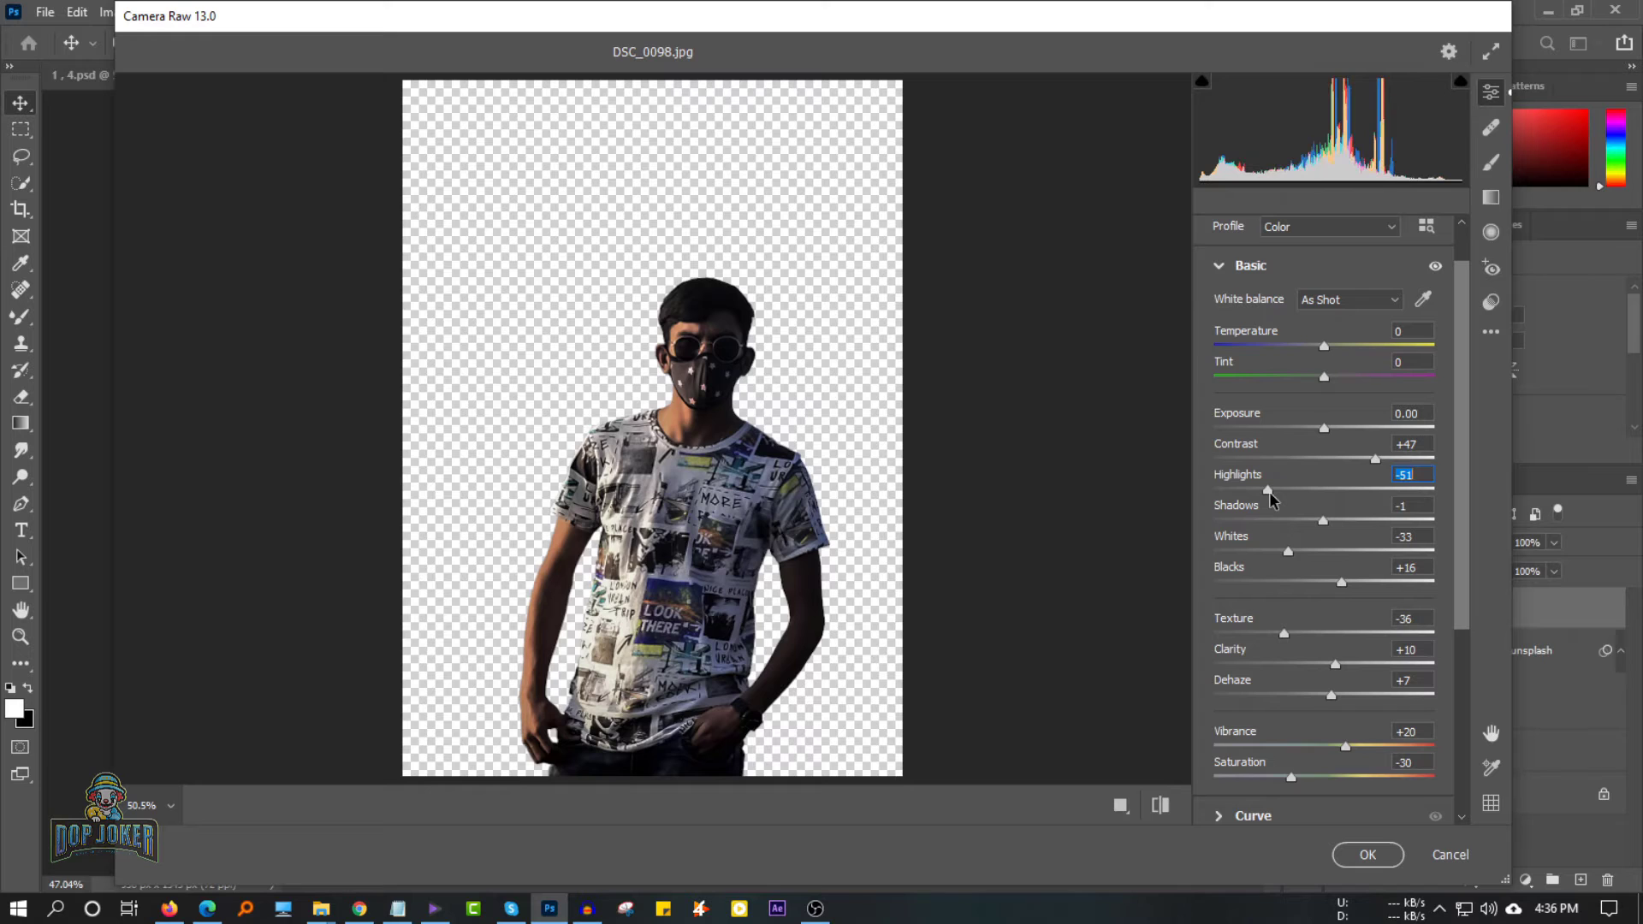
Apply the Camera Raw grade, nudge the sky layer's position, and reselect Layer 1.
left_click(1361, 854)
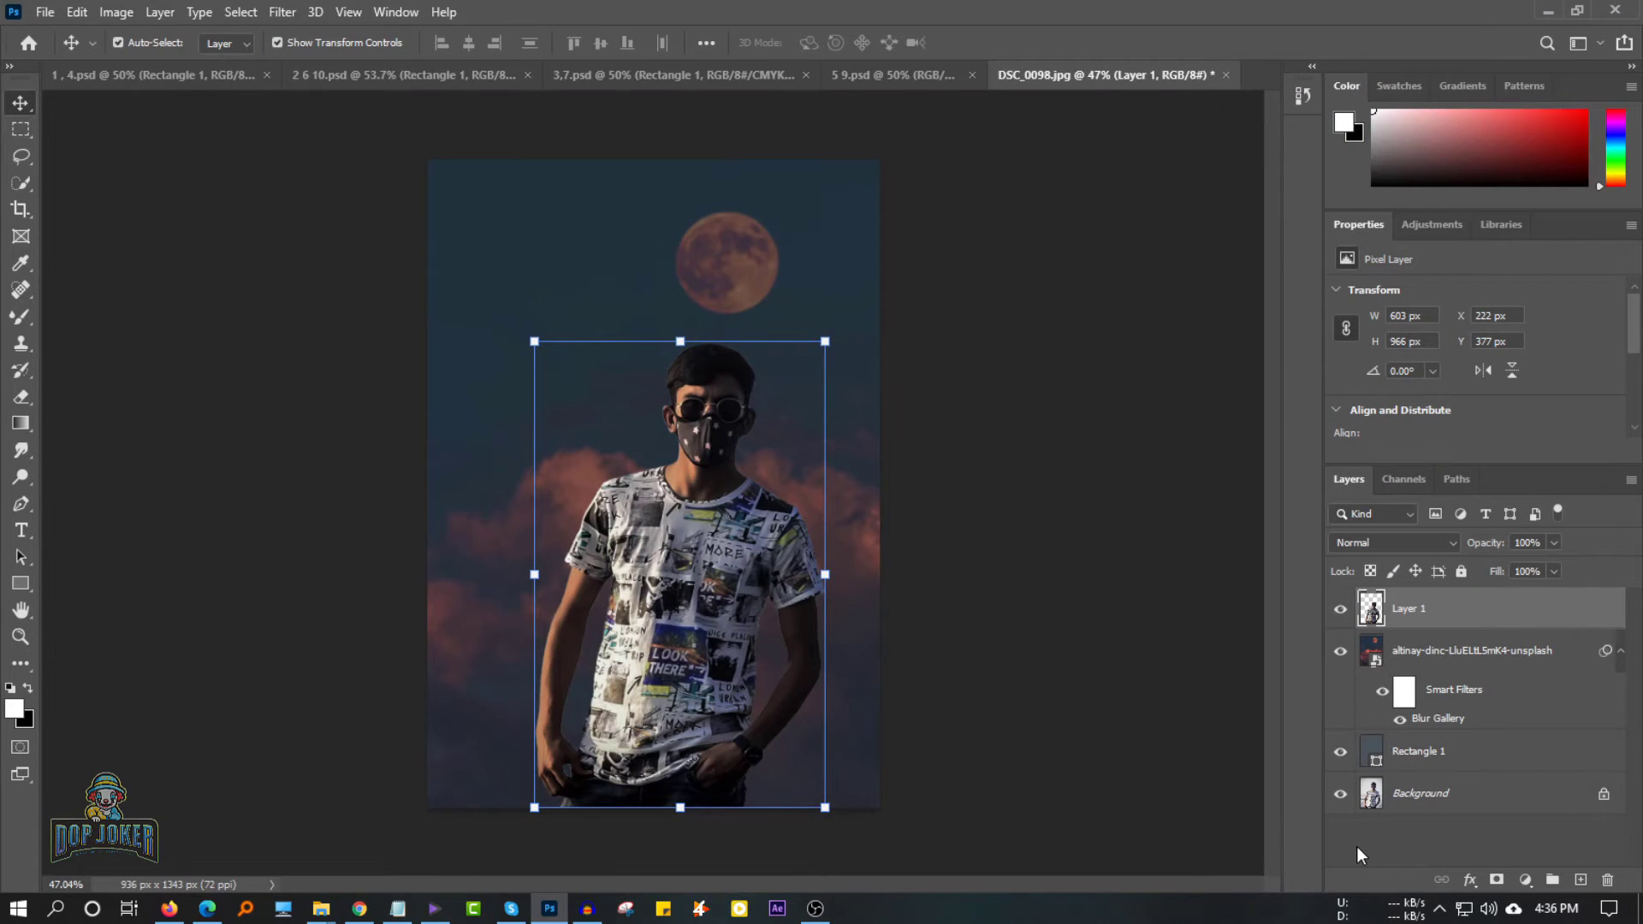
left_click(1431, 652)
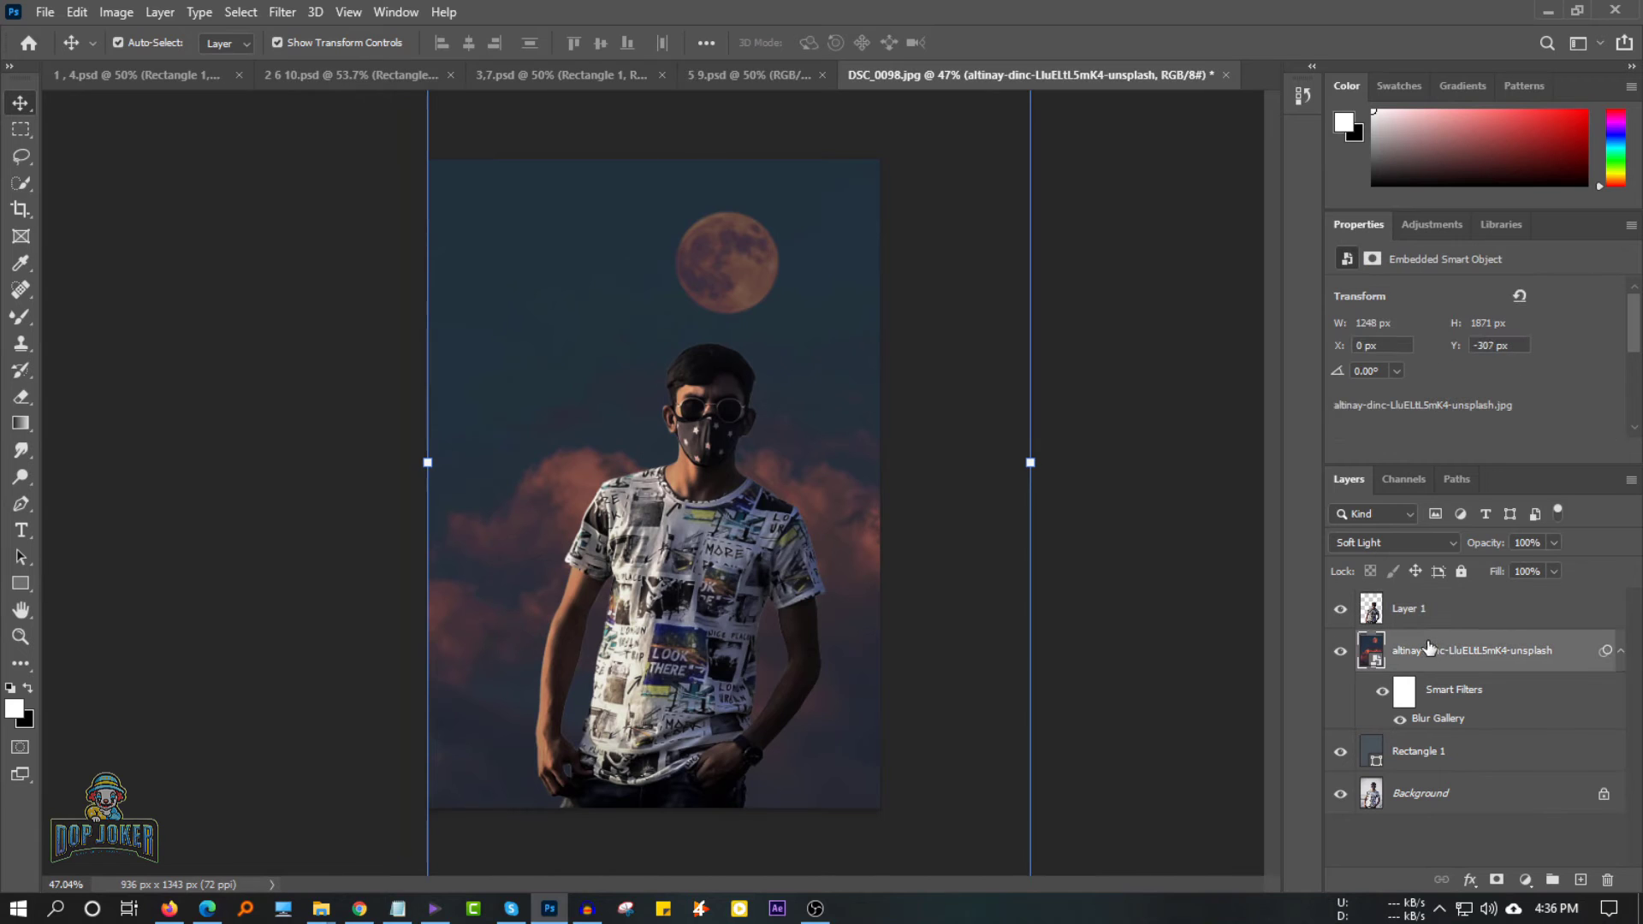
key("Up")
key("Up")
key("Up")
key("Up")
key("Up")
key("Up")
key("Up")
key("Up")
key("Up")
key("Up")
key("Up")
key("Up")
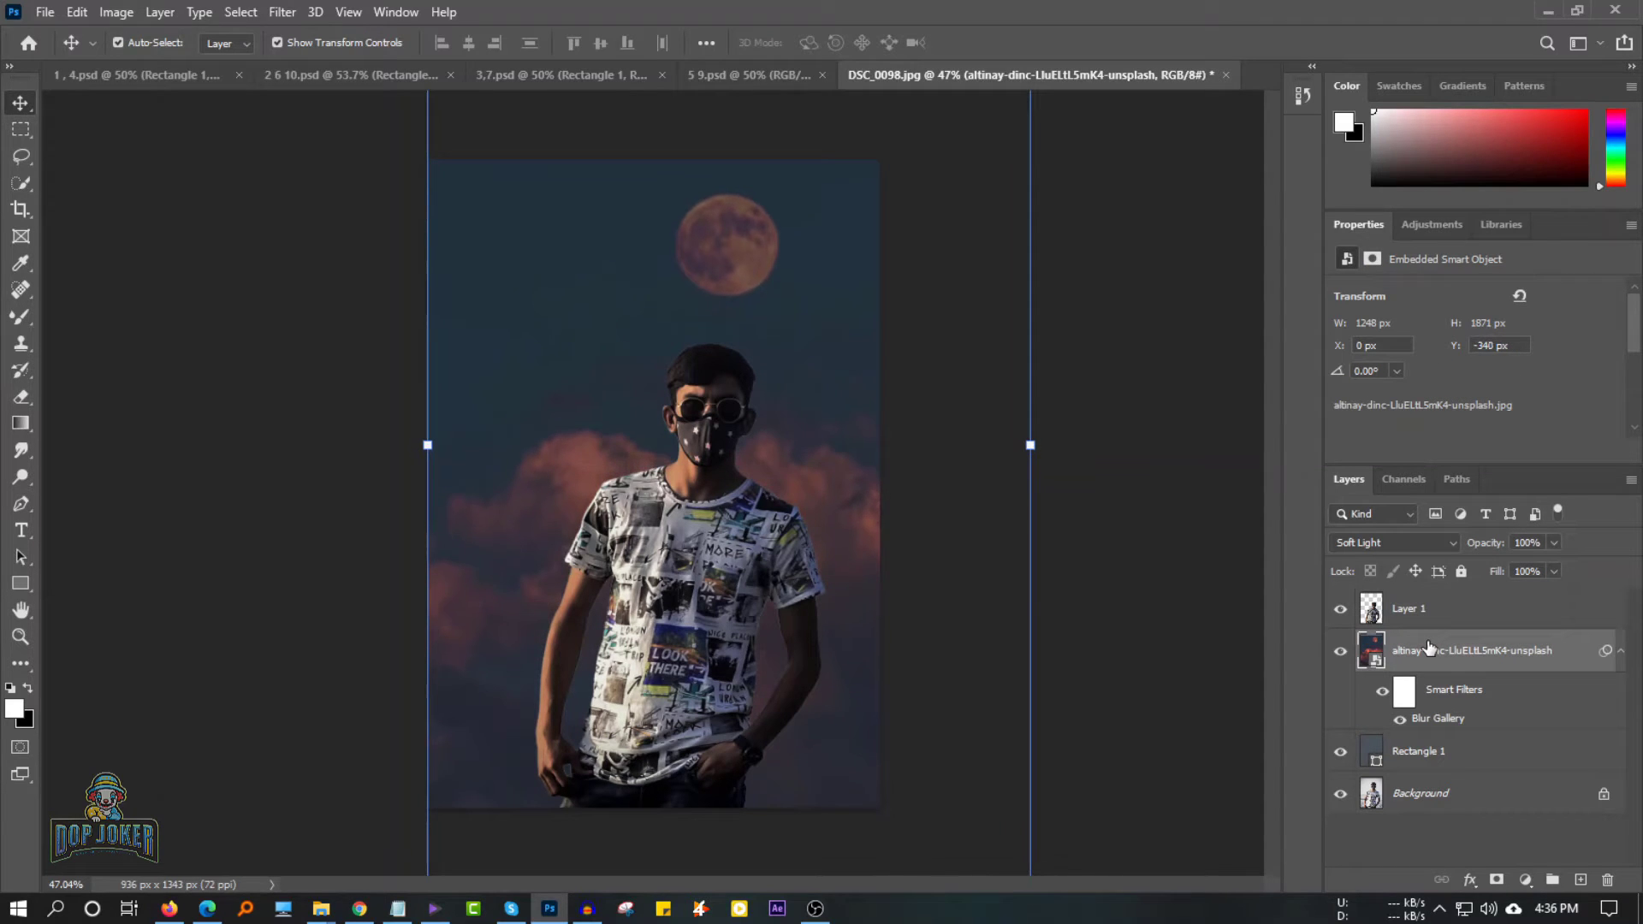
key("Down")
key("Down")
key("Down")
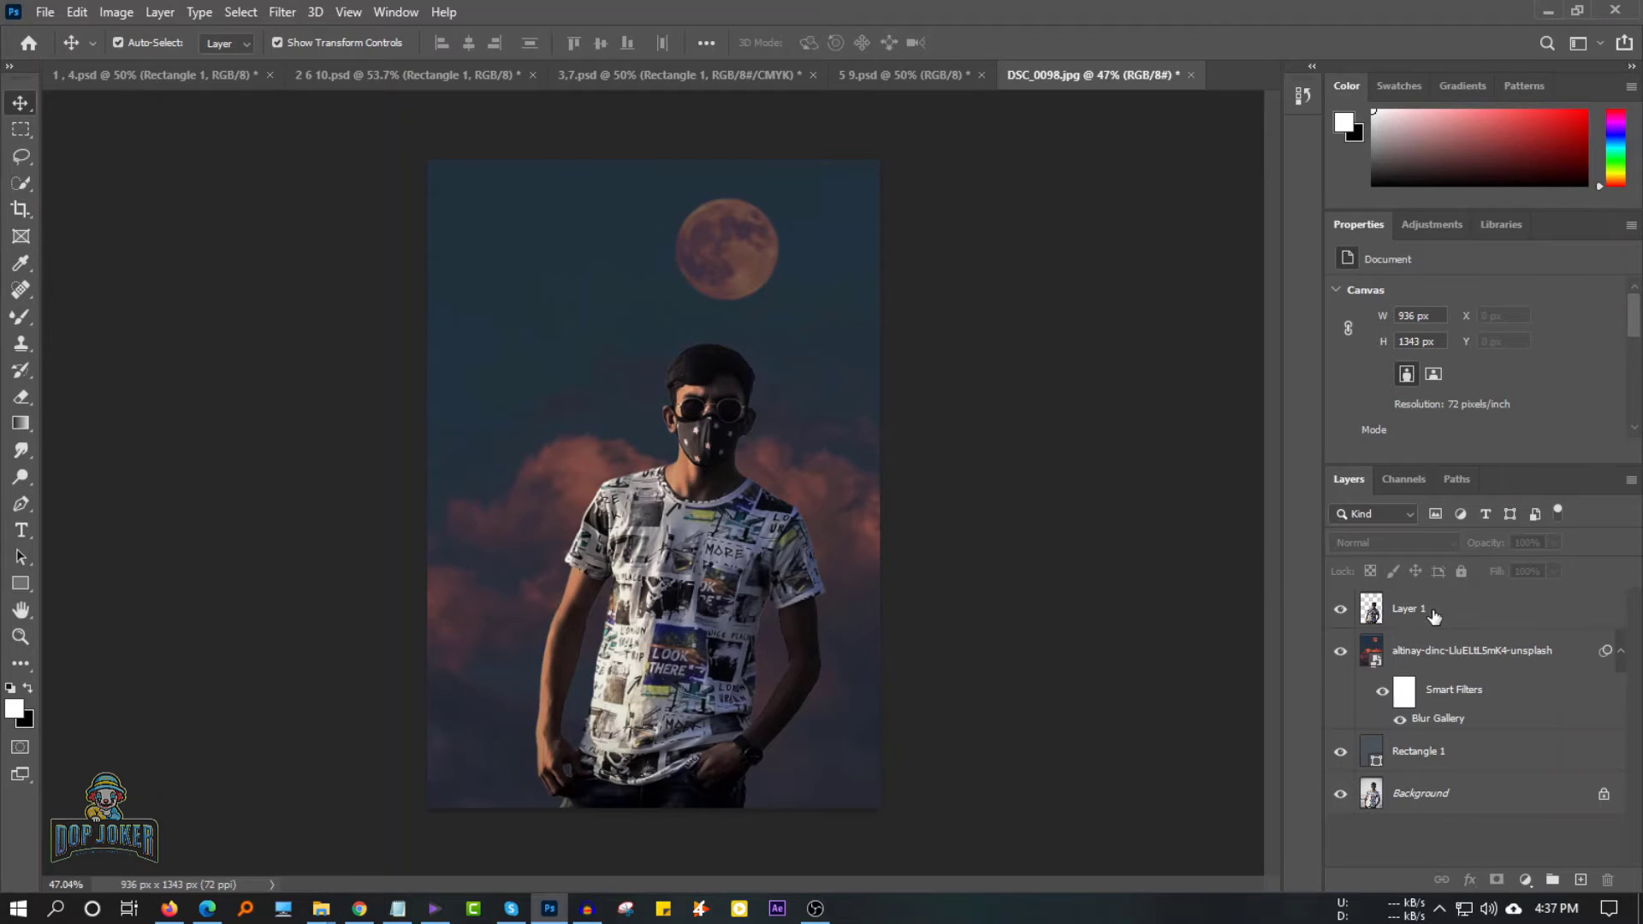
left_click(1353, 623)
Place the smoke image over the man's lower body, rotated and enlarged, in Screen mode.
left_click(321, 909)
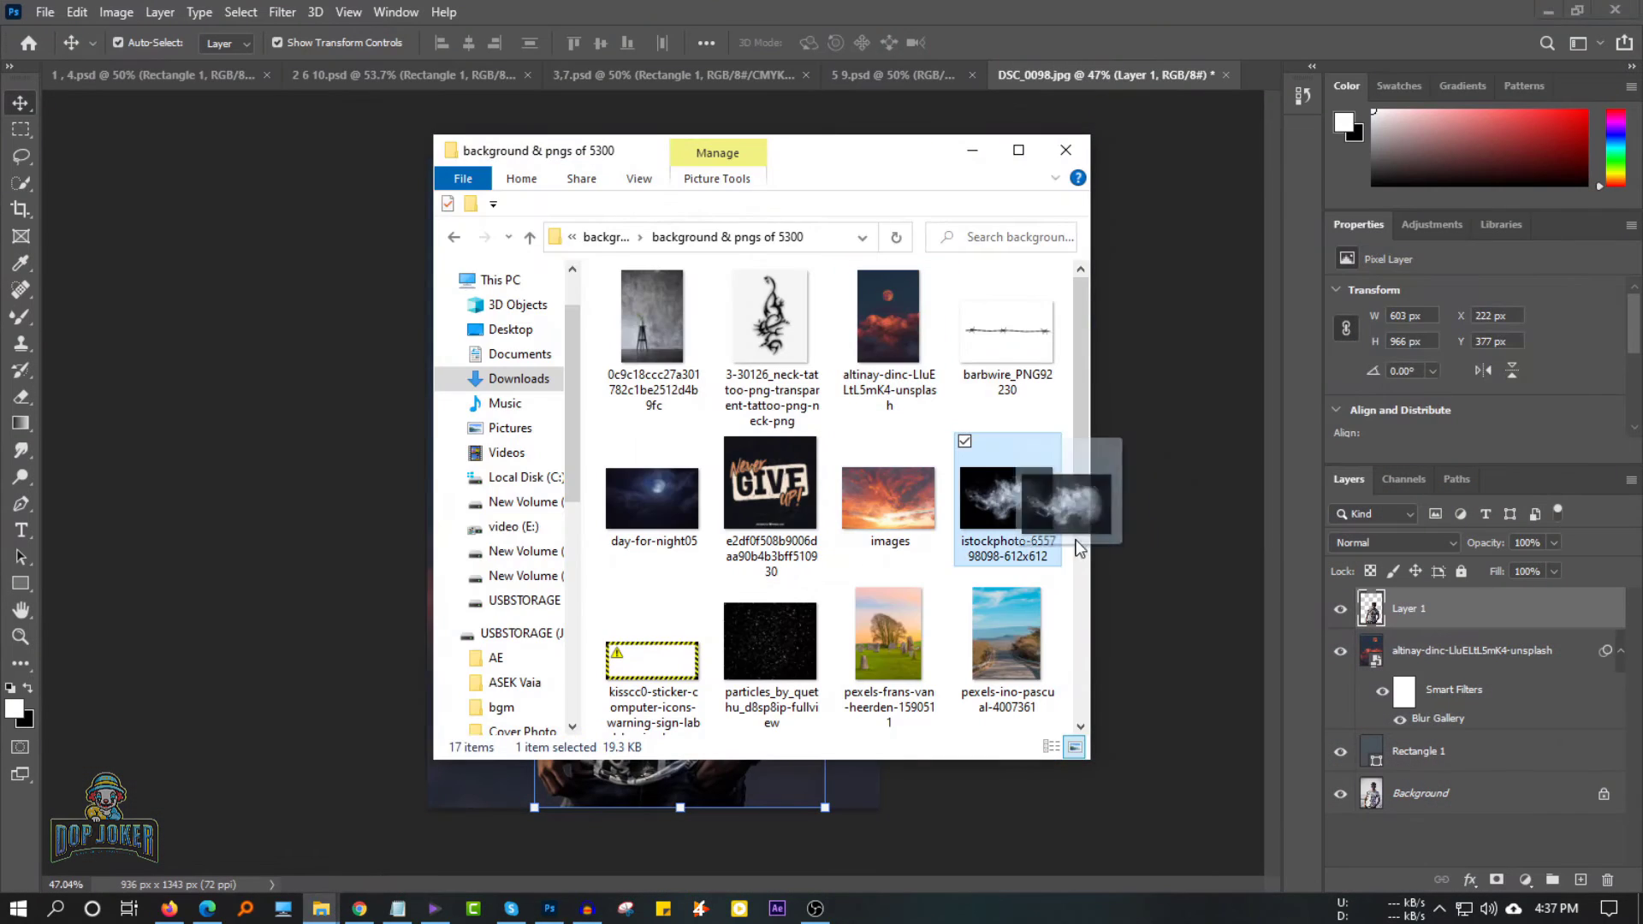
left_click_drag(1001, 539, 624, 471)
left_click_drag(739, 585, 753, 637)
key("Return")
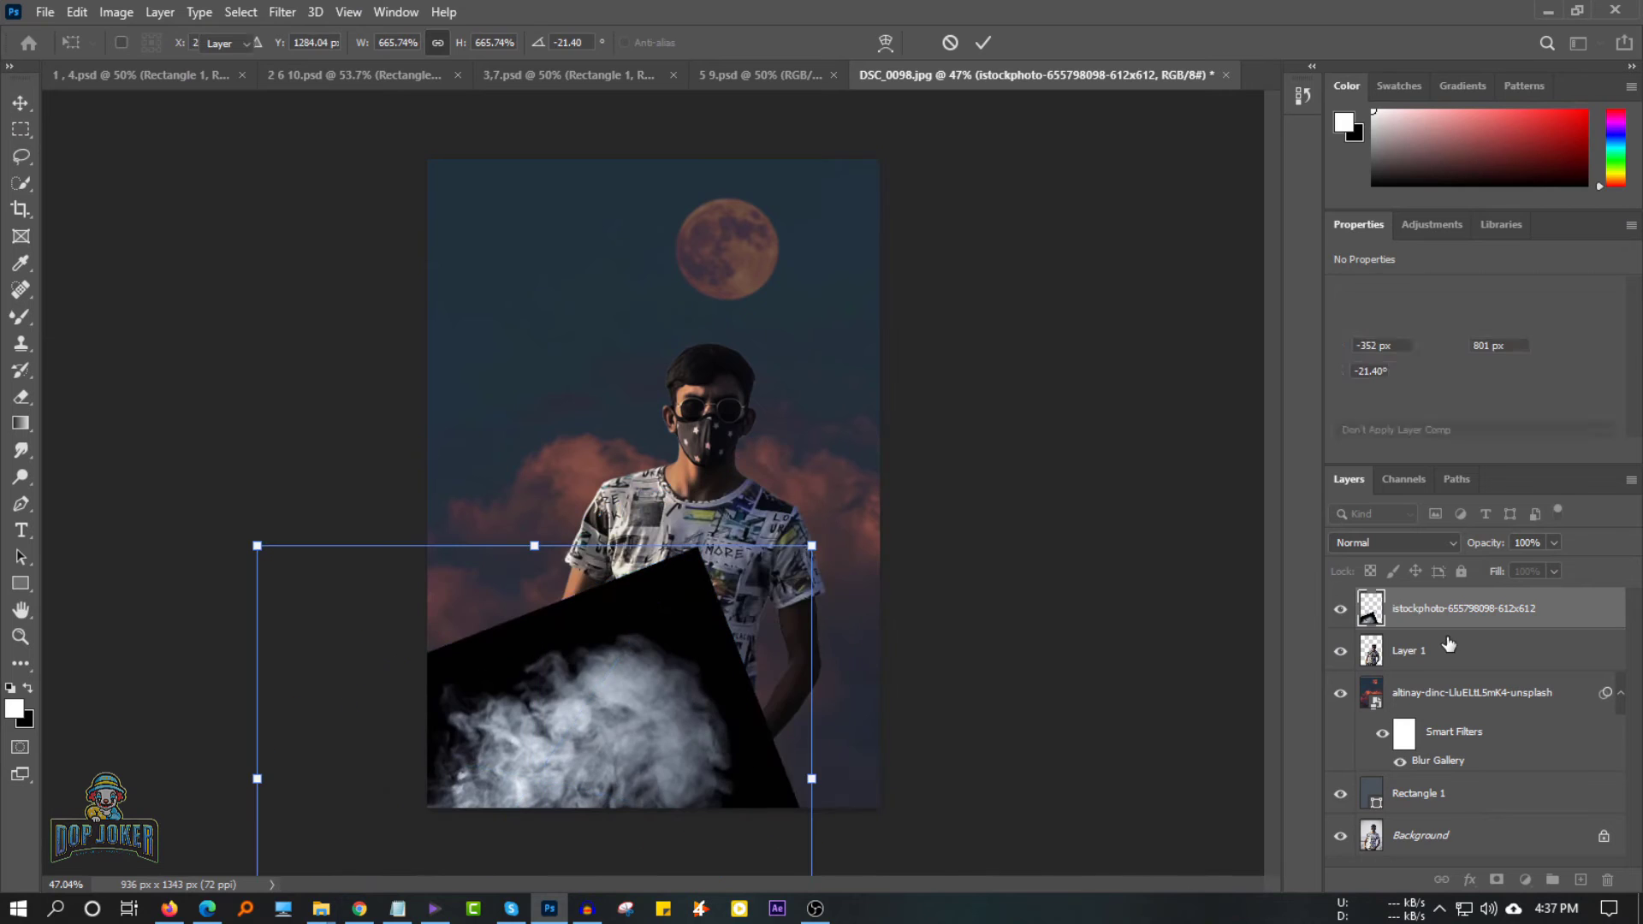
left_click(1393, 542)
Rasterize the smoke layer and give it a 16.6 px Gaussian Blur.
right_click(1517, 633)
left_click(1335, 480)
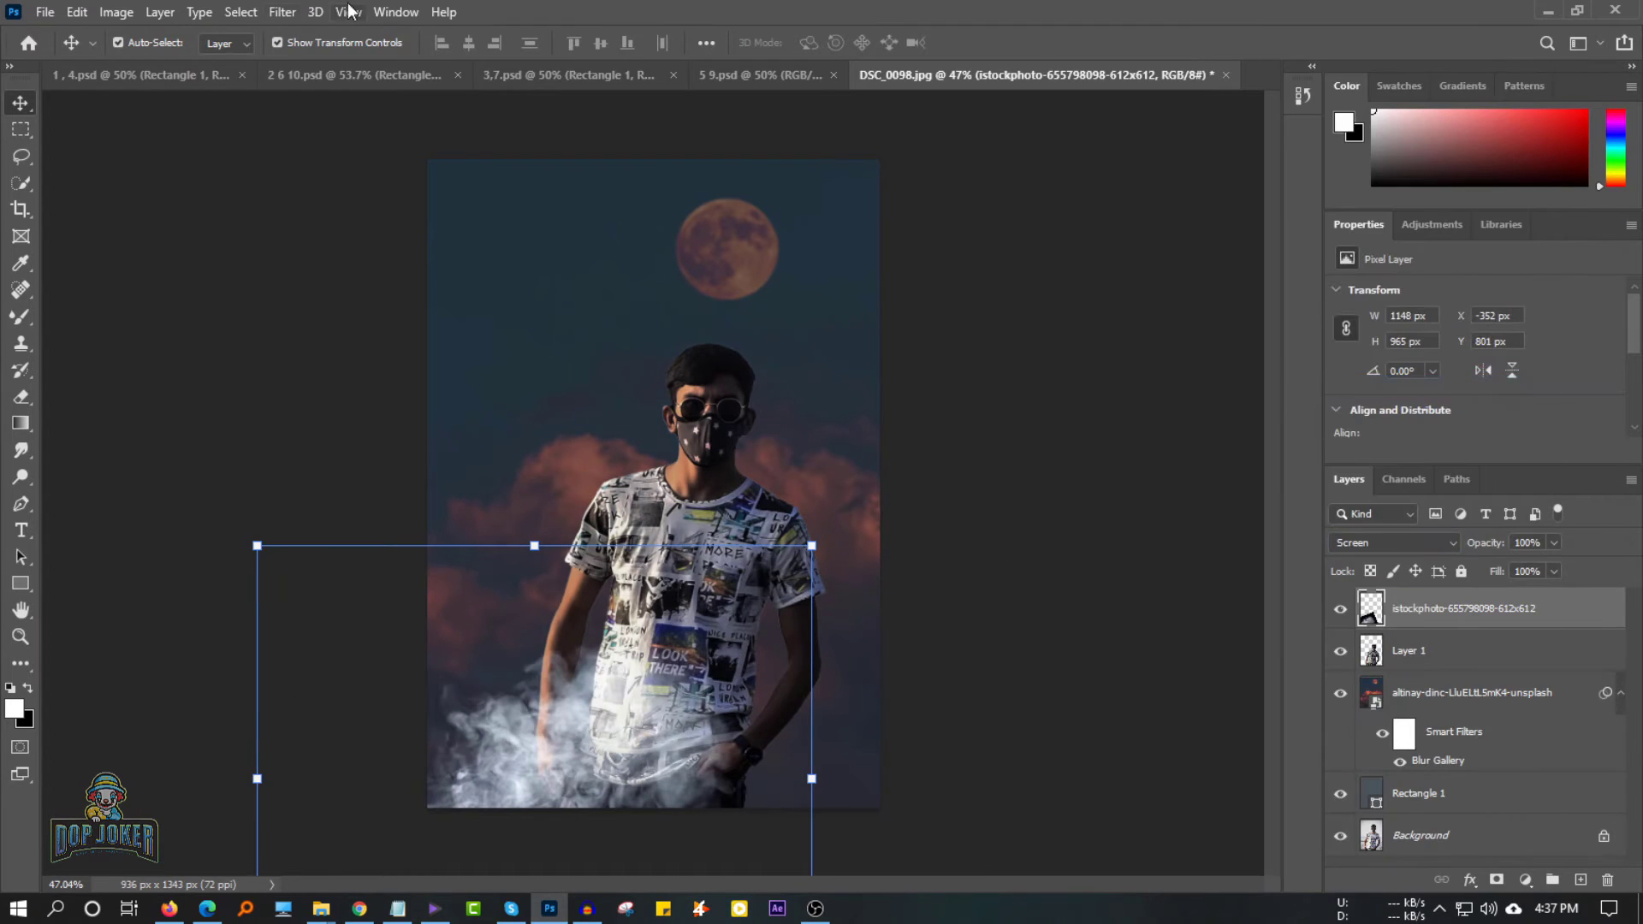
left_click(283, 12)
left_click(282, 12)
left_click(599, 374)
left_click_drag(699, 480, 751, 479)
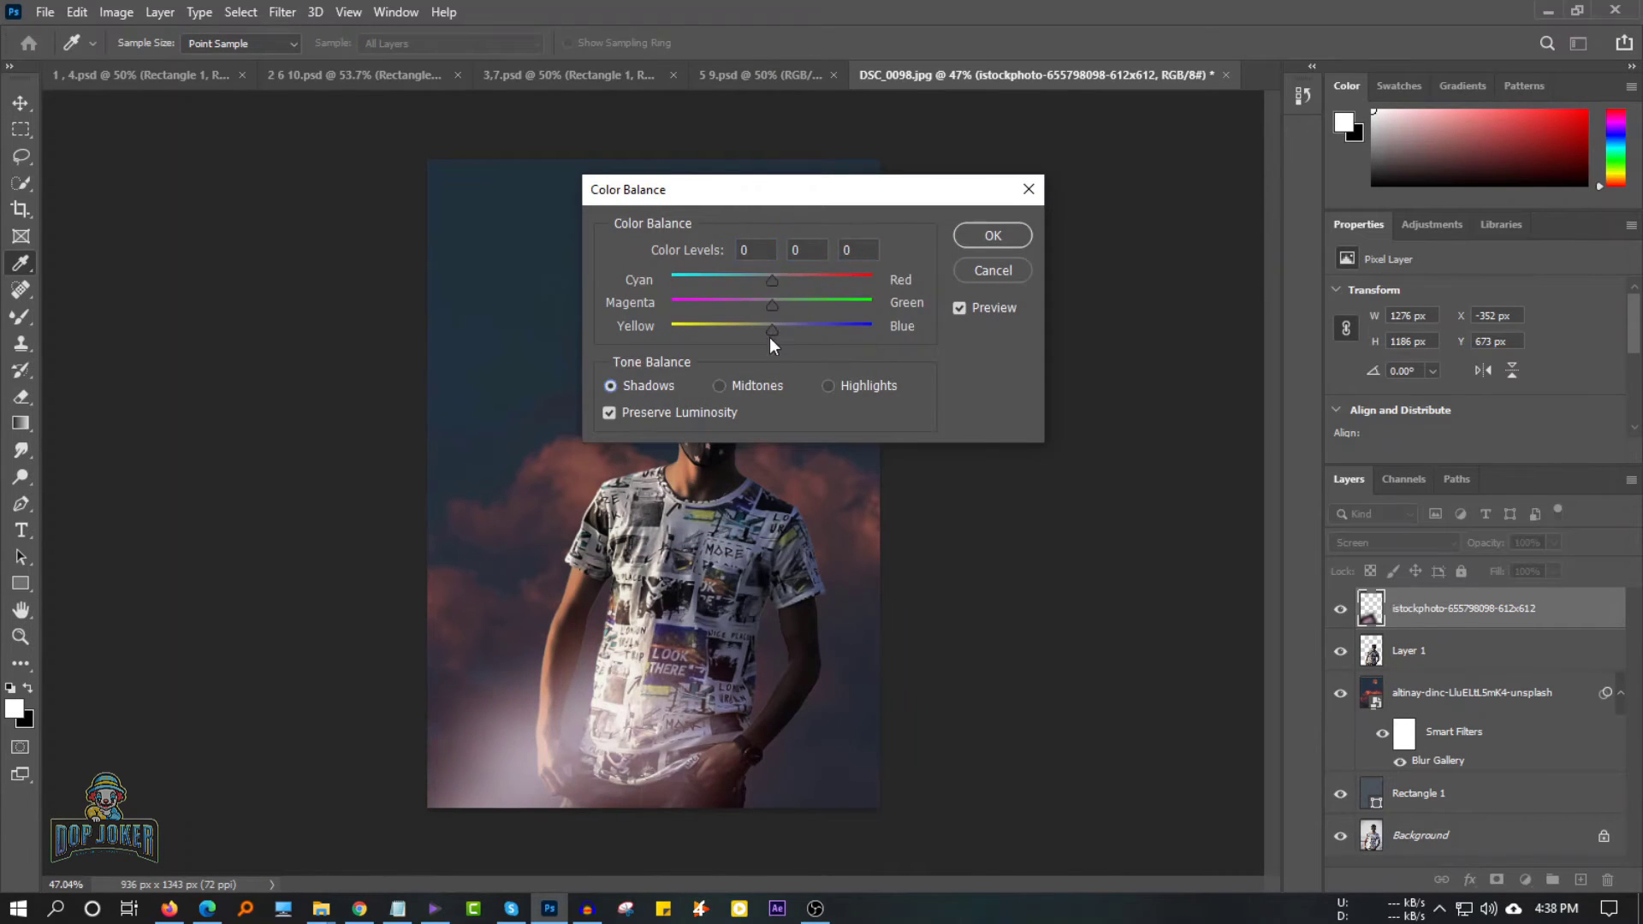
Tint the smoke with Color Balance, lower it to 77% opacity, and enlarge it slightly.
key("ctrl+1")
left_click_drag(773, 306, 784, 334)
left_click(827, 385)
key("Return")
key("v")
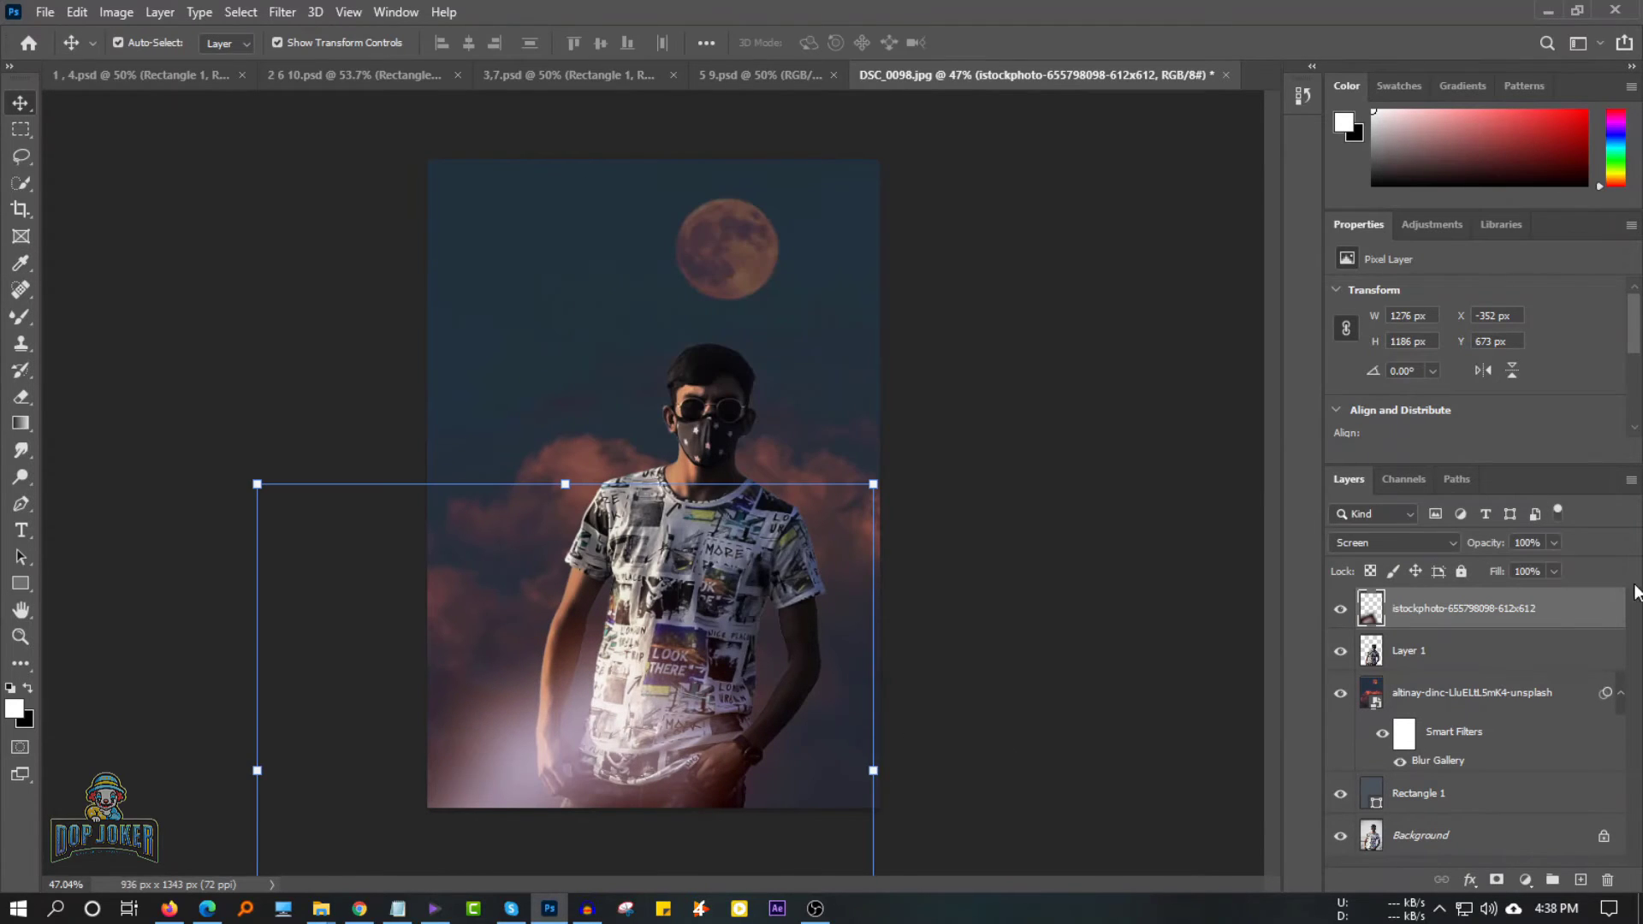
key("7")
key("7")
left_click_drag(873, 484, 898, 461)
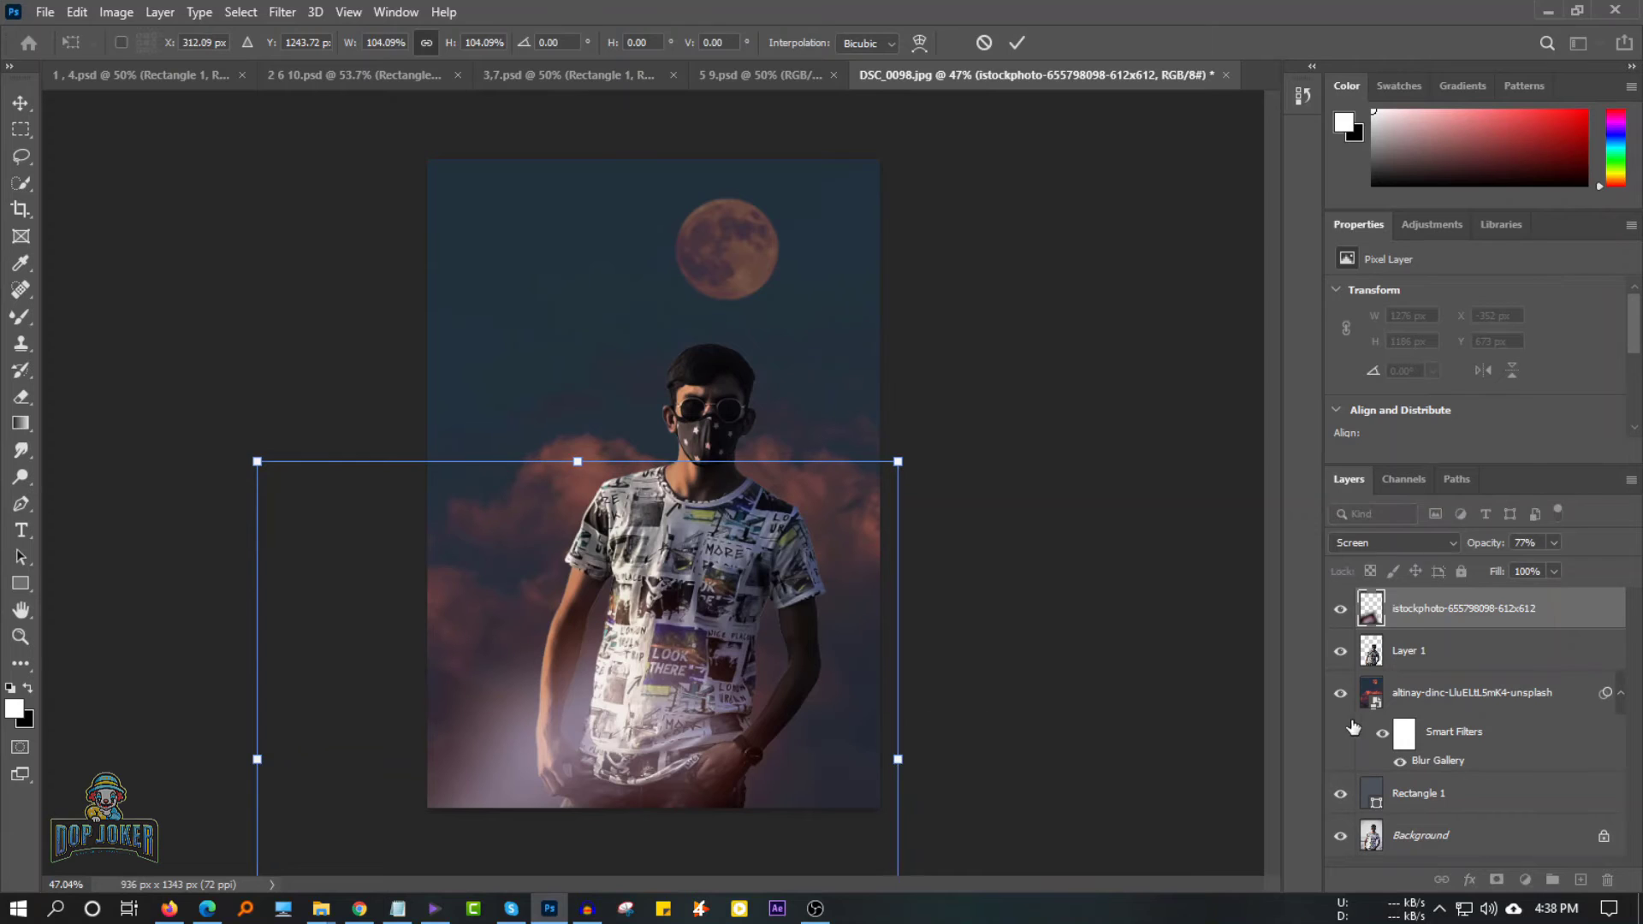
key("Return")
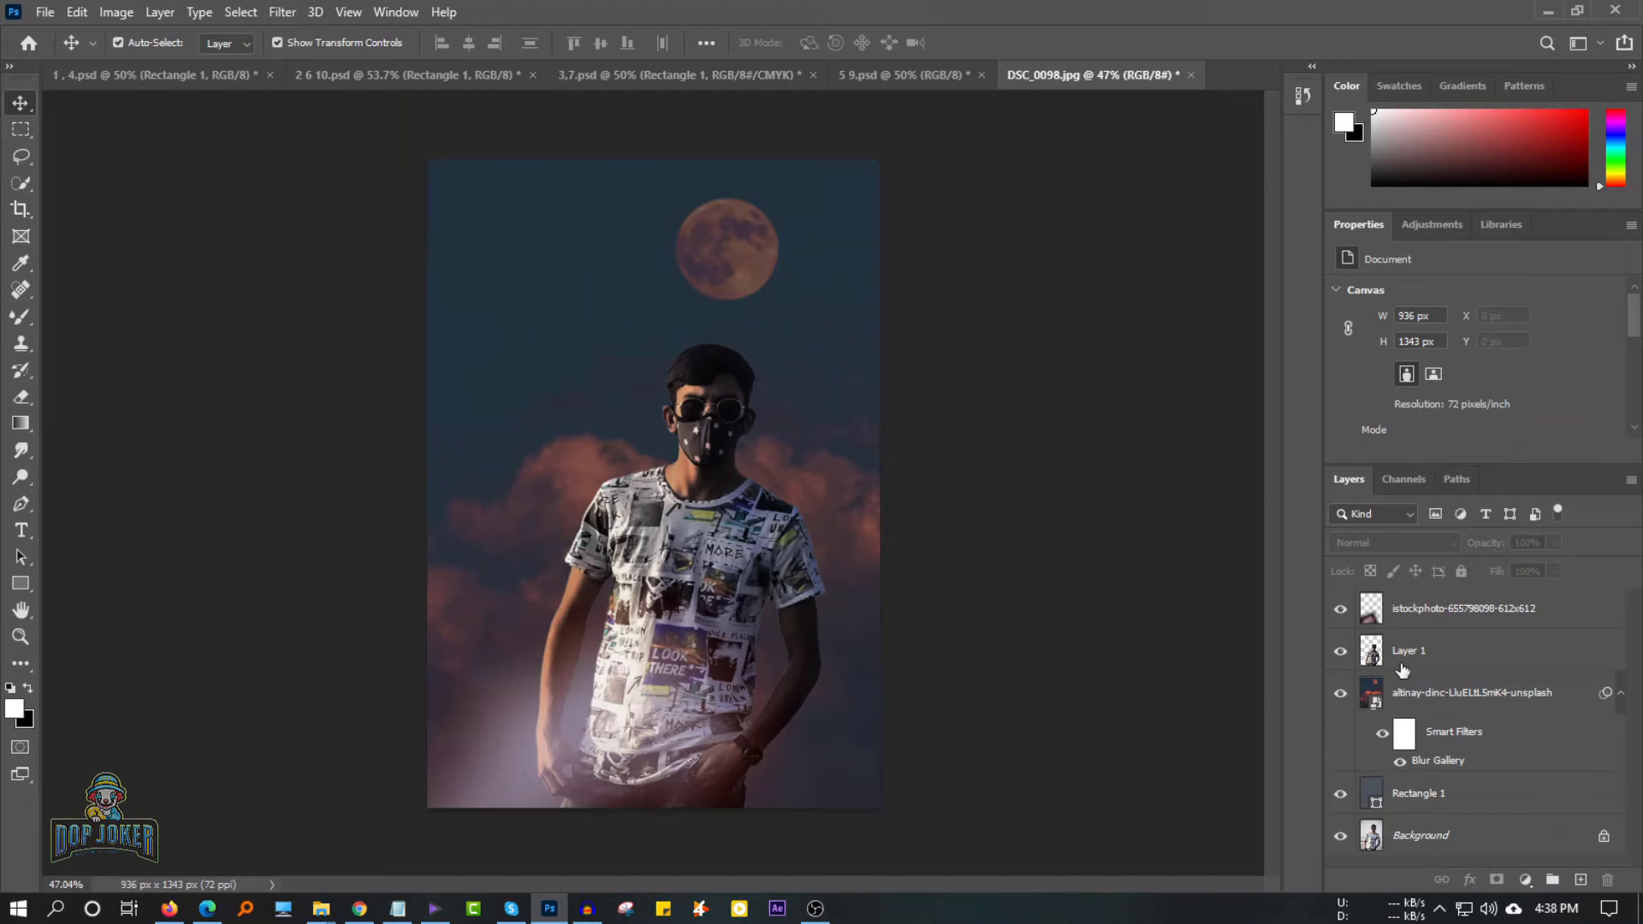
Place the Untitled-1-Recovered overlay into the picture and set its blend mode to Screen.
key("alt+Tab")
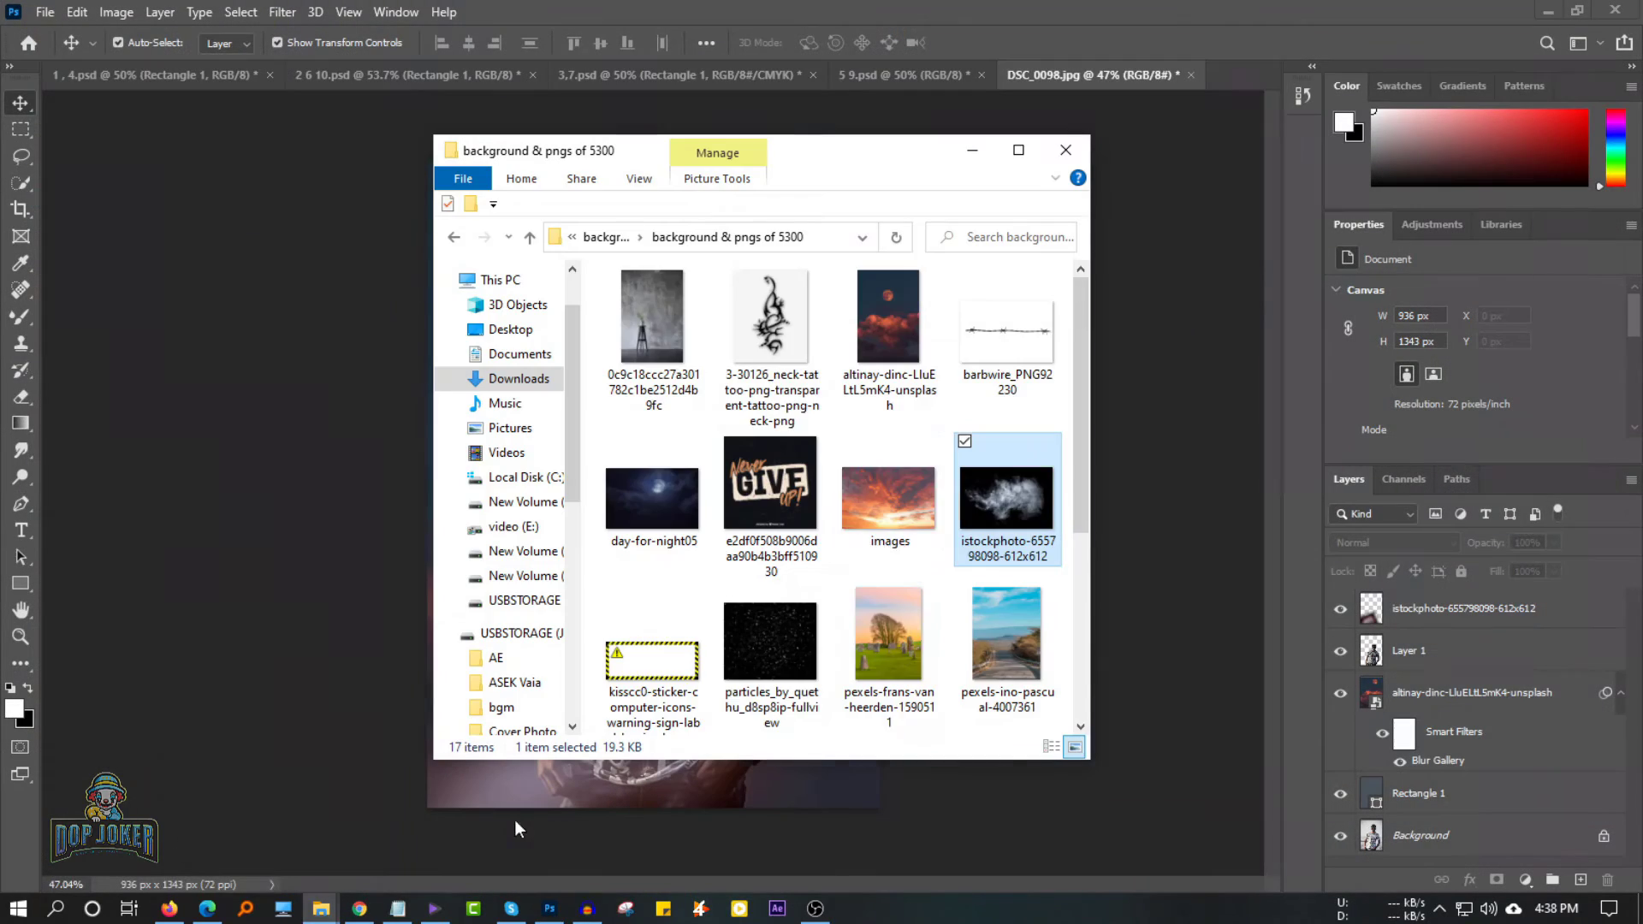
scroll(753, 599, "down", 3)
left_click_drag(631, 706, 513, 826)
left_click_drag(651, 564, 1010, 479)
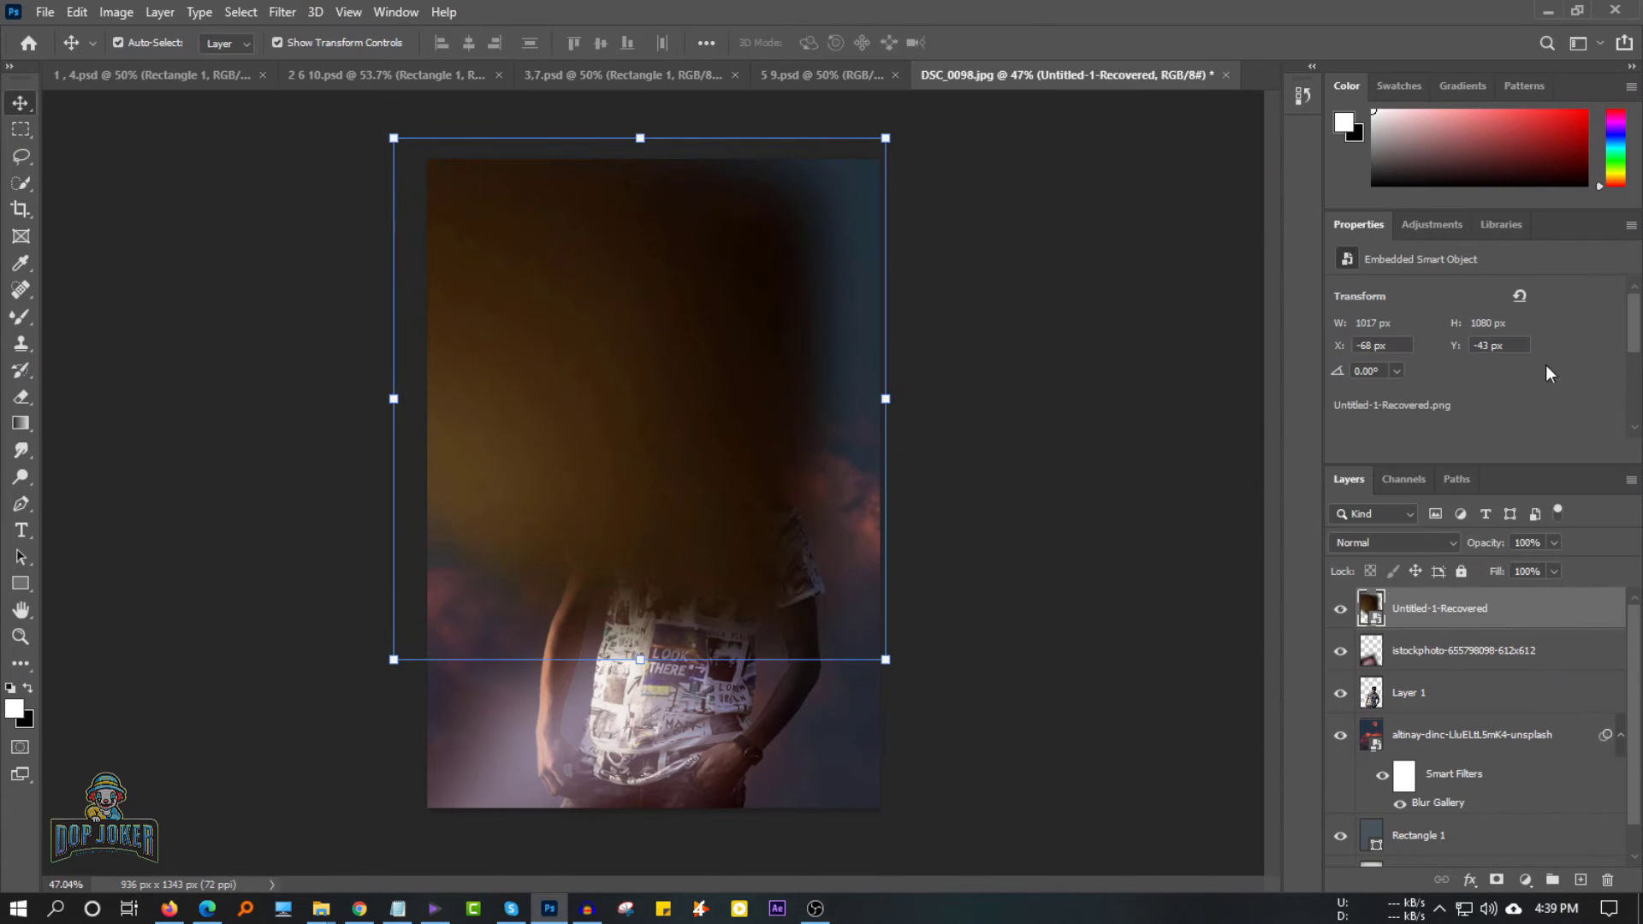
key("shift+alt+s")
Narrow the overlay to the left side of the picture and lower its opacity slightly.
key("ctrl+t")
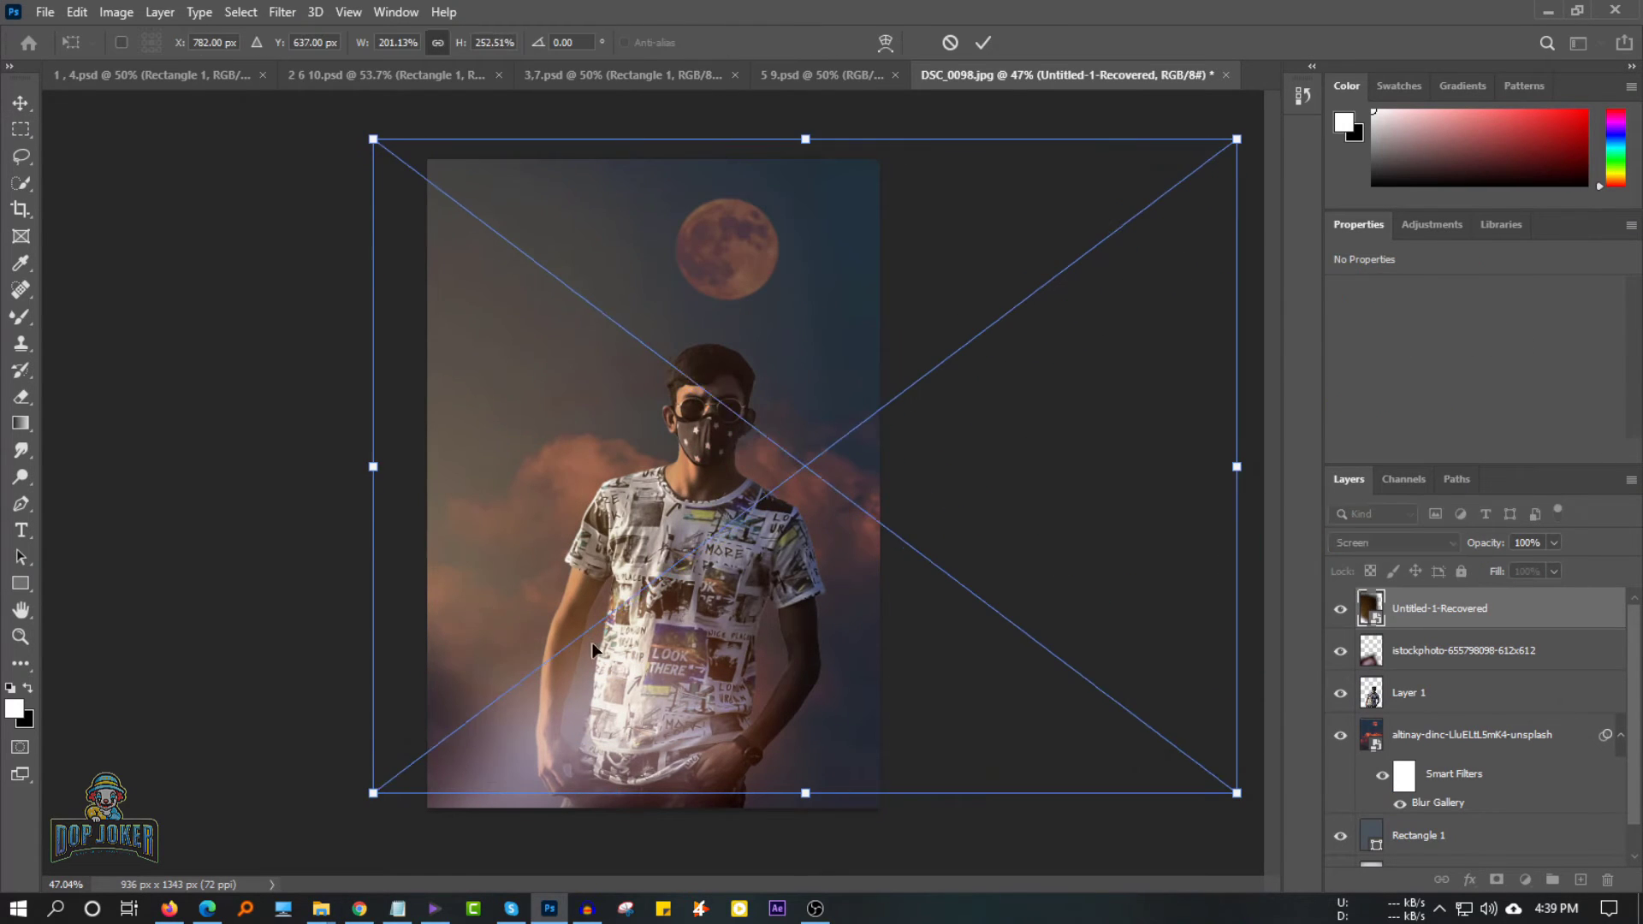
left_click_drag(1237, 466, 759, 467)
key("Return")
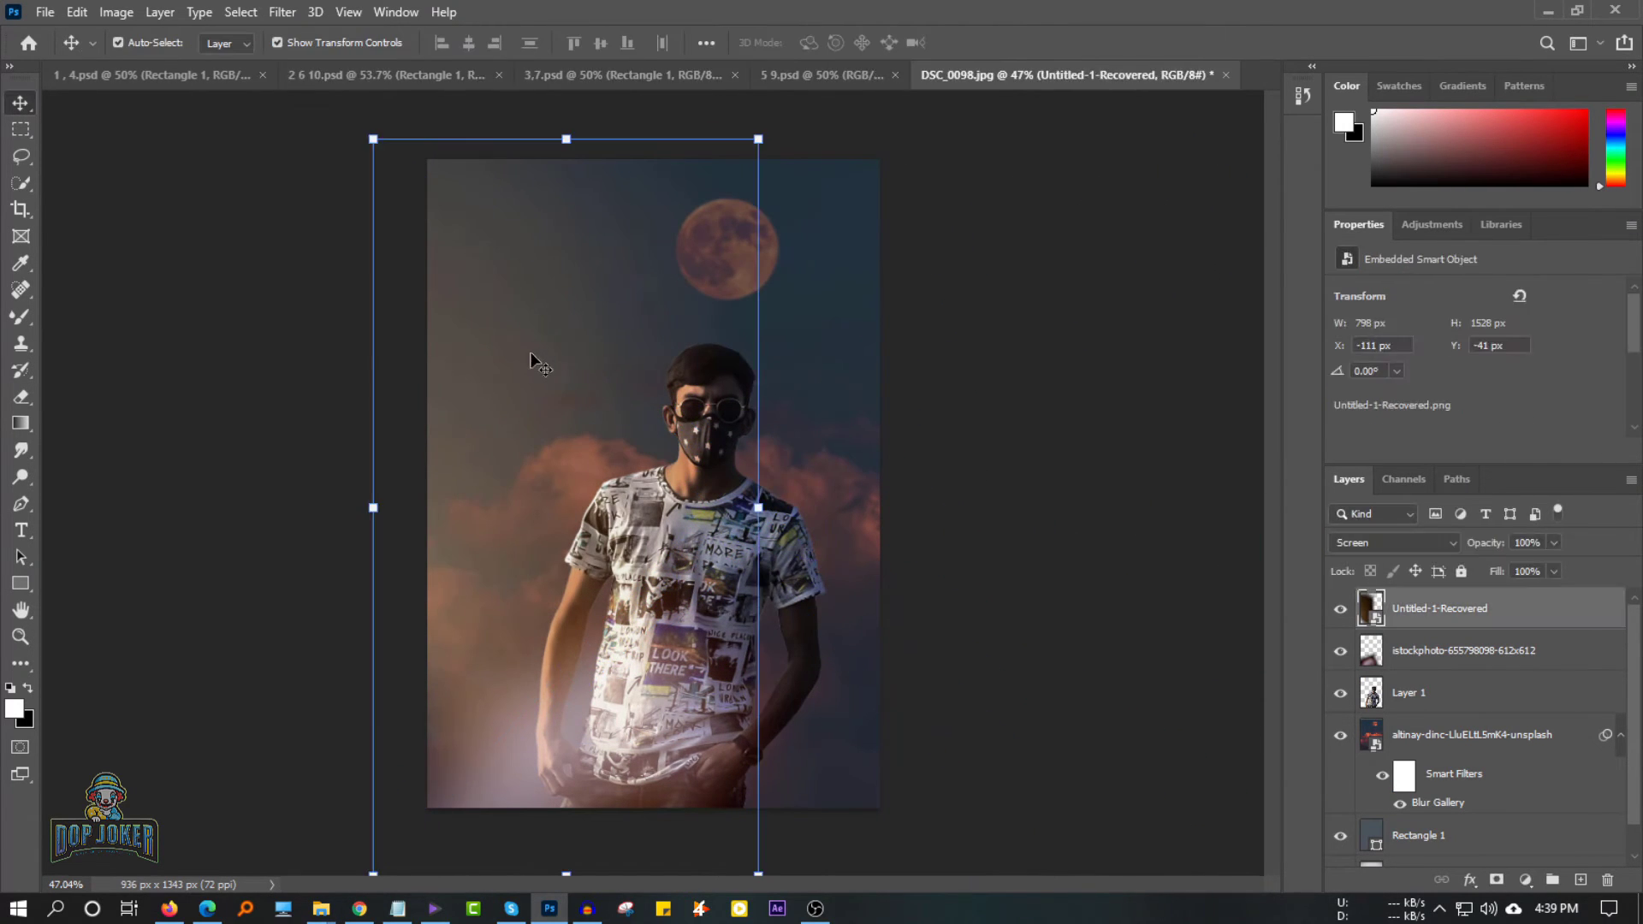
left_click_drag(1530, 570, 1532, 570)
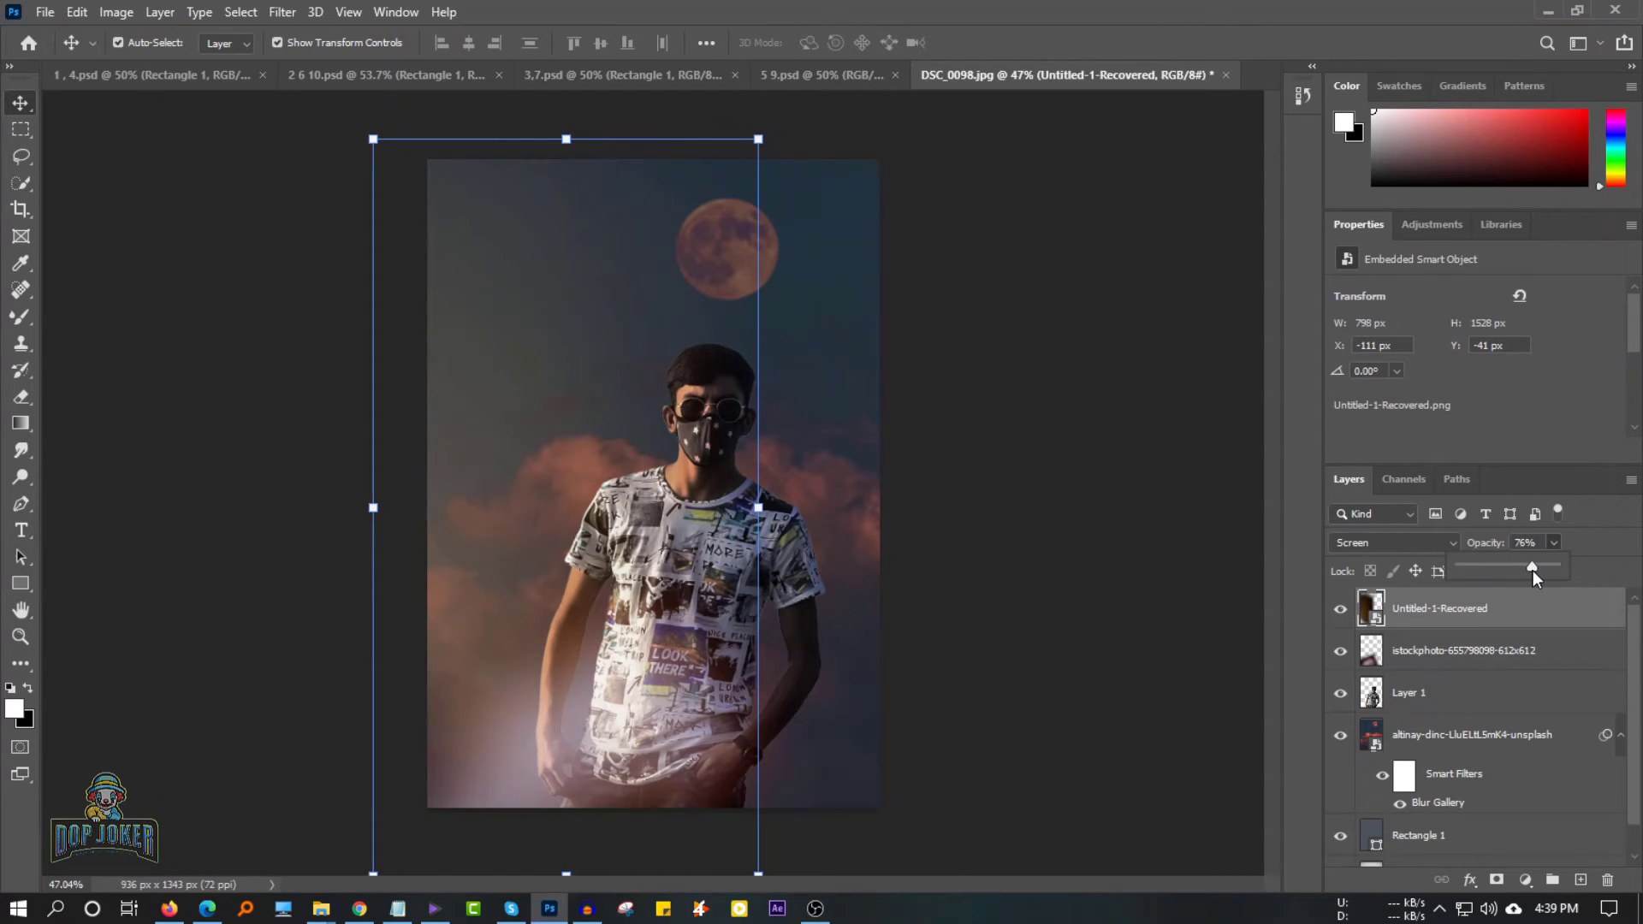
left_click(1015, 444)
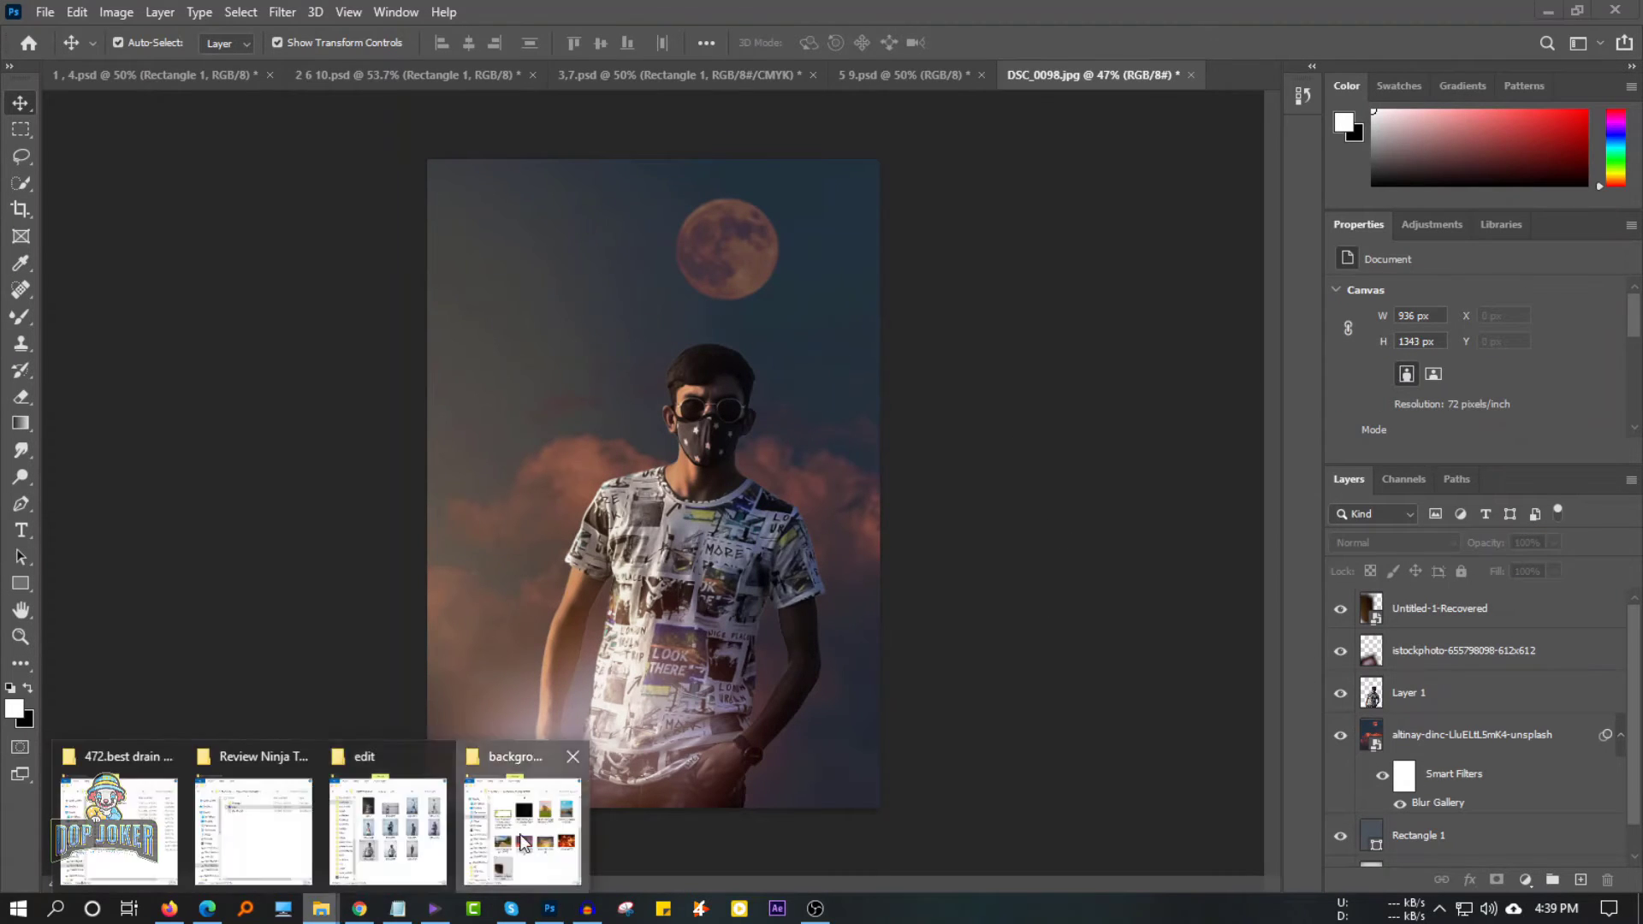
left_click_drag(320, 909, 391, 528)
Place the barbed wire across the man and add a mirrored copy so the wires cross.
key("Escape")
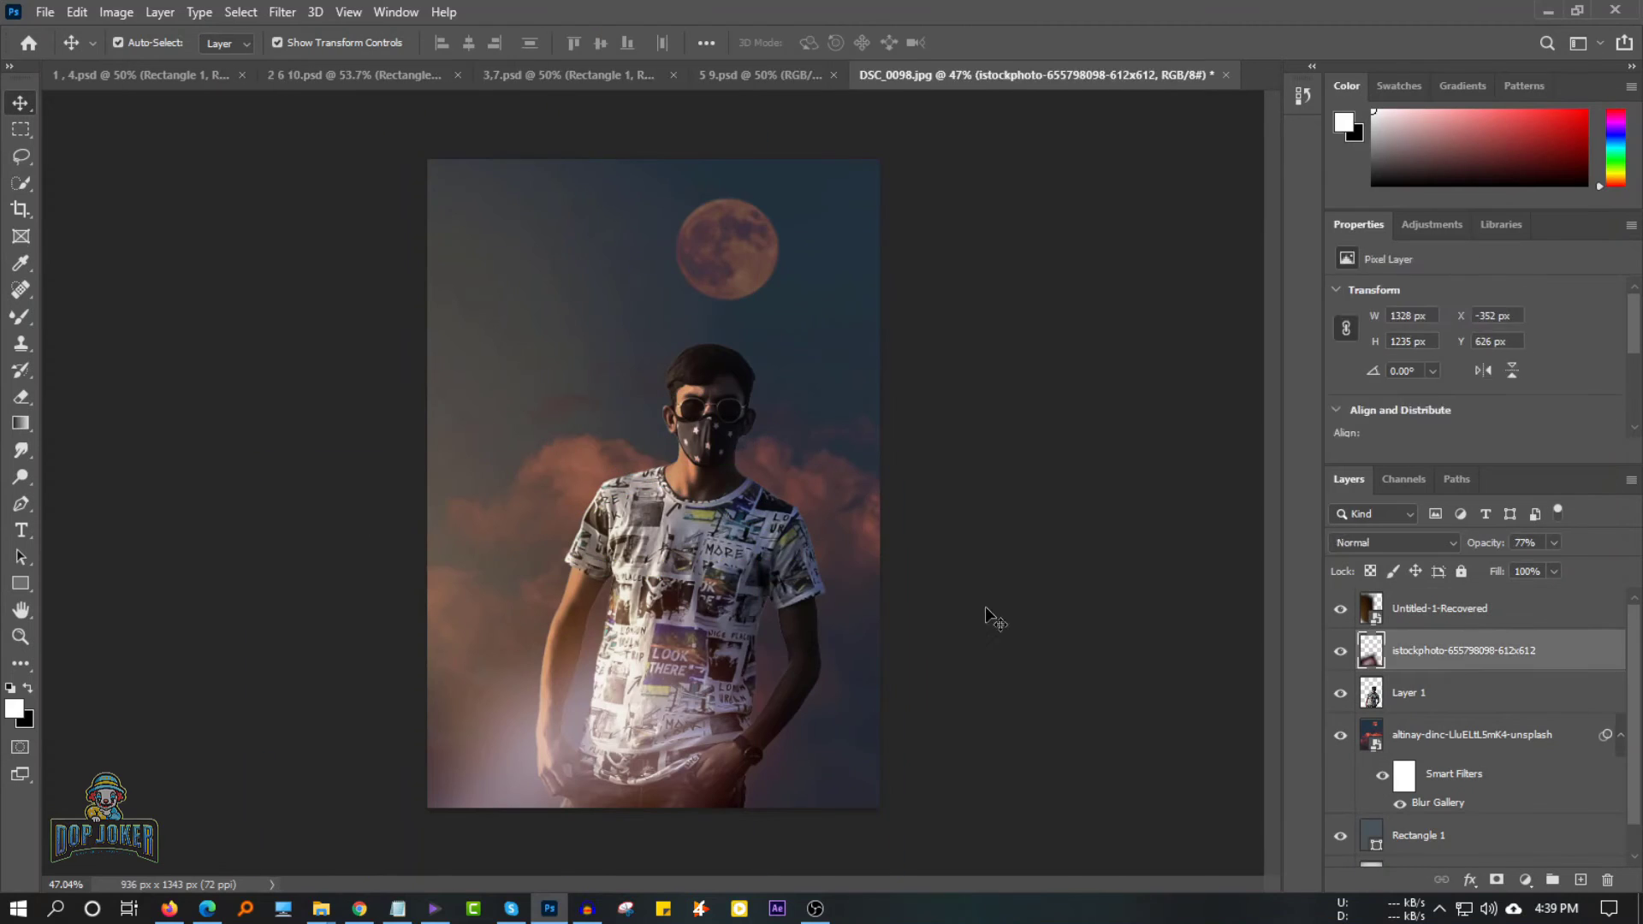
left_click(321, 909)
mouse_move(991, 293)
left_mouse_down()
mouse_move(855, 564)
mouse_move(897, 746)
left_mouse_up()
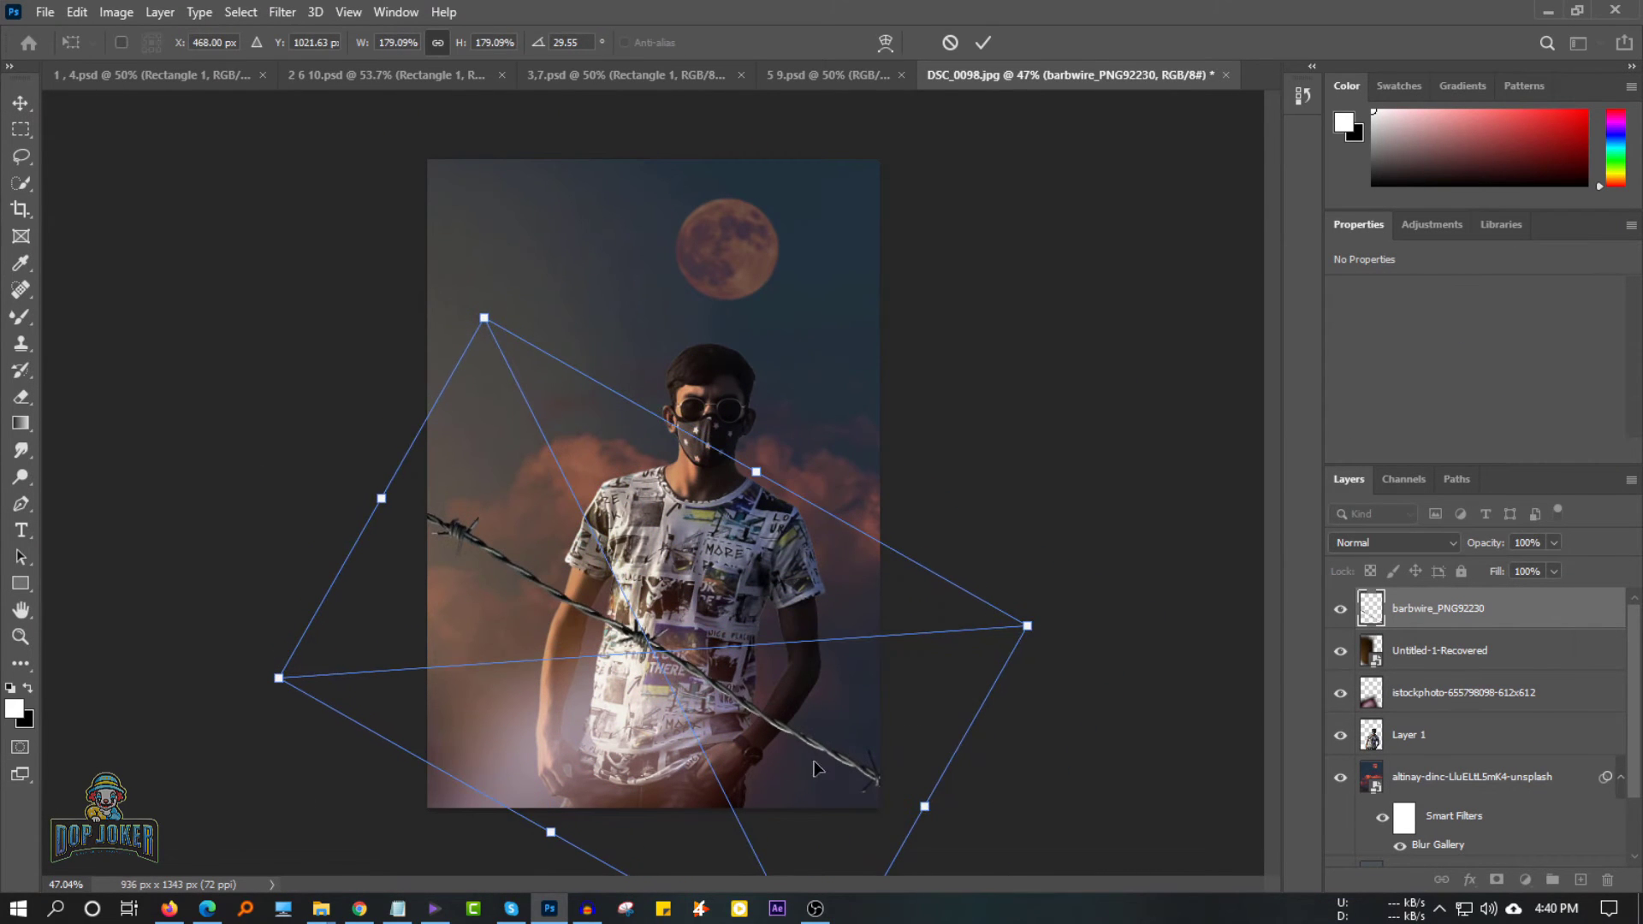
key("Return")
mouse_move(732, 700)
left_mouse_down()
mouse_move(726, 671)
mouse_move(910, 697)
left_mouse_up()
key("ctrl+j")
key("ctrl+t")
key("Return")
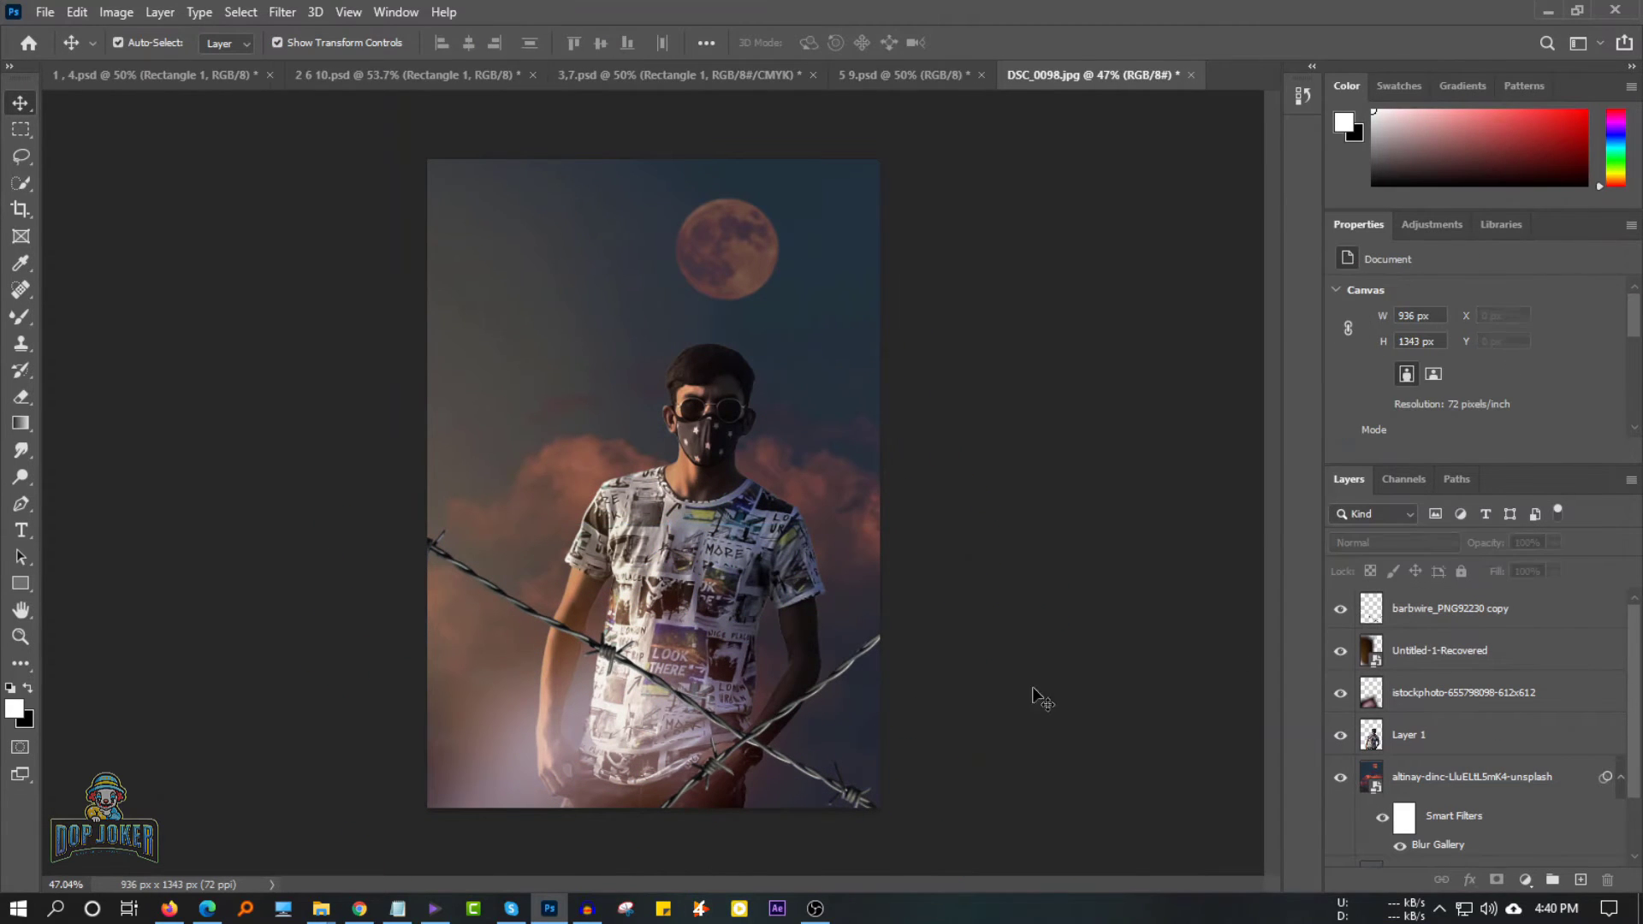
Give the barbed wire a gentle Gaussian Blur and push its shadows toward yellow.
left_click(283, 12)
left_click(591, 368)
left_click_drag(732, 479, 704, 481)
left_click(927, 201)
key("ctrl+b")
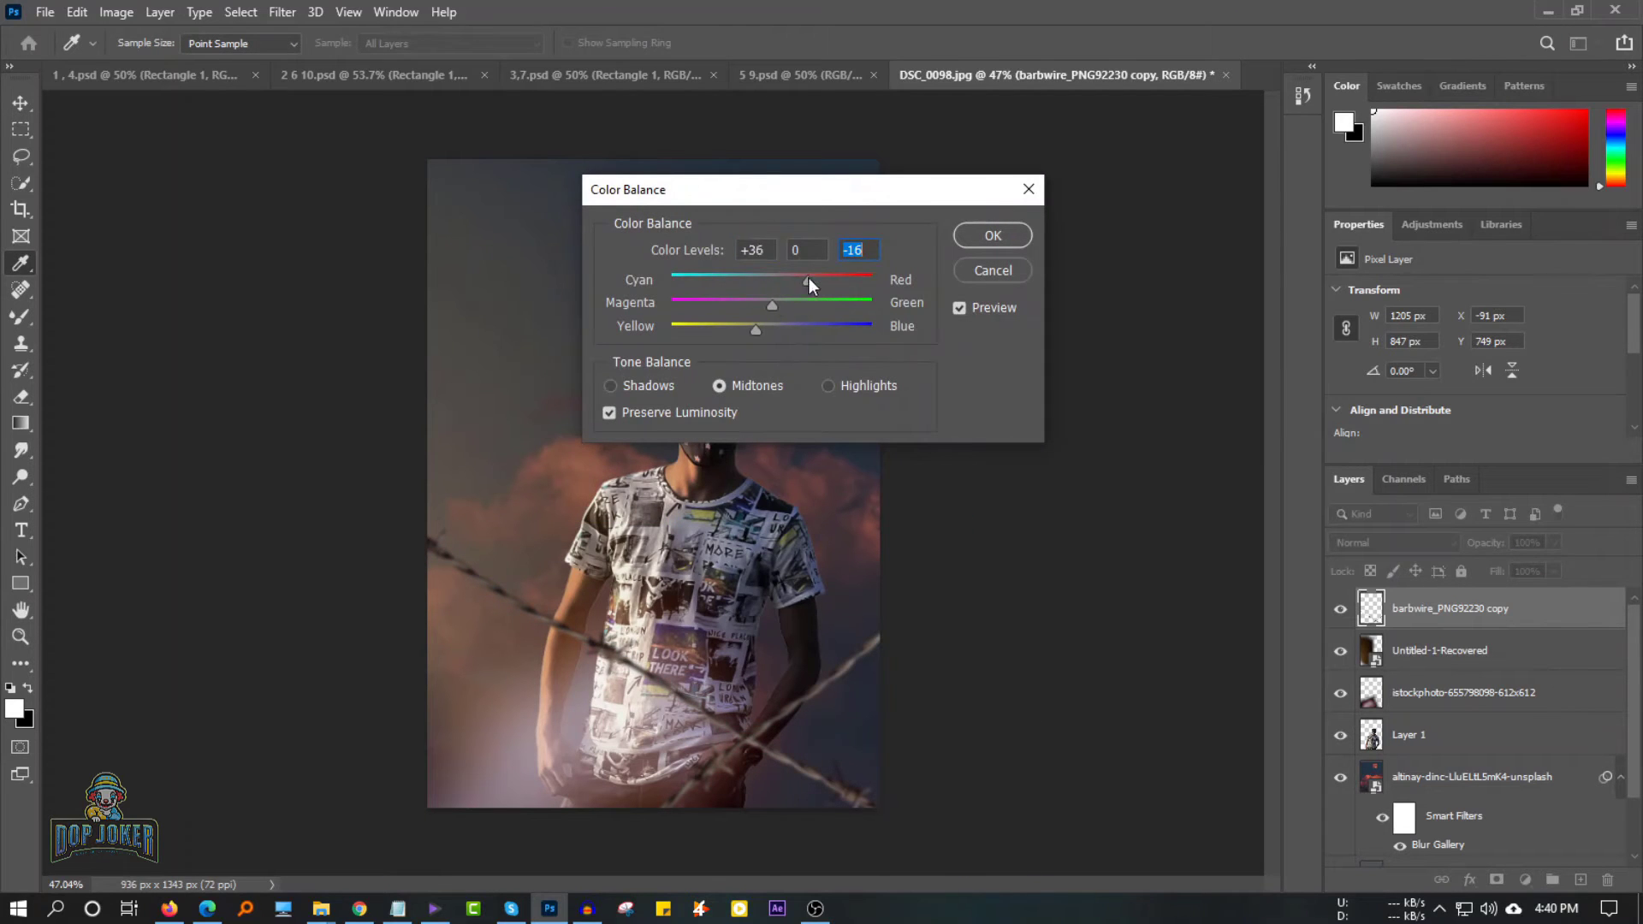
left_click(610, 385)
left_click_drag(772, 330, 758, 331)
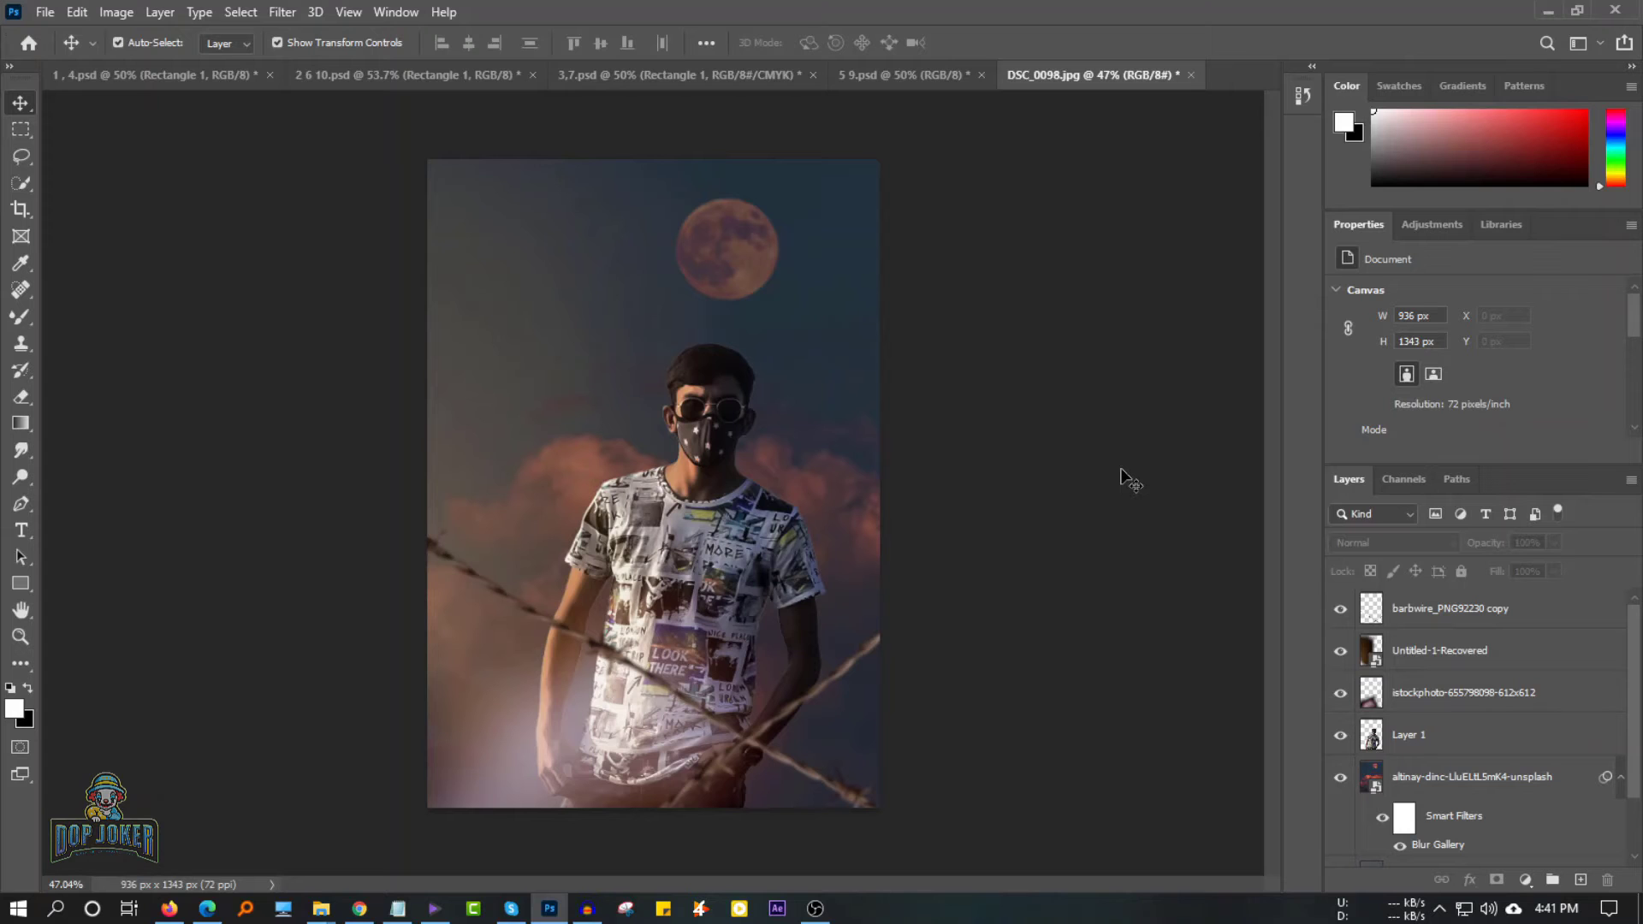
Place the particles image enlarged below Layer 1, Screen-blended, and begin erasing over the moon.
left_click(692, 360)
left_click_drag(548, 428, 1157, 616)
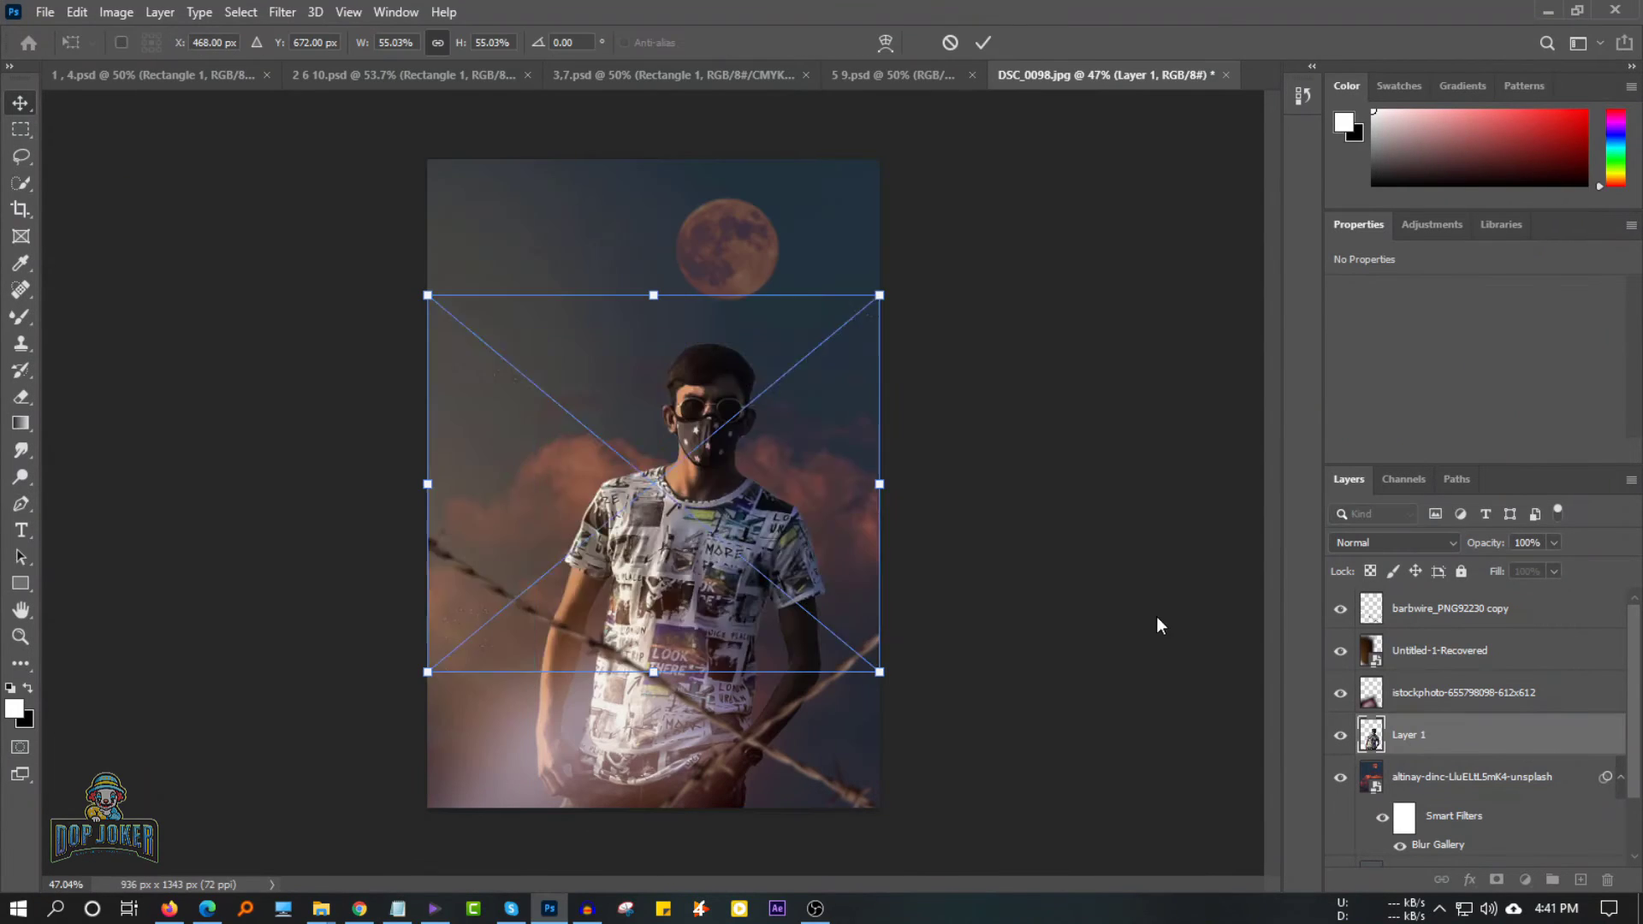
left_click_drag(880, 483, 1082, 481)
key("Return")
key("ctrl+bracketleft")
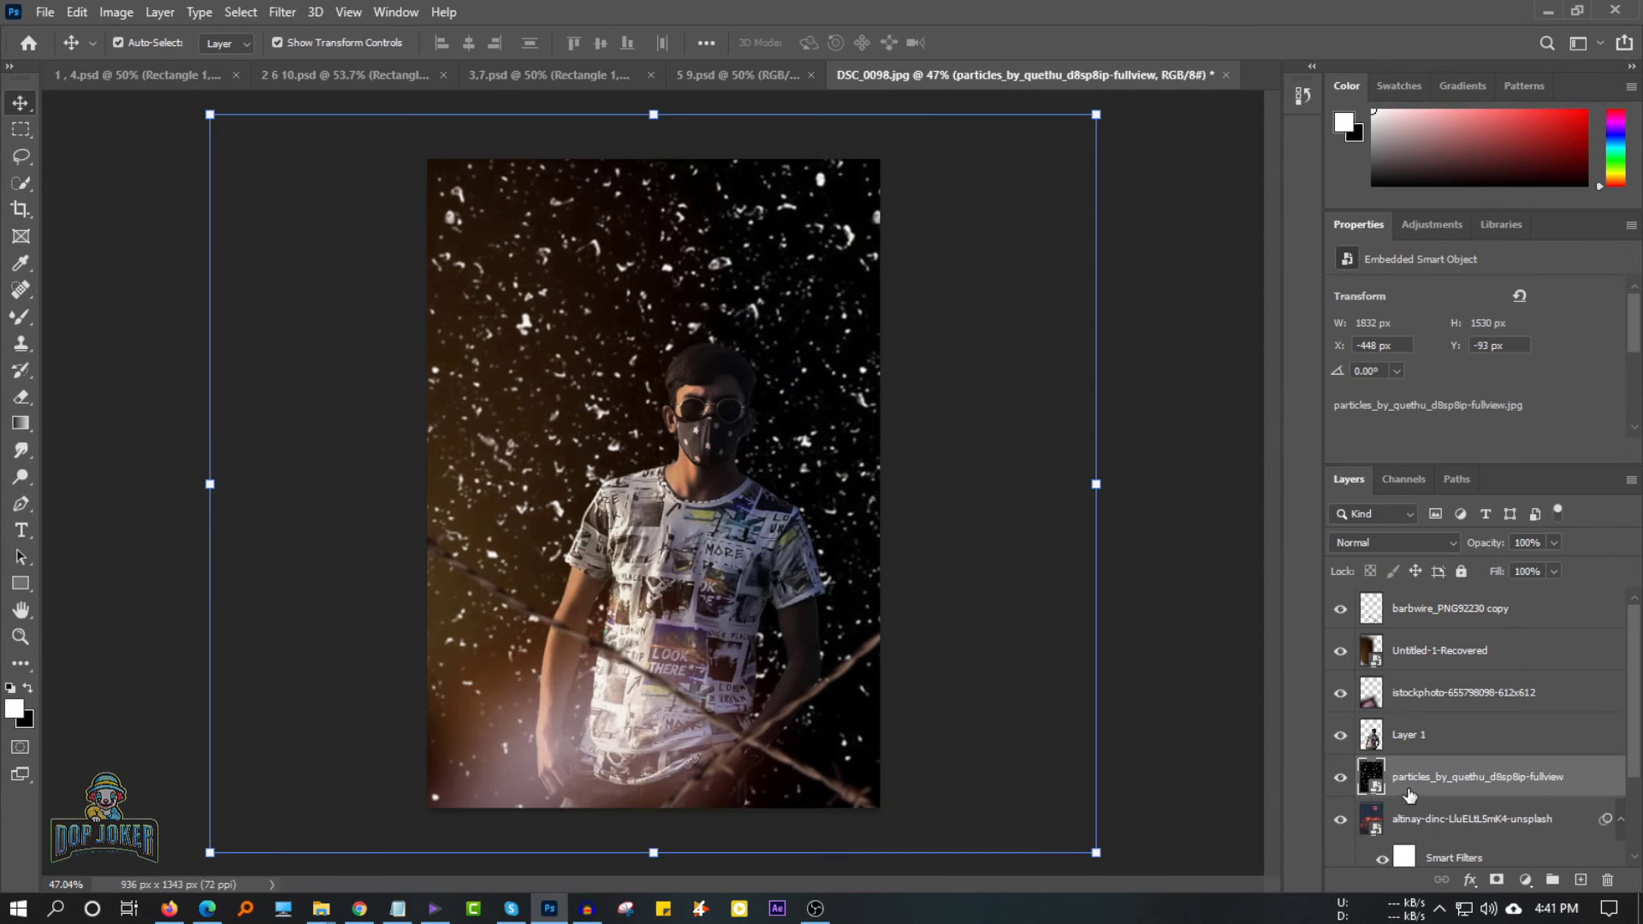
left_click(1230, 630)
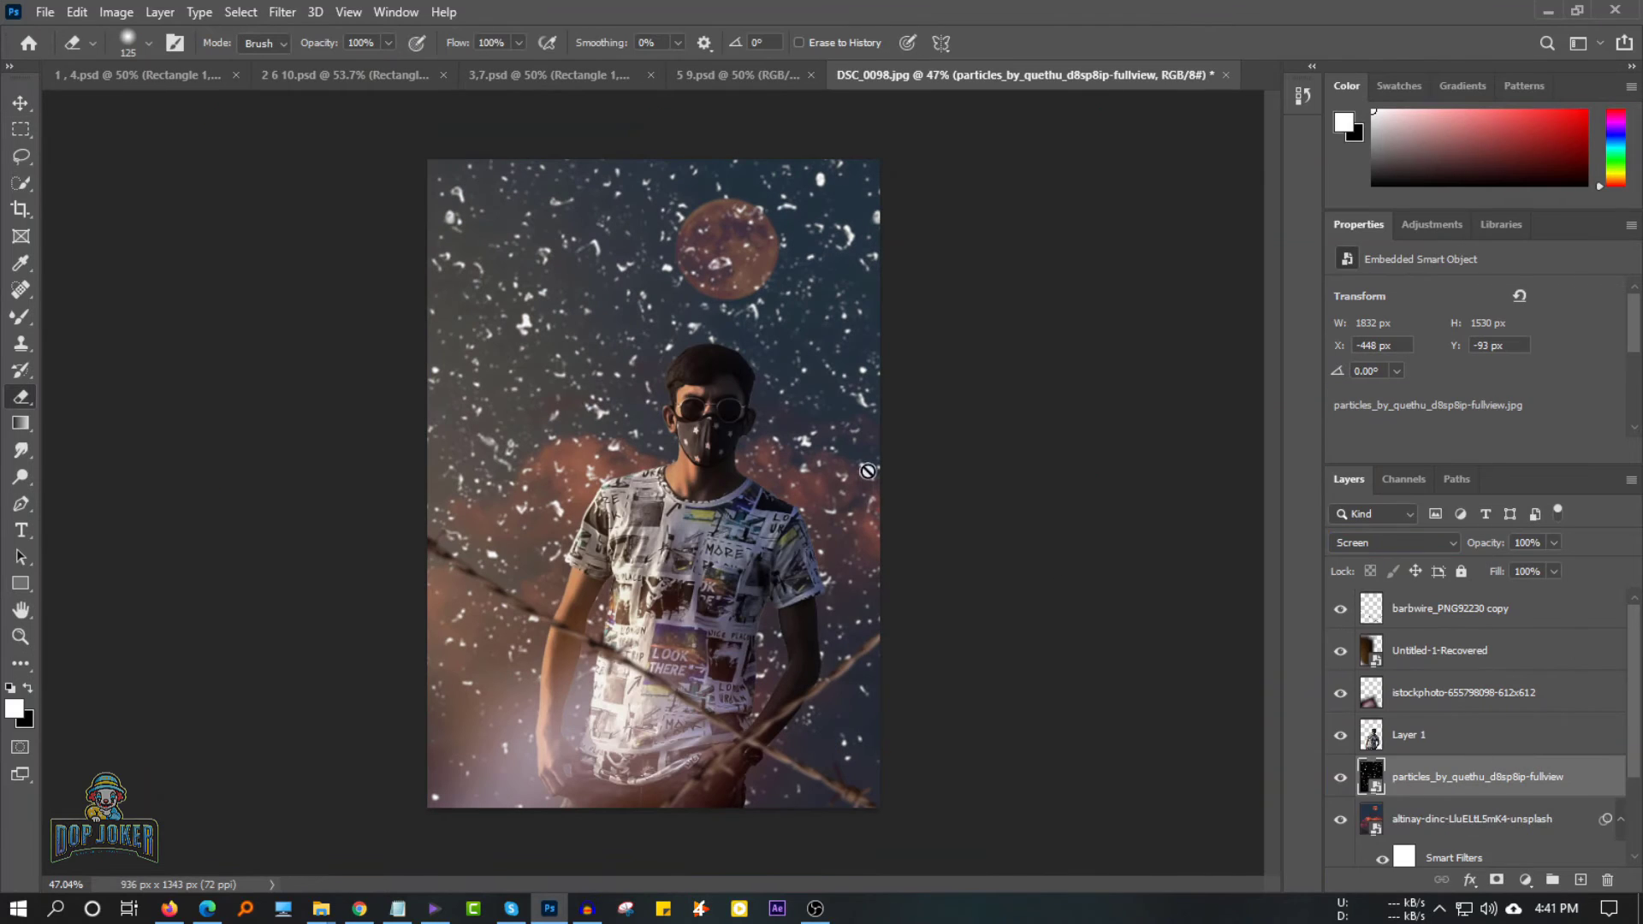
mouse_move(770, 257)
left_mouse_down()
mouse_move(710, 248)
mouse_move(826, 193)
left_mouse_up()
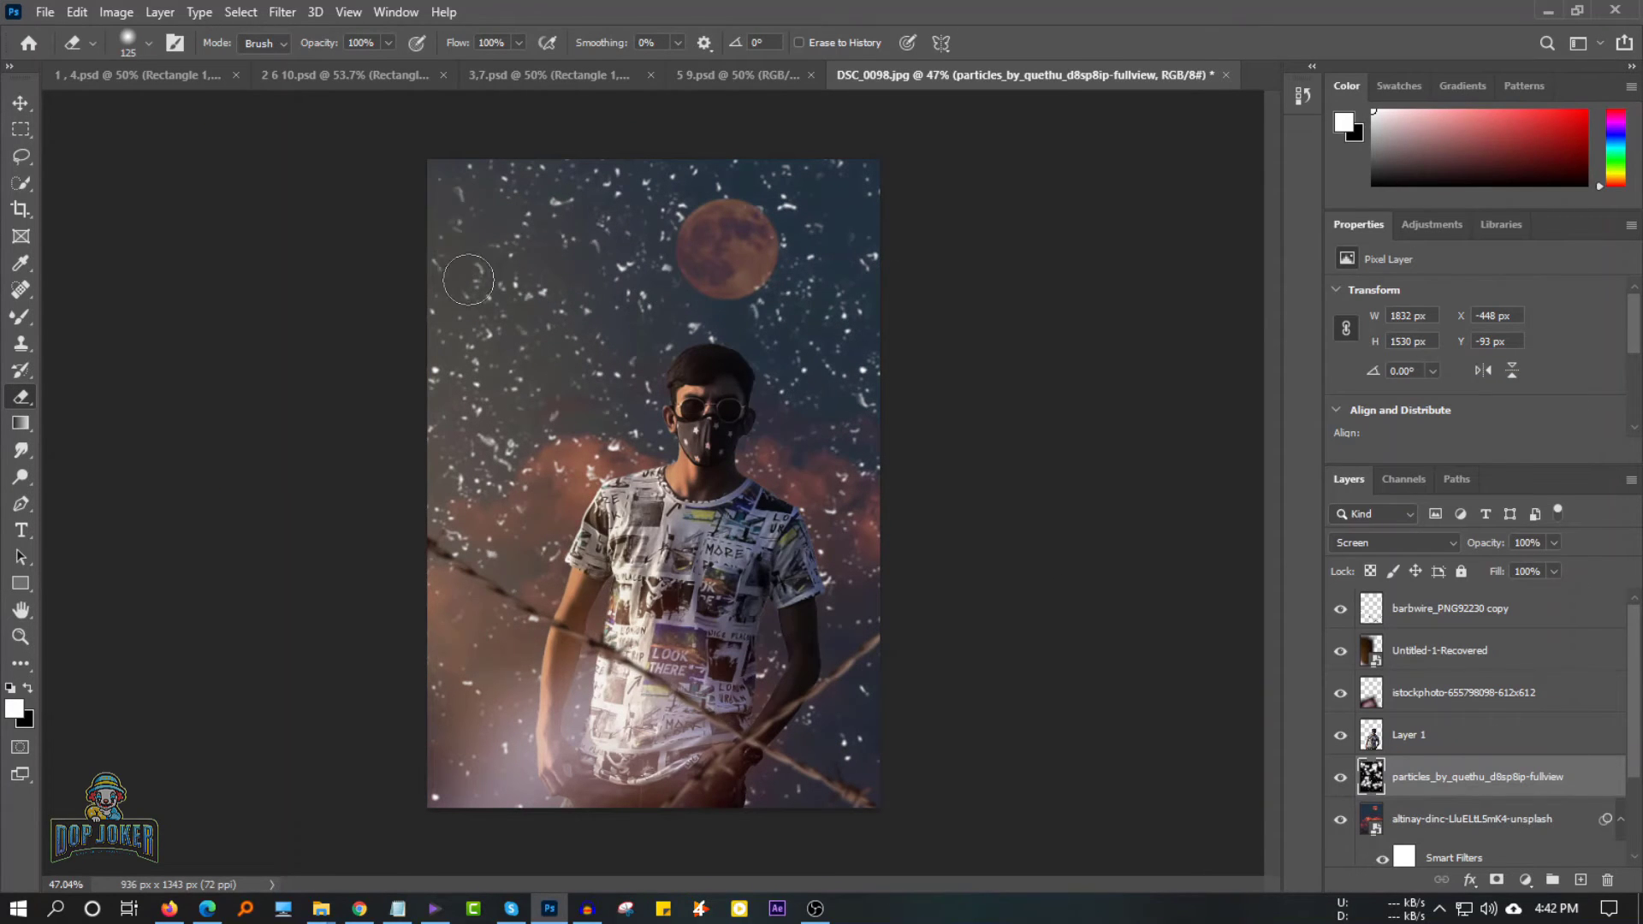
Erase particles in the upper-left sky, the lower right and near the left arm.
left_click_drag(468, 280, 681, 324)
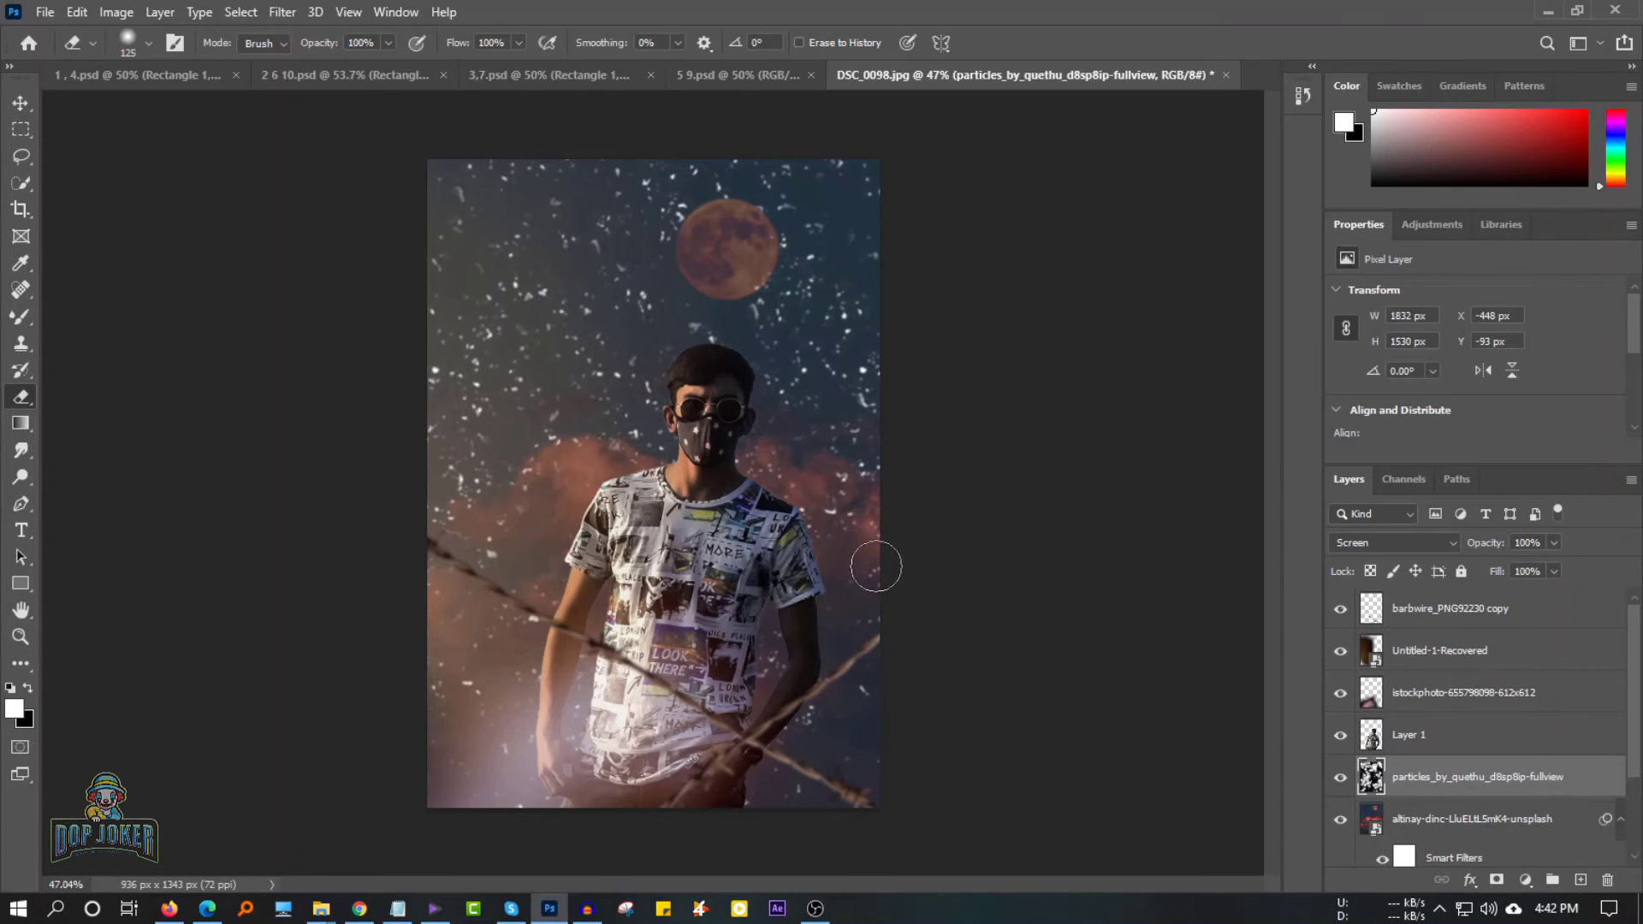
left_click_drag(881, 561, 864, 680)
left_click_drag(524, 825, 575, 703)
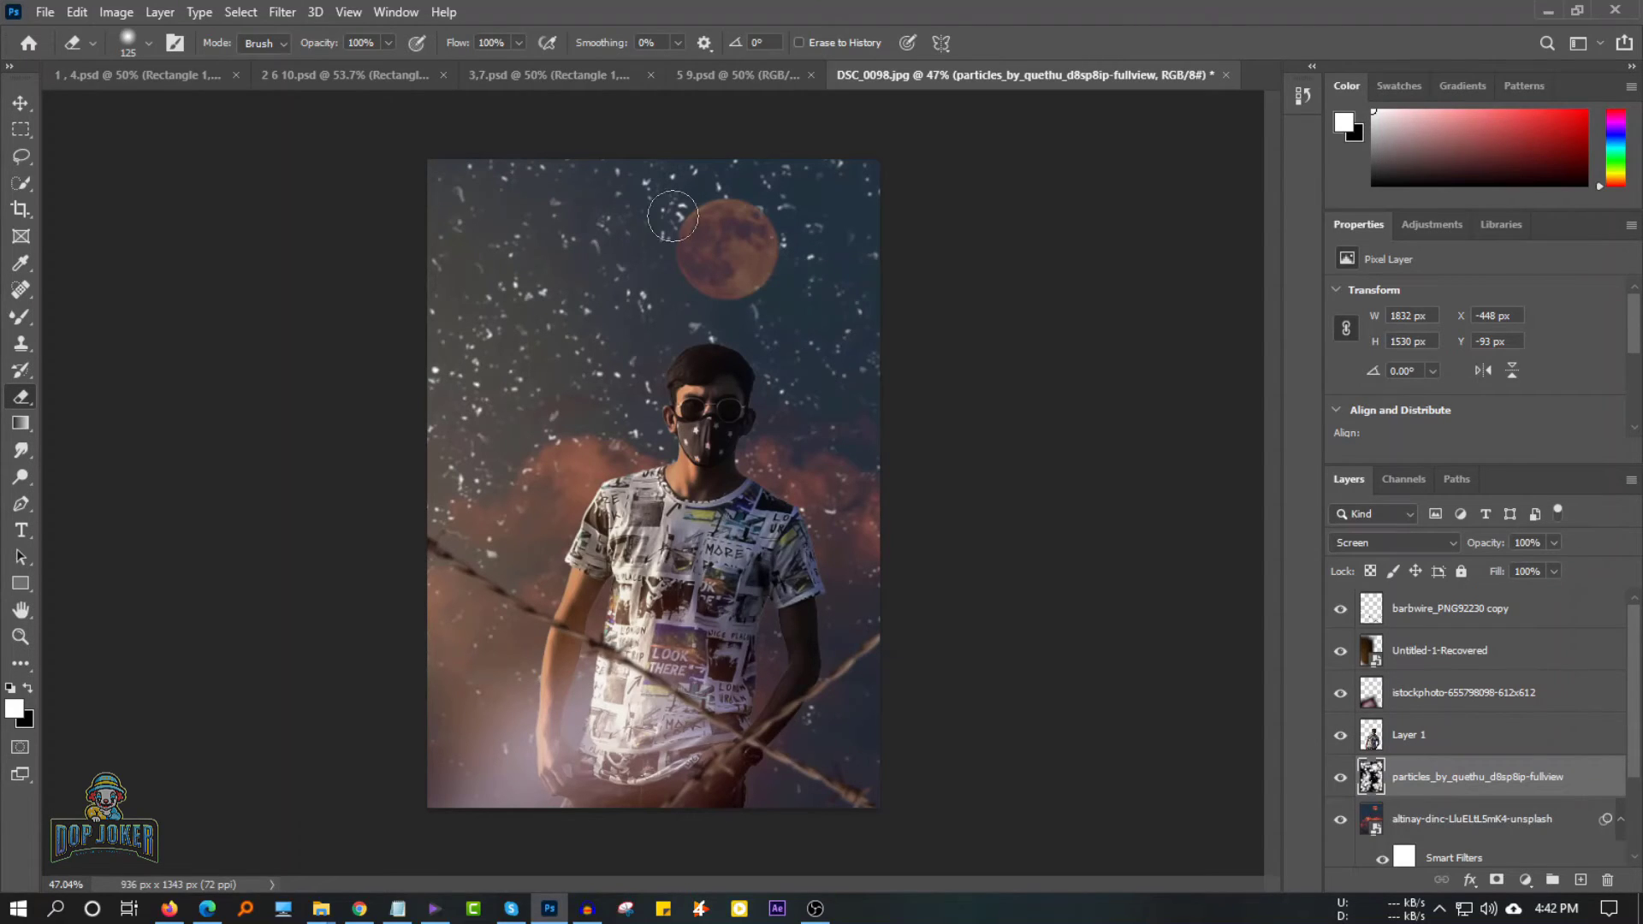
key("Return")
key("v")
Soften the particles with a small Gaussian Blur and set their opacity to 84%.
left_click(282, 12)
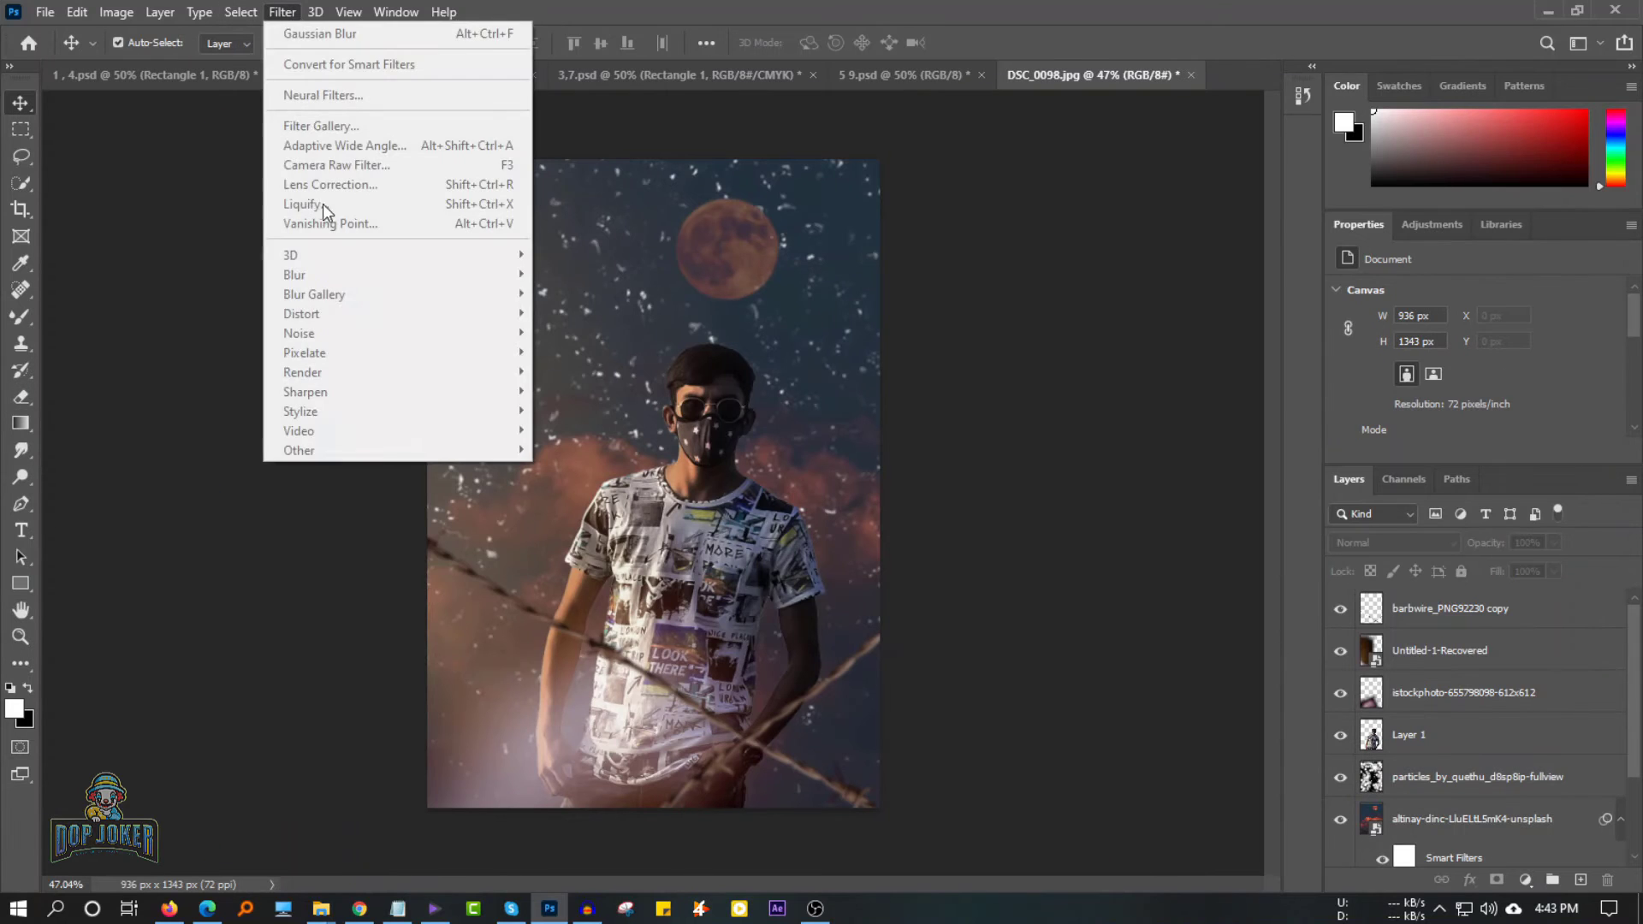
left_click(241, 12)
left_click(605, 363)
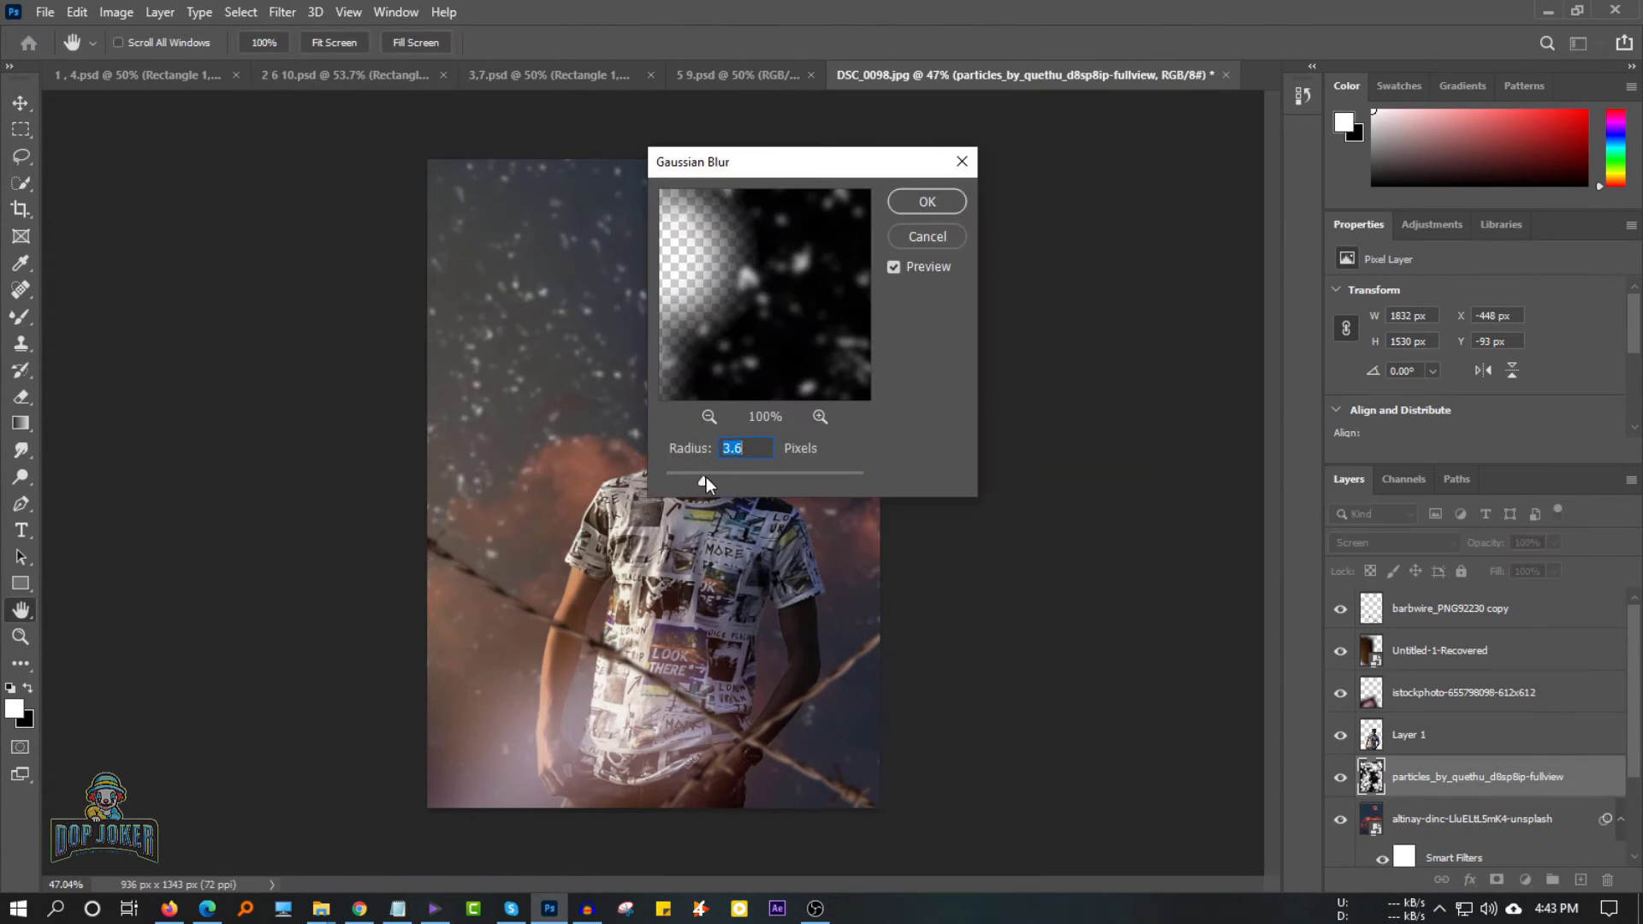
left_click_drag(706, 476, 695, 481)
key("Return")
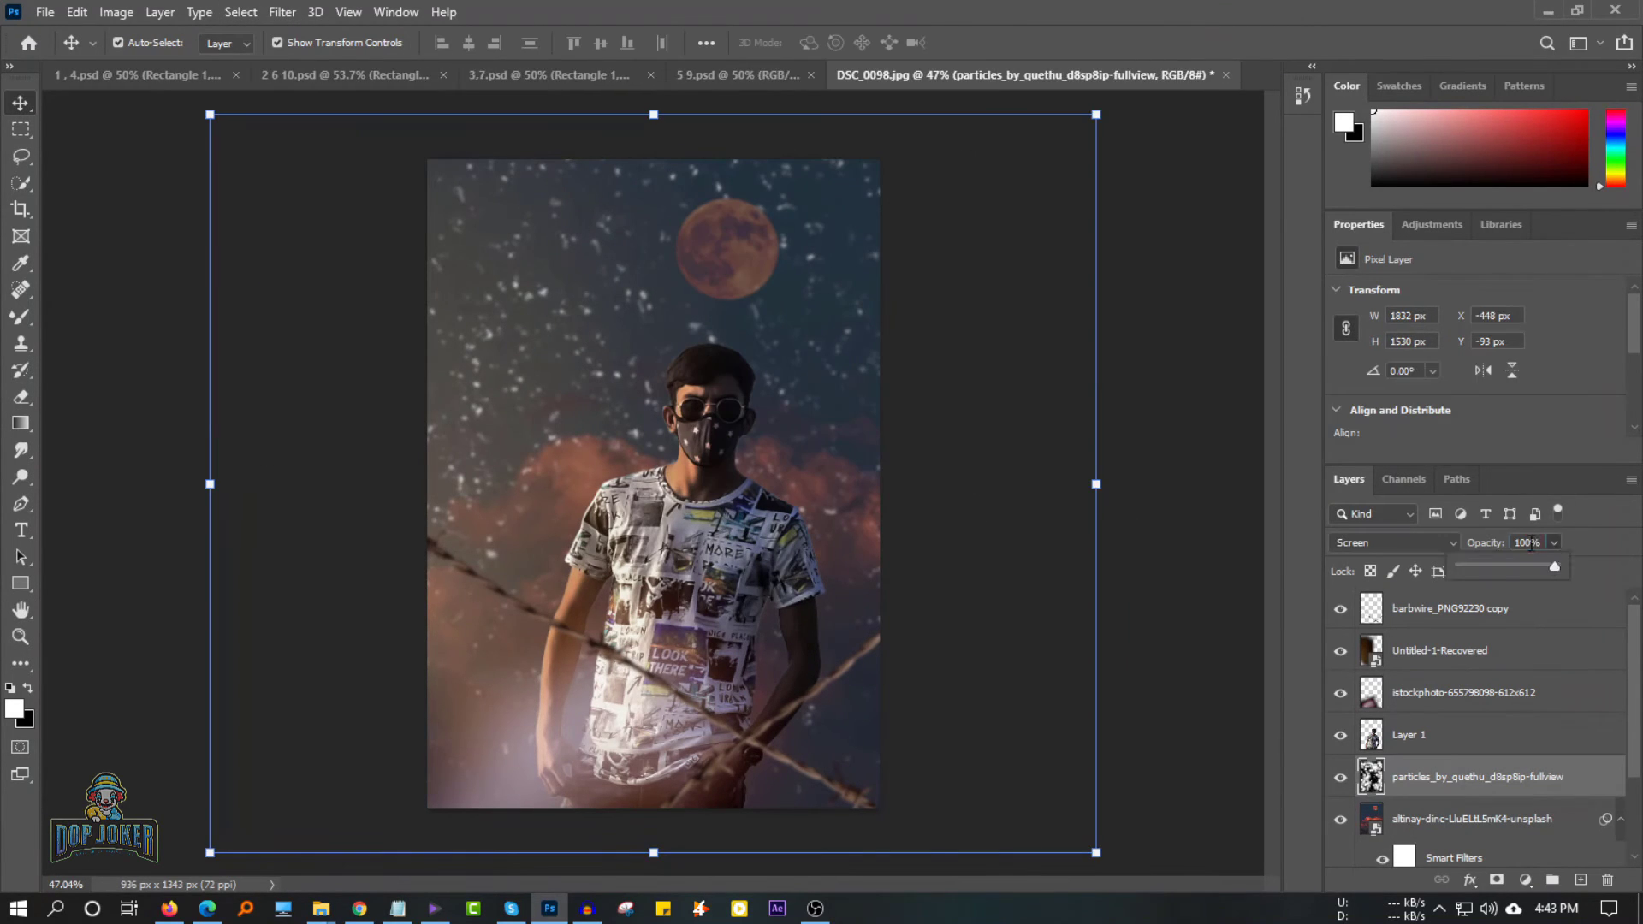
left_click(1525, 542)
type("84")
key("Return")
left_click(1161, 611)
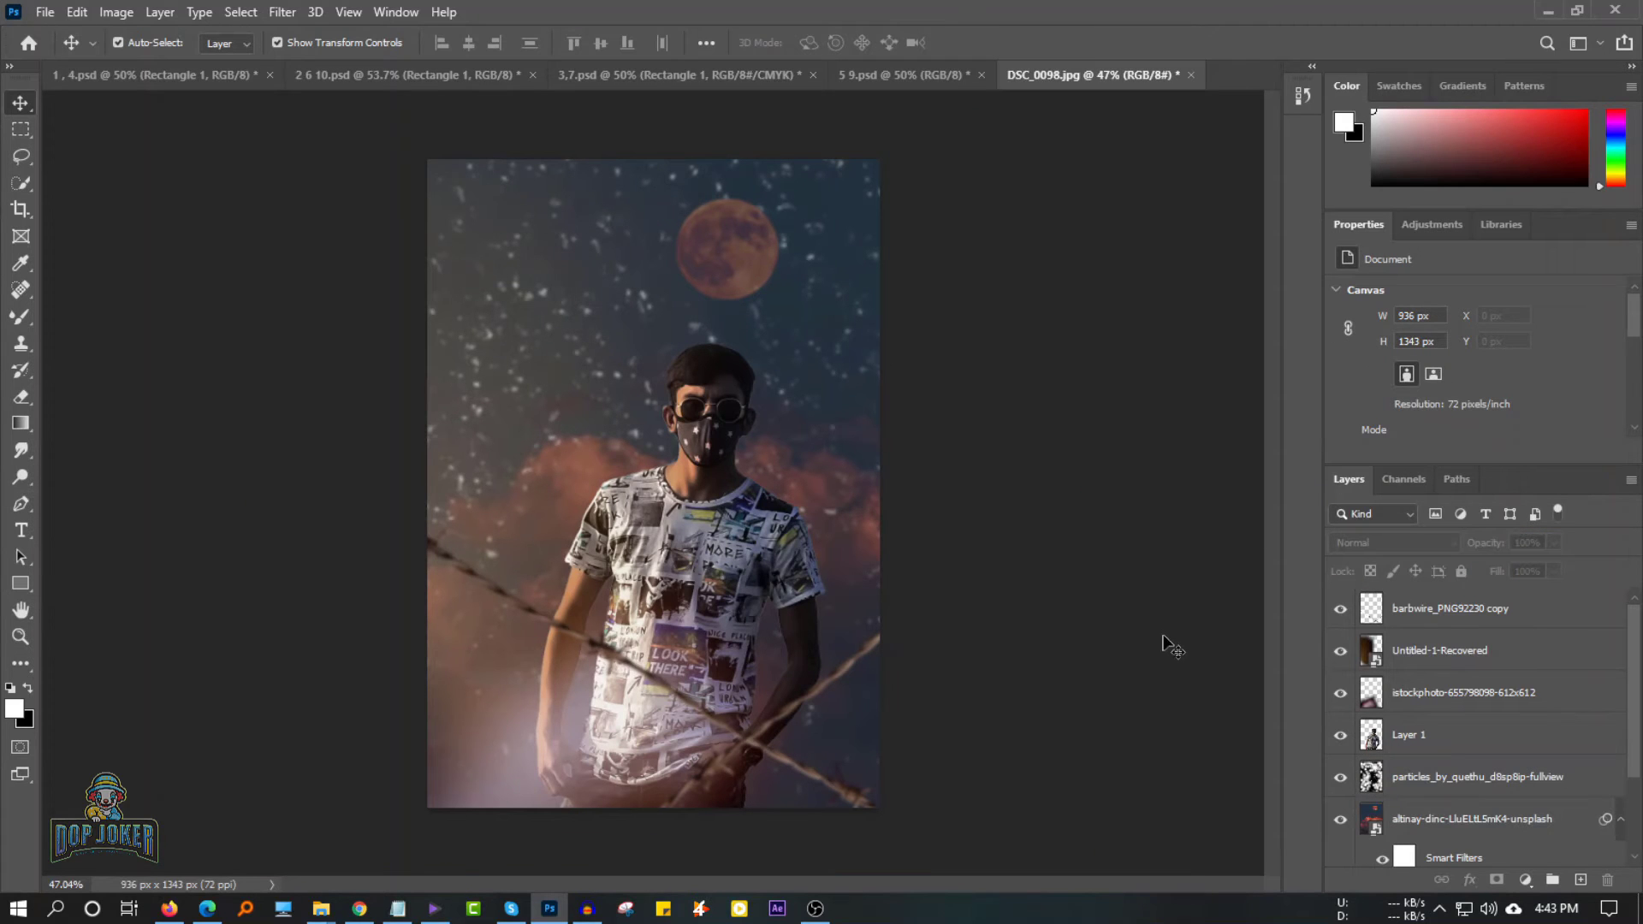
Place the warning sticker, rasterize its layer, and delete a selected part of it.
left_click(321, 908)
left_click_drag(660, 752, 657, 483)
mouse_move(763, 506)
left_mouse_down()
mouse_move(1110, 747)
mouse_move(762, 526)
left_mouse_up()
right_click(1489, 607)
left_click(1369, 378)
key("m")
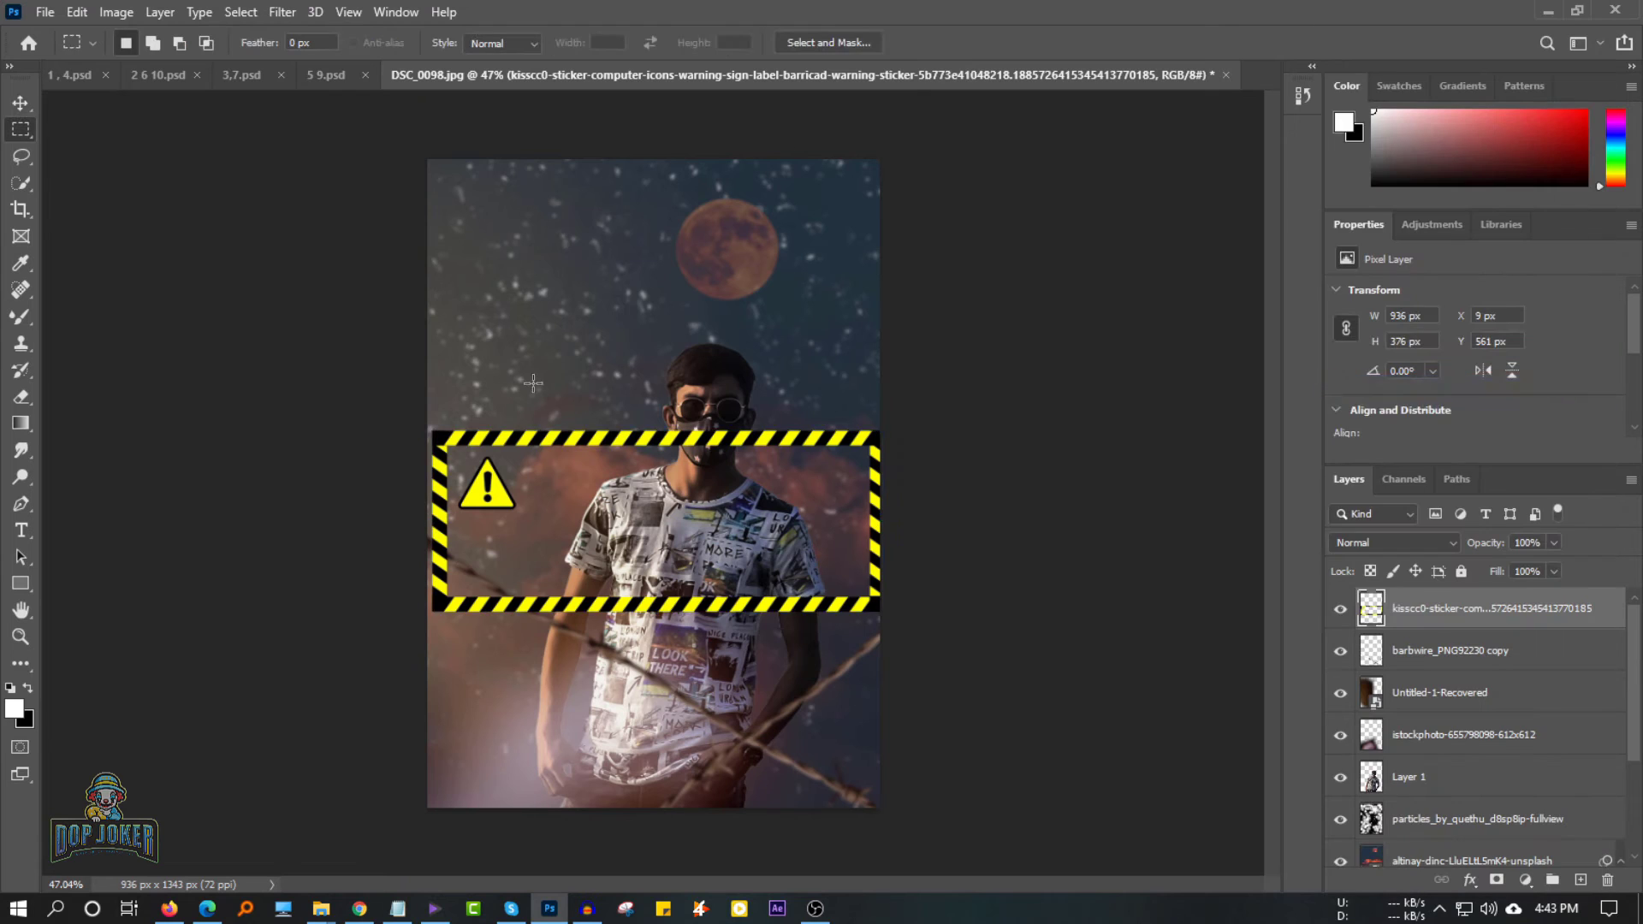
left_click_drag(534, 383, 907, 650)
key("Delete")
Clear the leftover stripes beside the triangle and move it to the lower-right corner.
key("v")
left_click_drag(440, 522, 822, 509)
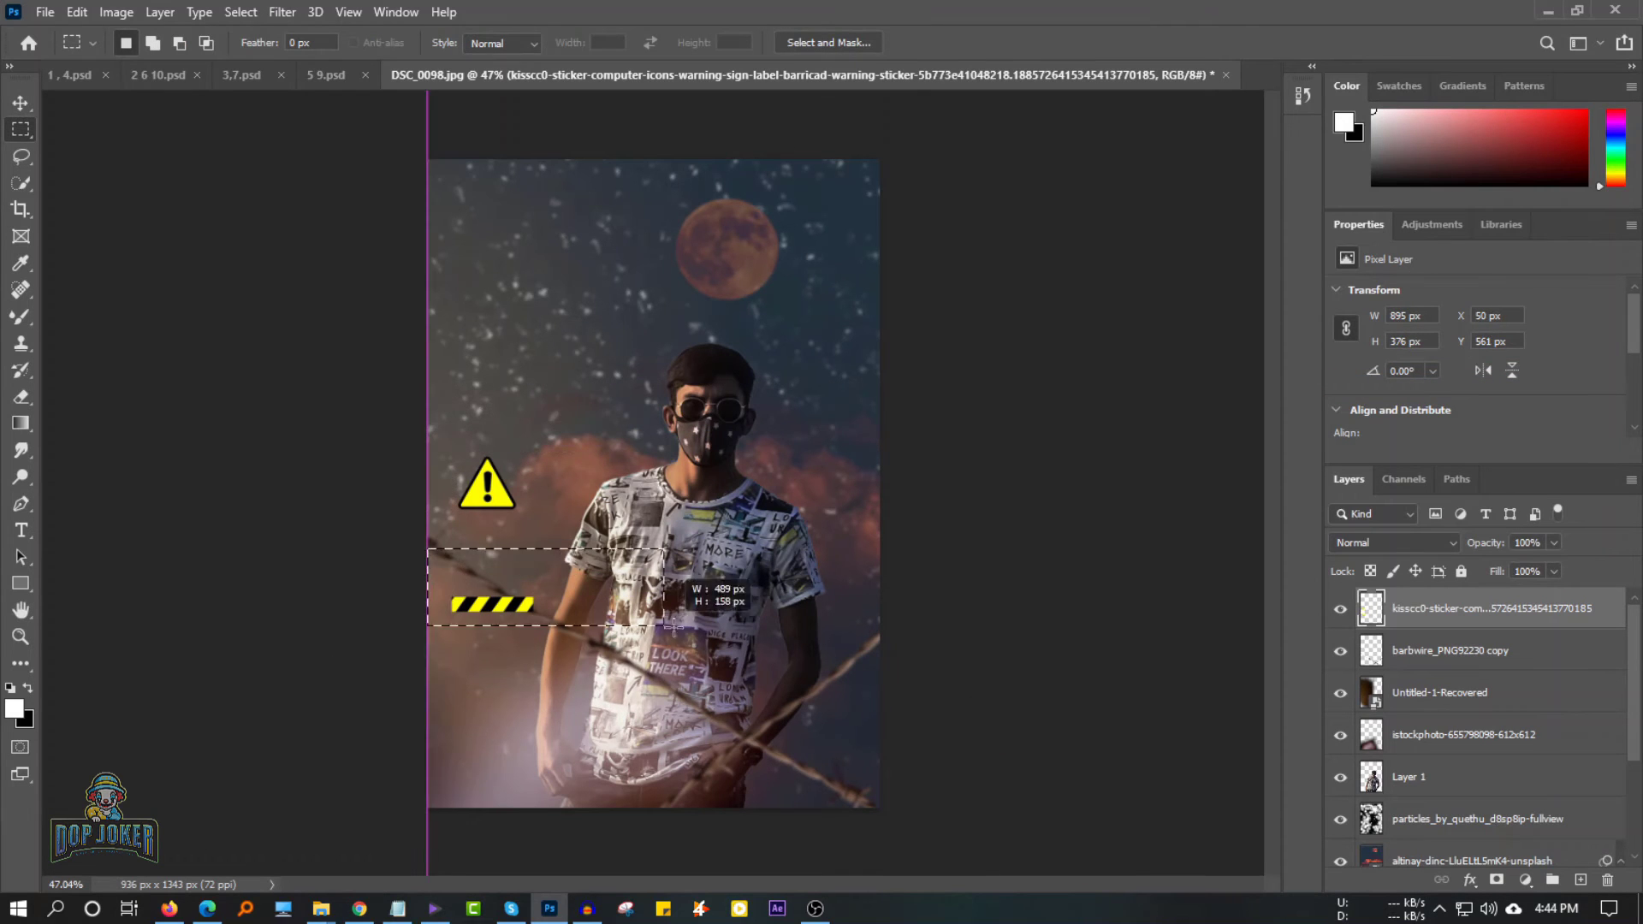
left_click(822, 509)
key("m")
left_click_drag(788, 385, 890, 607)
key("Delete")
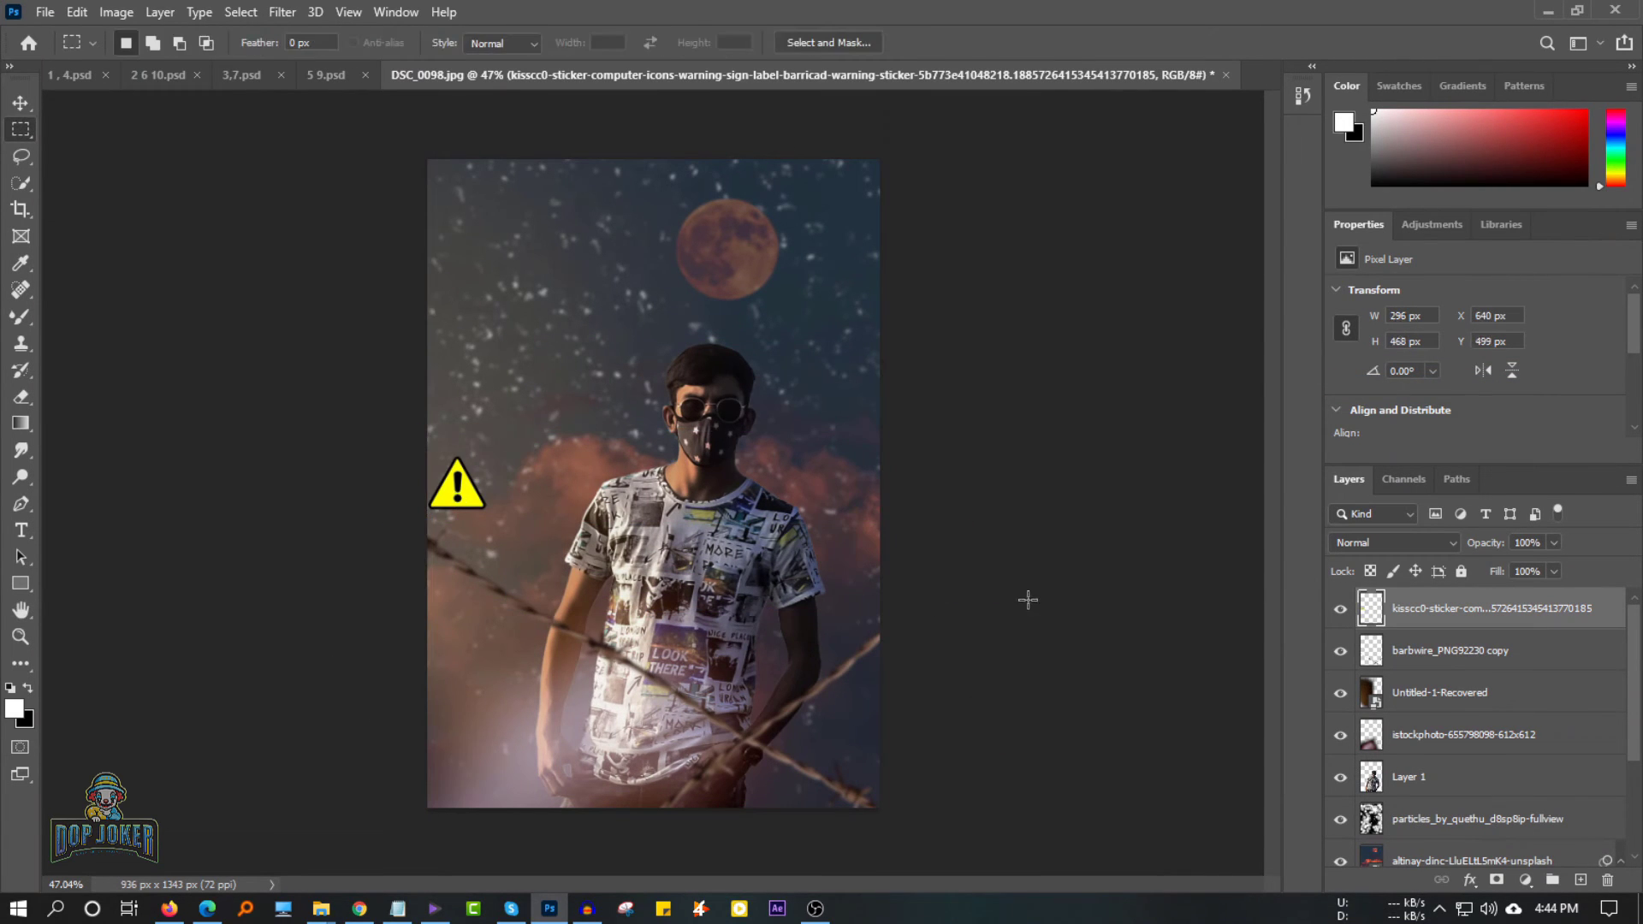
key("v")
mouse_move(486, 486)
left_mouse_down()
mouse_move(843, 714)
mouse_move(842, 757)
left_mouse_up()
Add the text DANGER in white just below the warning triangle.
left_click(21, 530)
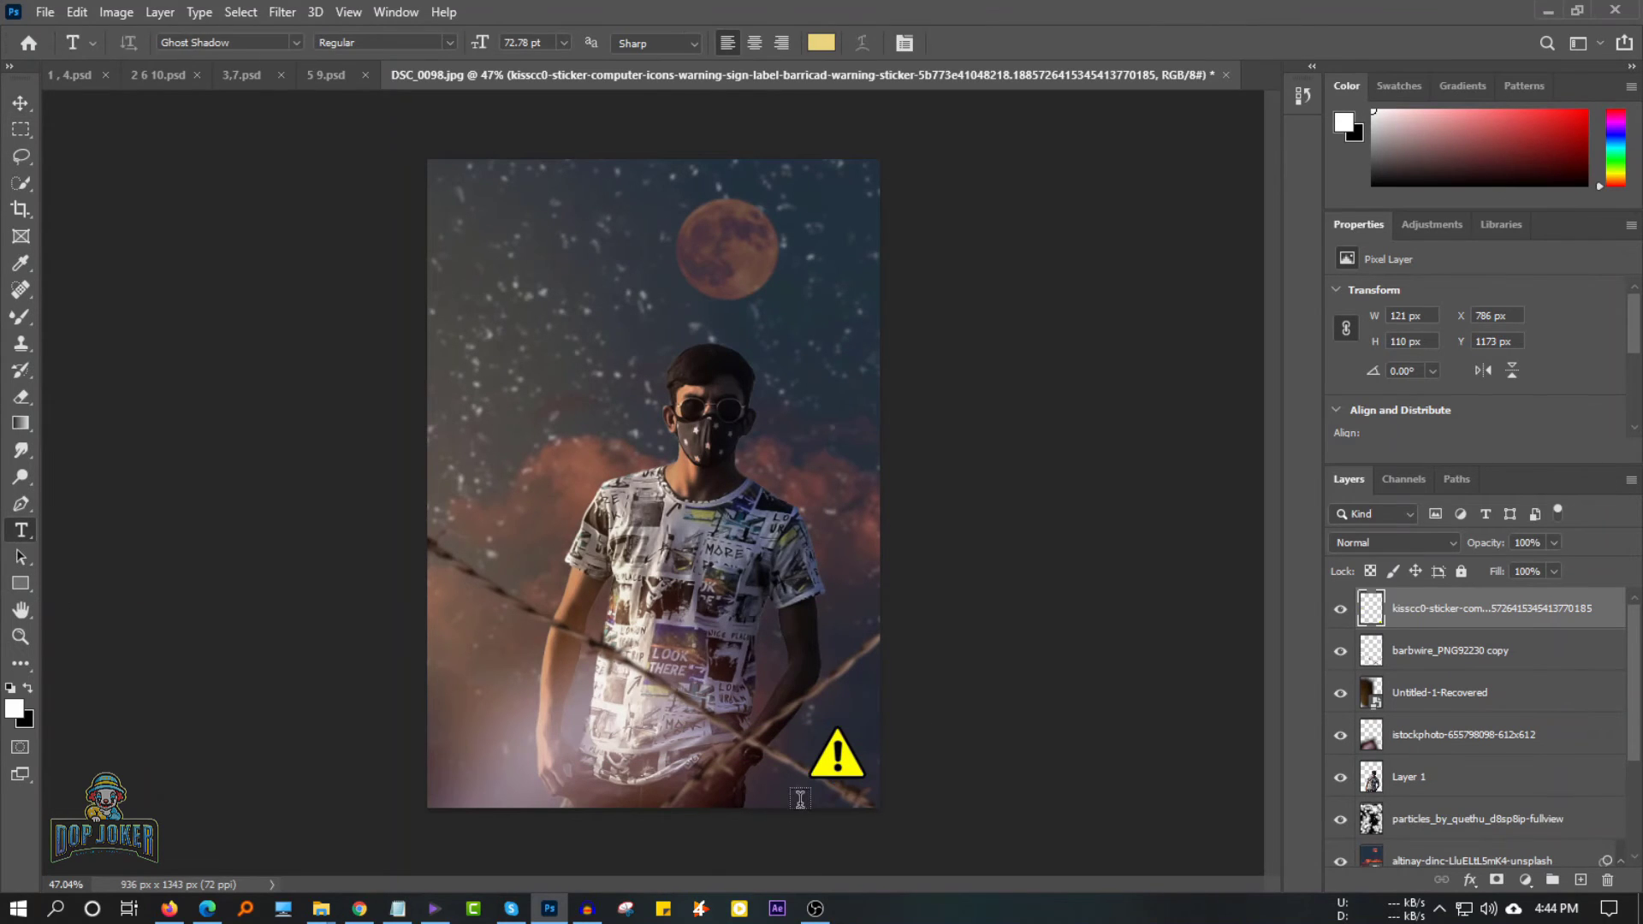
left_click(800, 800)
type("DANGER")
key("ctrl+a")
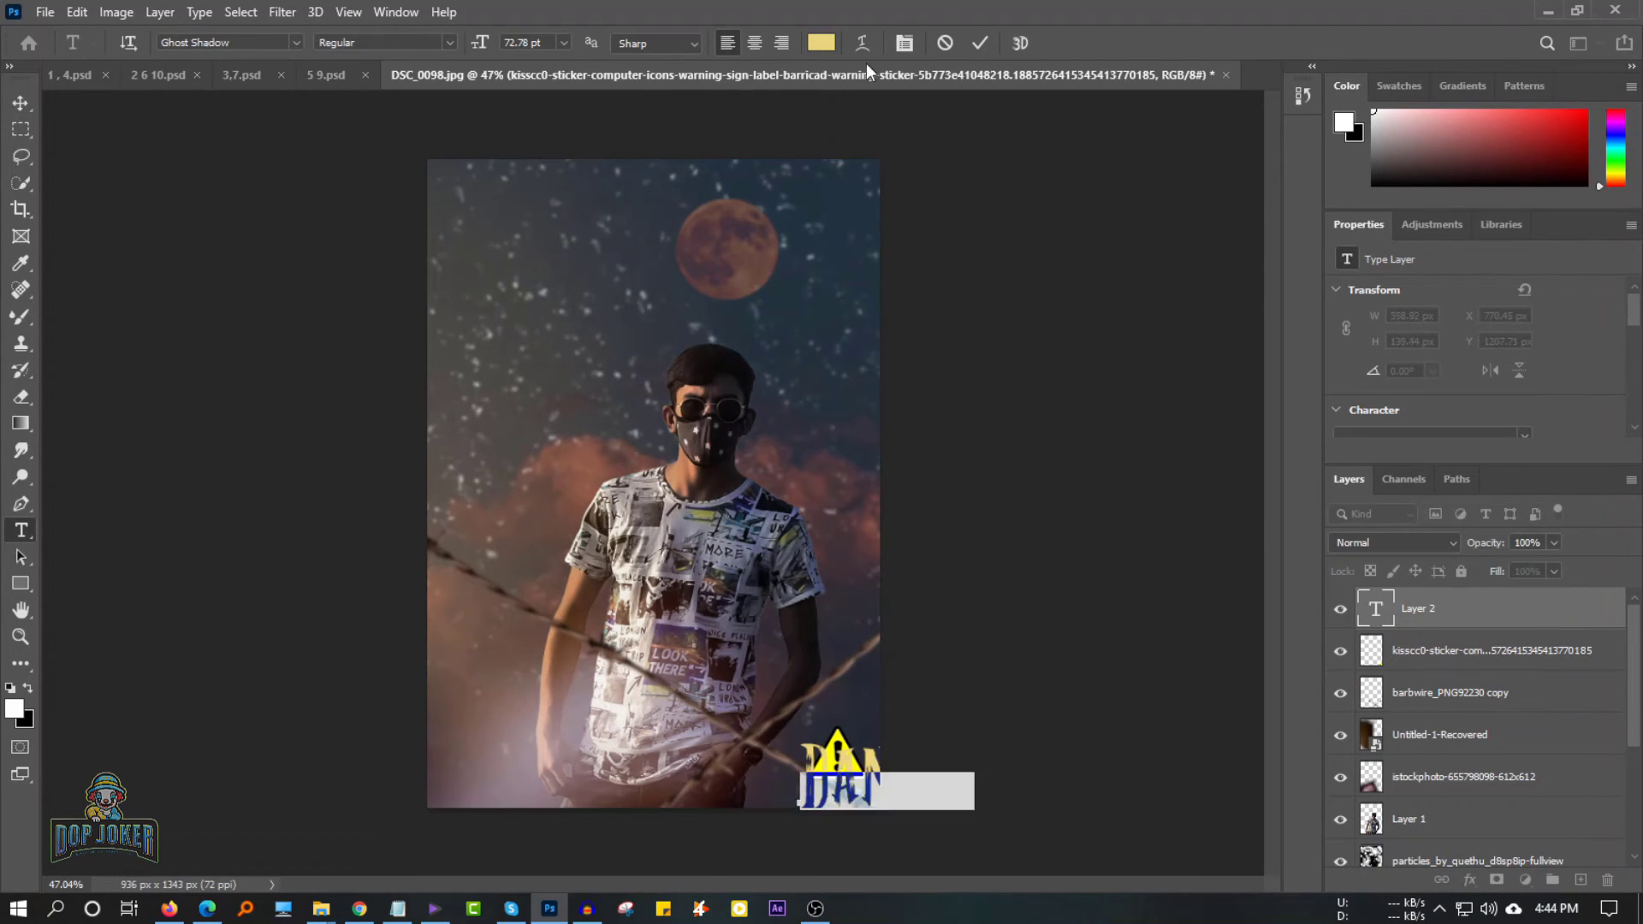
left_click(821, 43)
left_click(1240, 174)
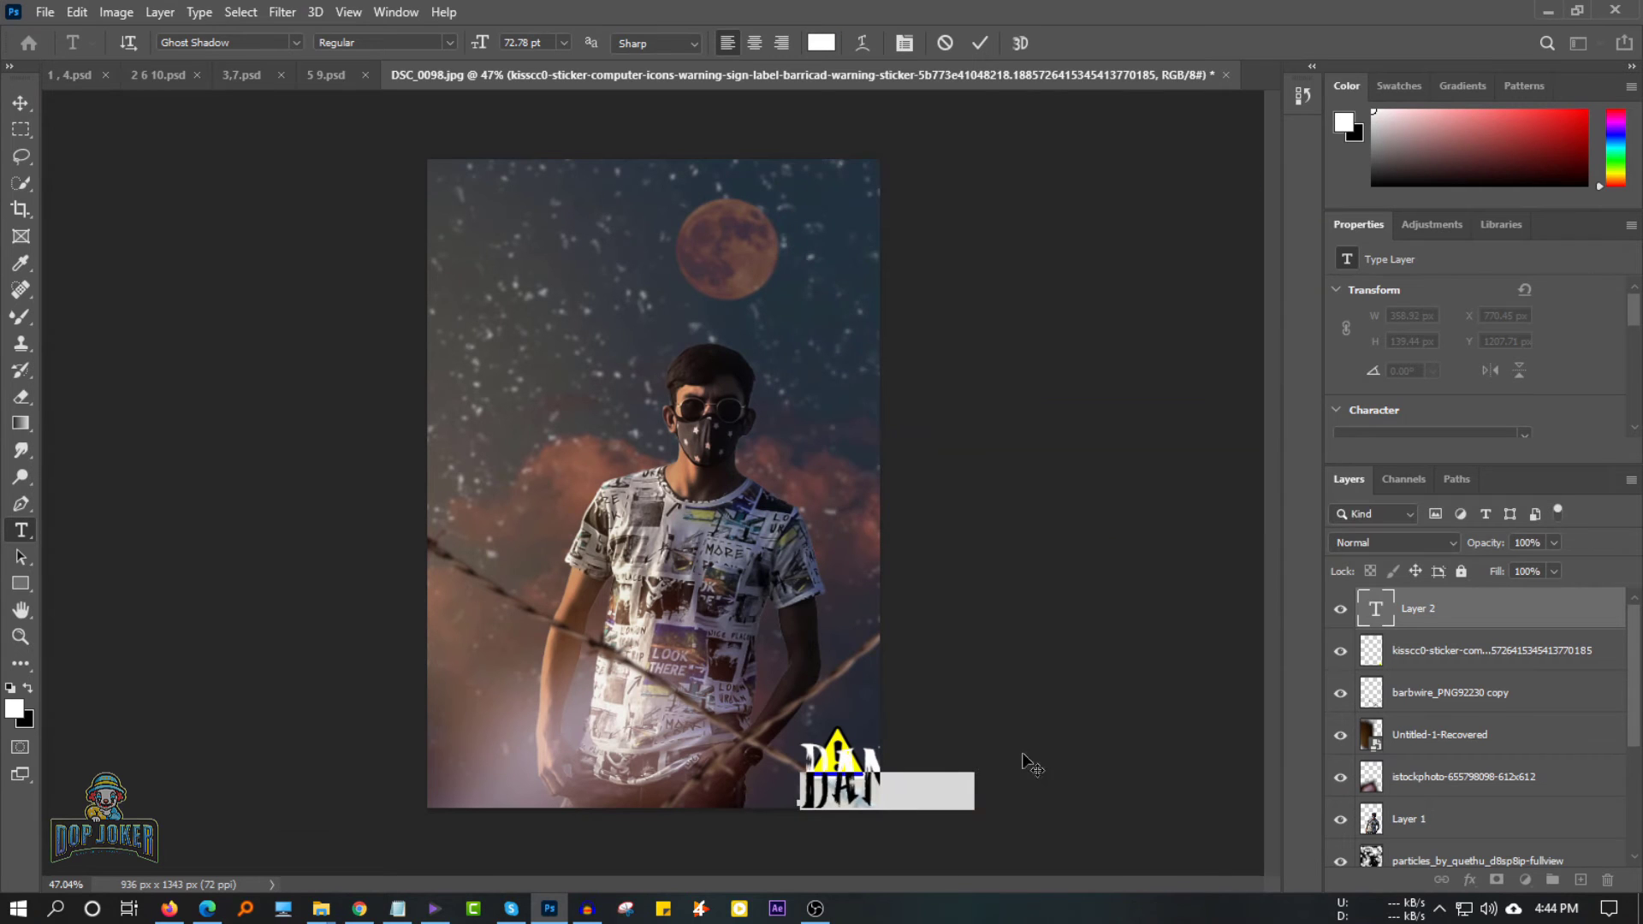
key("ctrl+Return")
Scale the DANGER text down and position it to fit under the triangle.
key("v")
left_click_drag(970, 774, 857, 775)
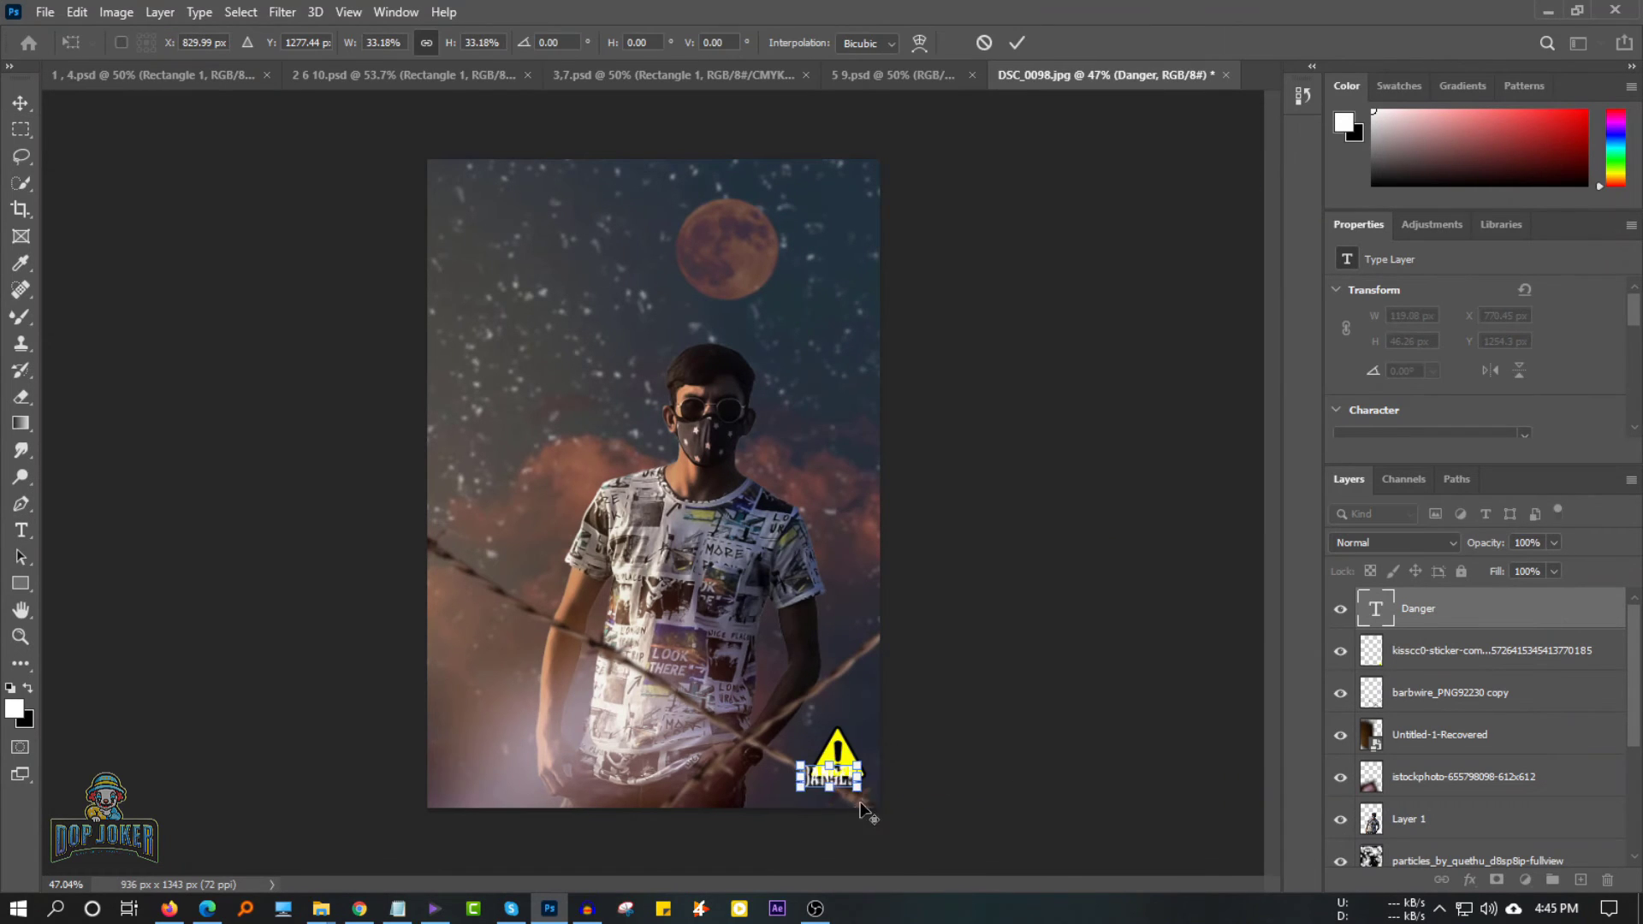
scroll(890, 835, "up", 5)
left_click_drag(767, 734, 769, 738)
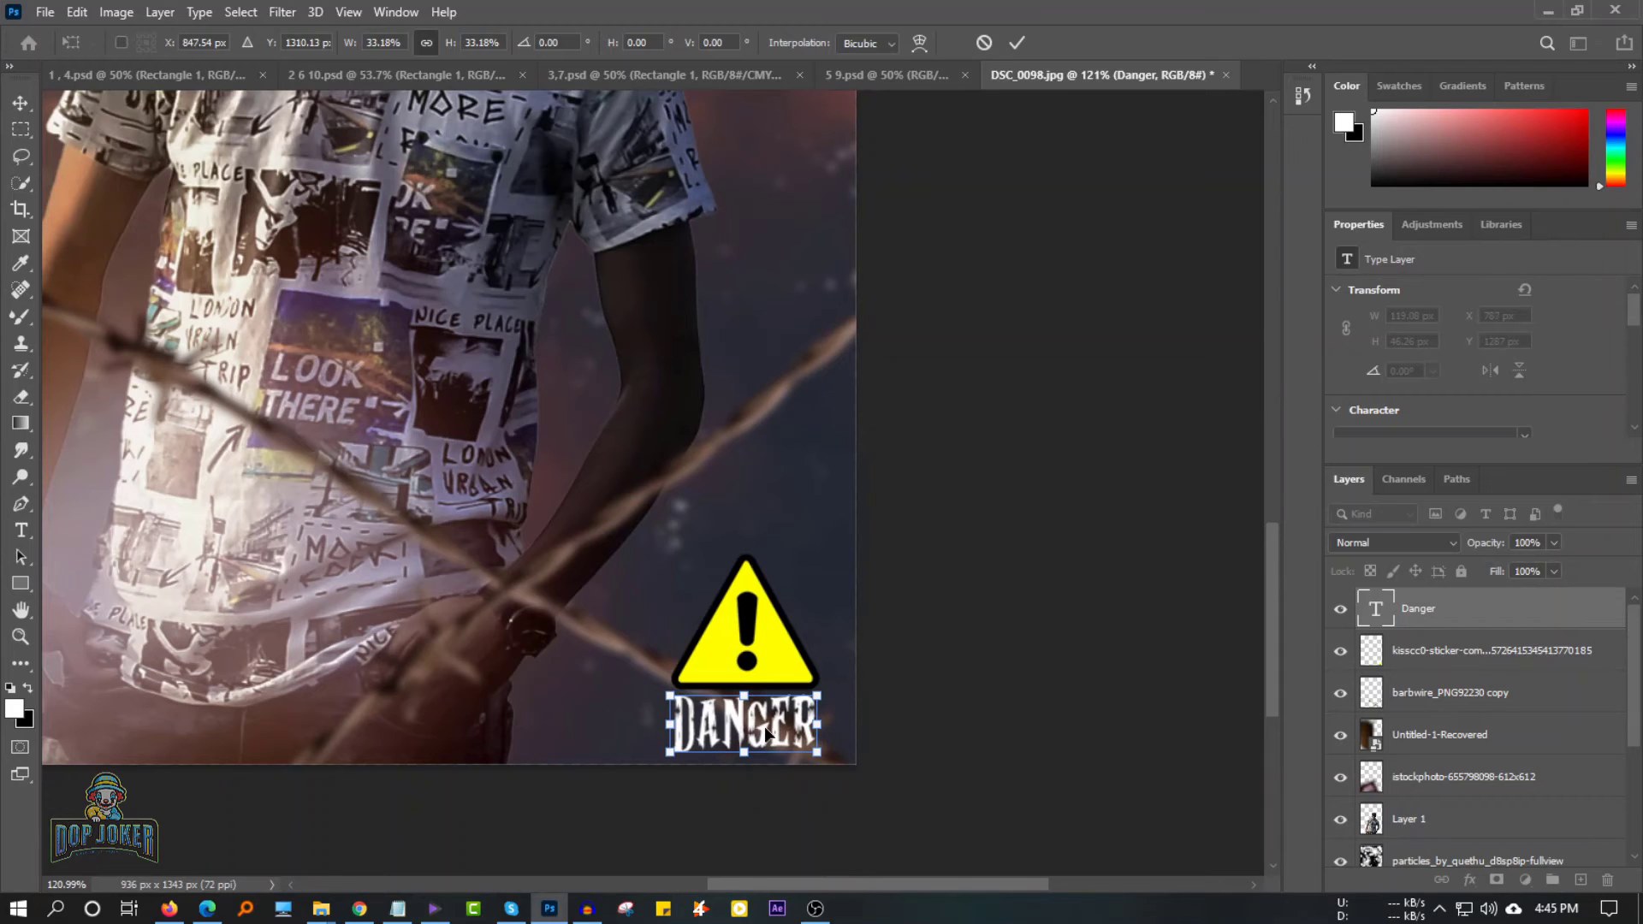
key("Return")
Give the DANGER layer a 1 px black stroke.
double_click(1375, 608)
double_click(1572, 610)
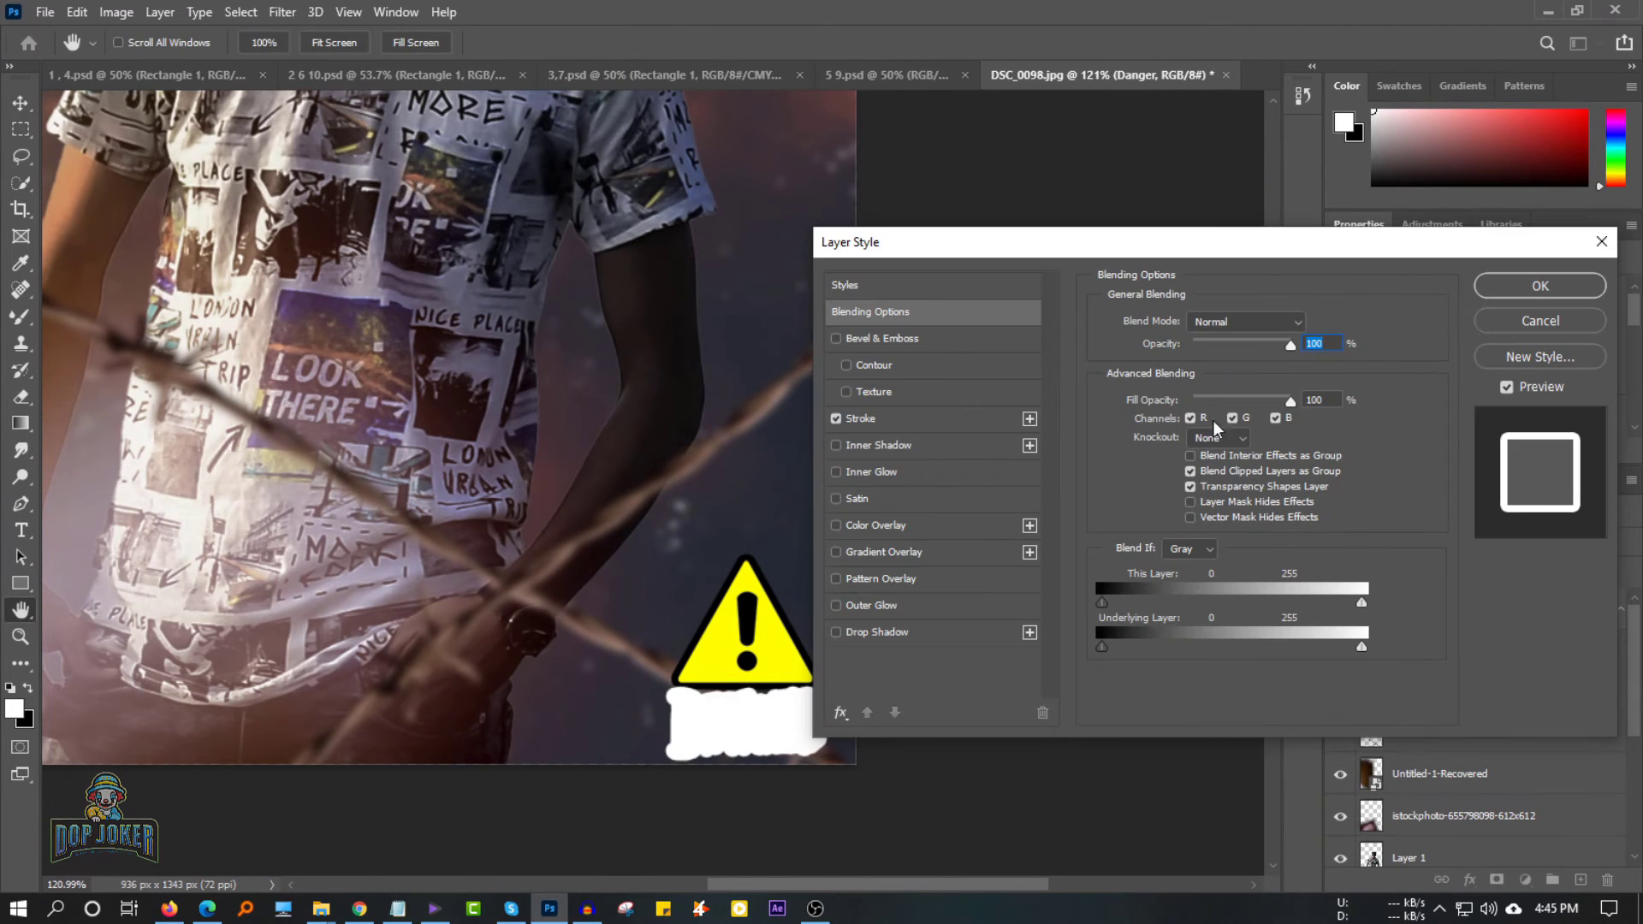
left_click(860, 419)
left_click(1147, 469)
left_click(855, 445)
left_click(1245, 174)
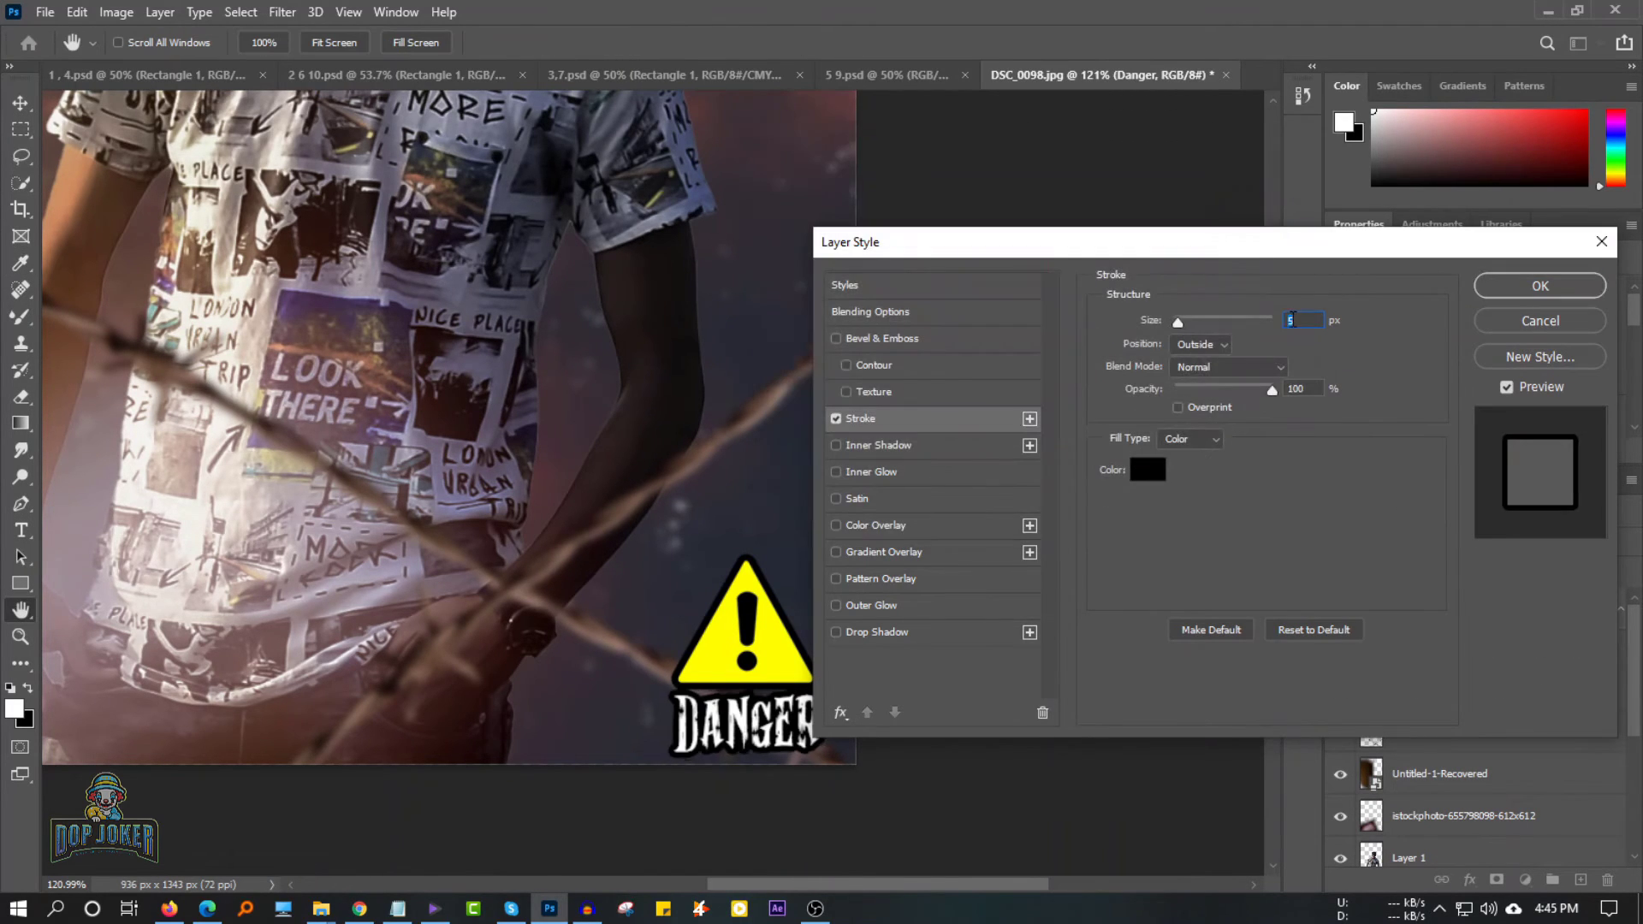
double_click(1300, 320)
type("1")
Add a grey (8f928f) colour overlay to the DANGER text.
left_click(875, 525)
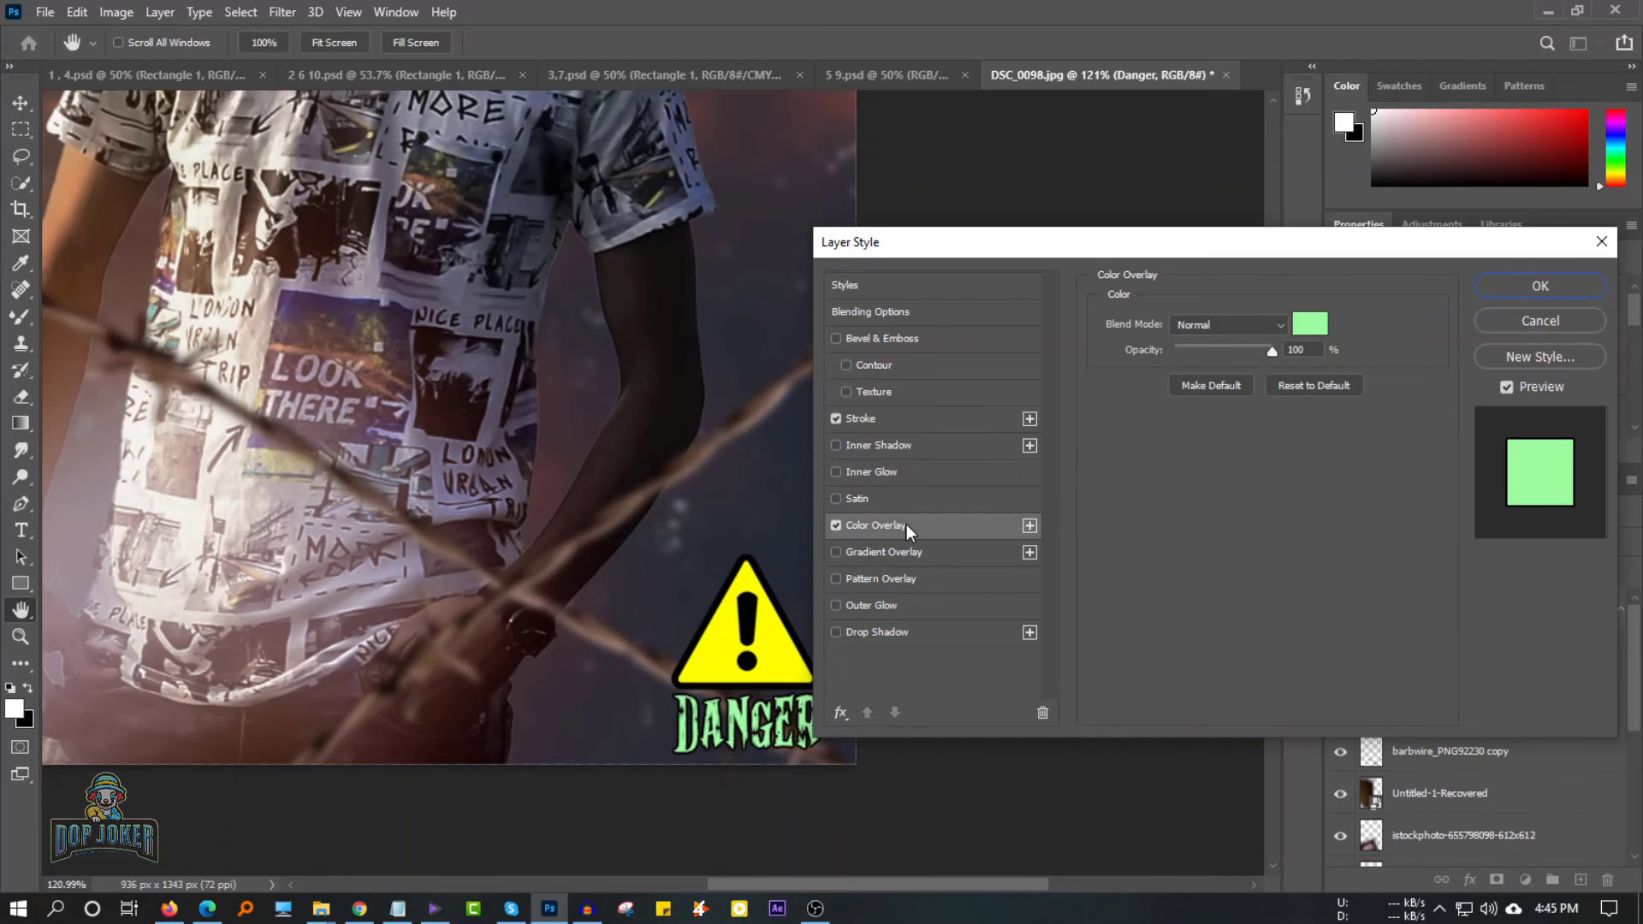
left_click(1311, 323)
left_click_drag(785, 392, 783, 296)
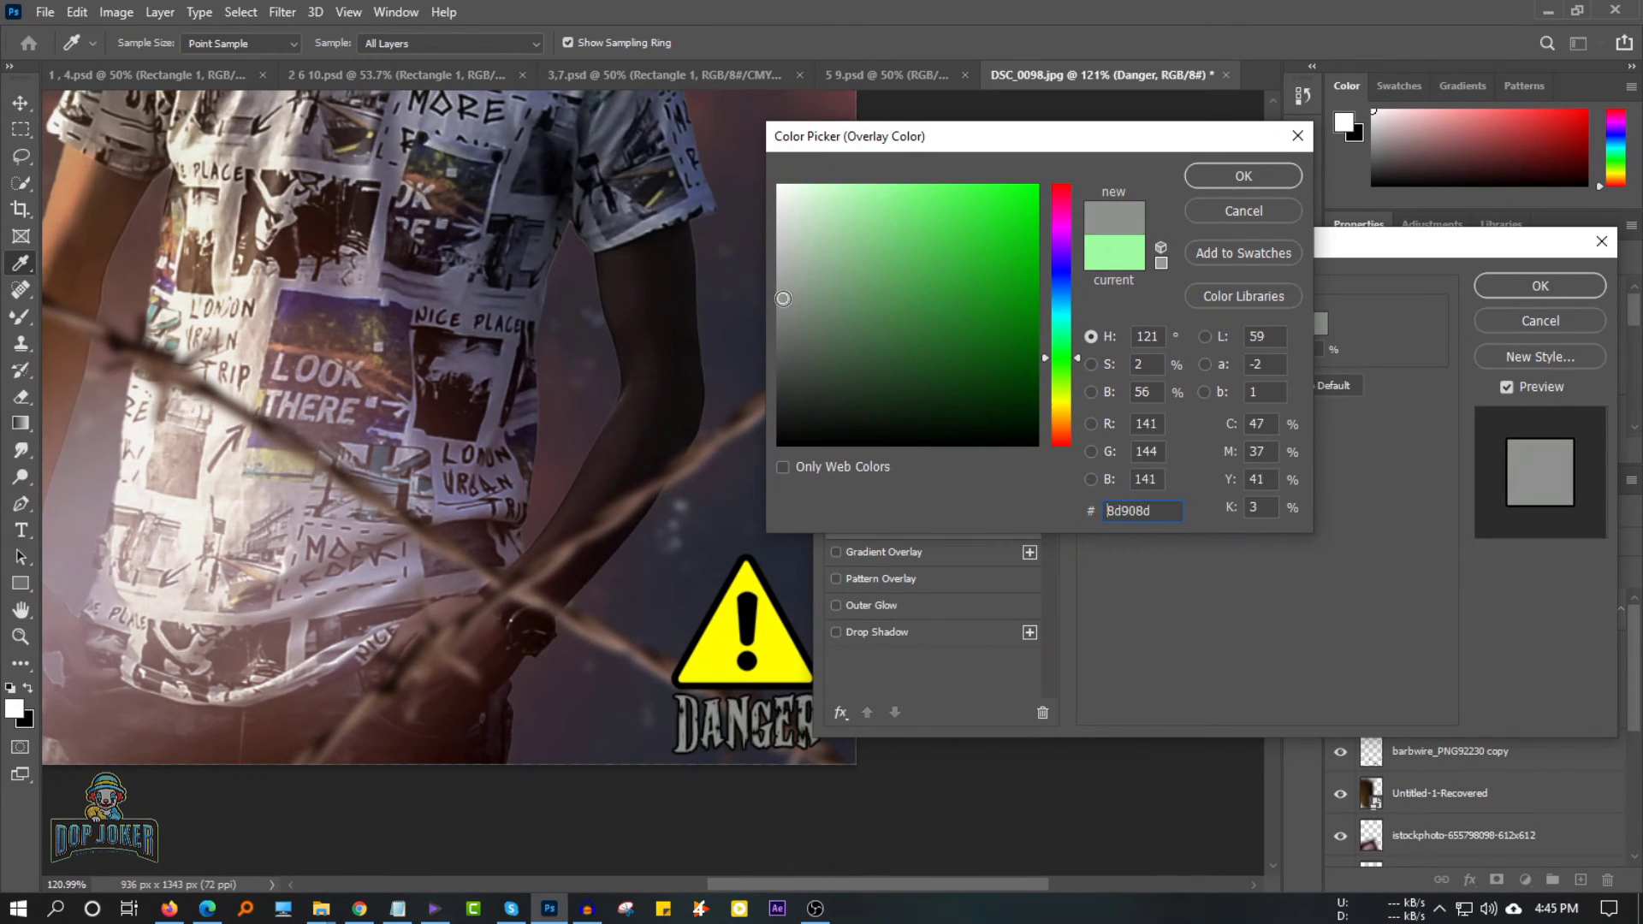
left_click(1242, 176)
Try Darken gradient and pattern overlays, discard both, and apply the layer styles.
left_click(881, 552)
left_click(1233, 322)
left_click(1233, 357)
left_click(1287, 369)
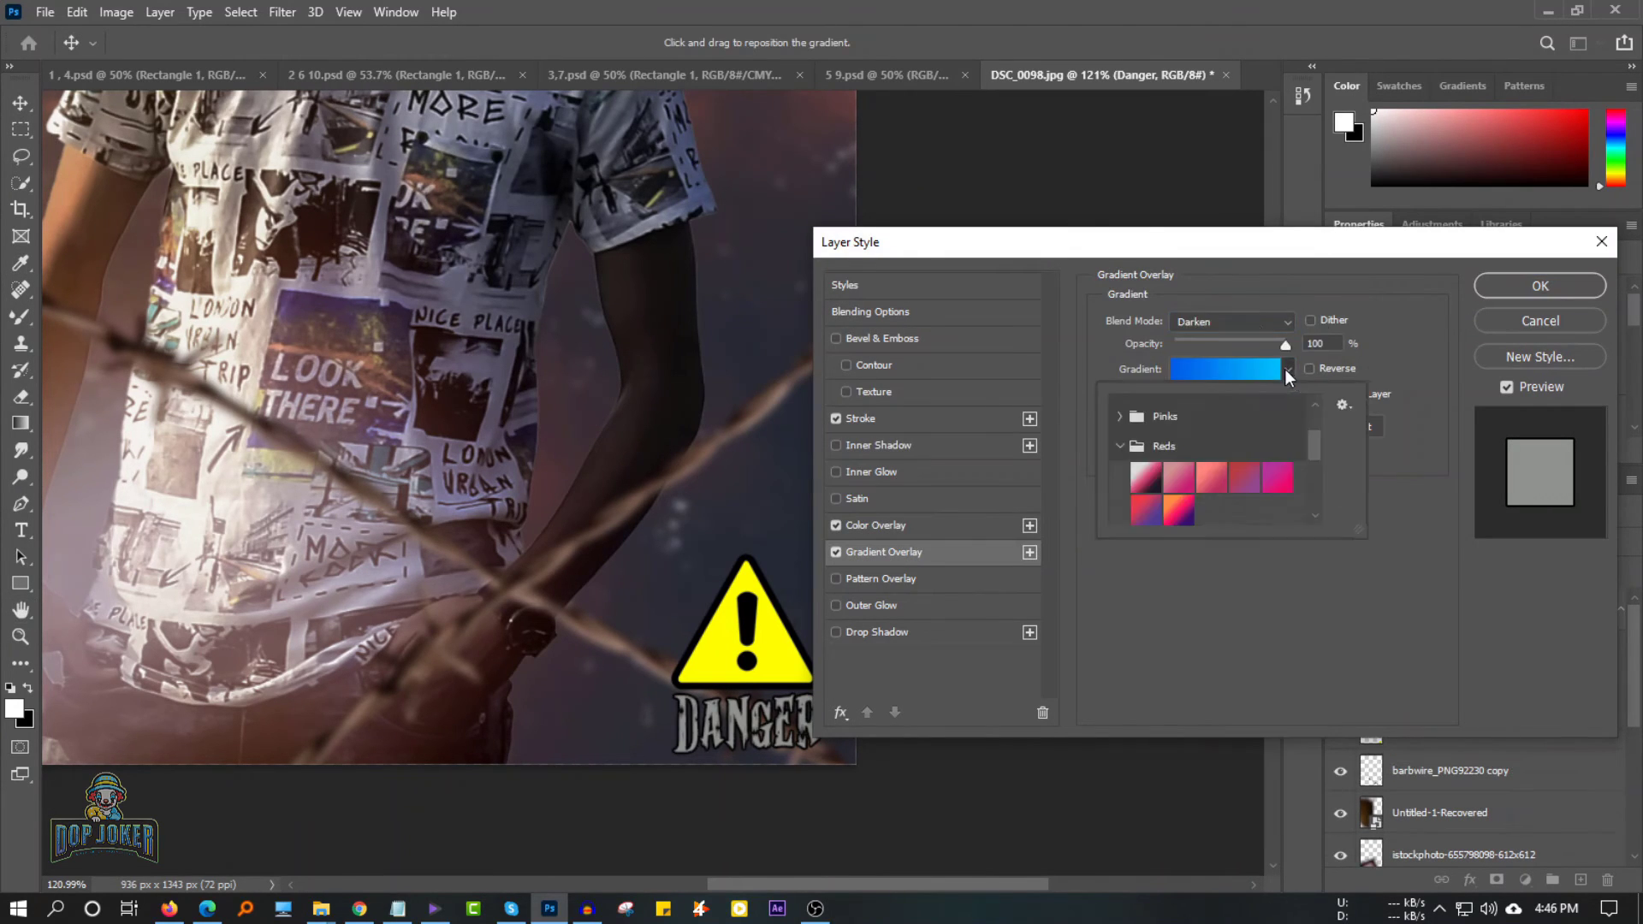
scroll(1183, 482, "down", 2)
scroll(1183, 482, "down", 2)
left_click(1155, 505)
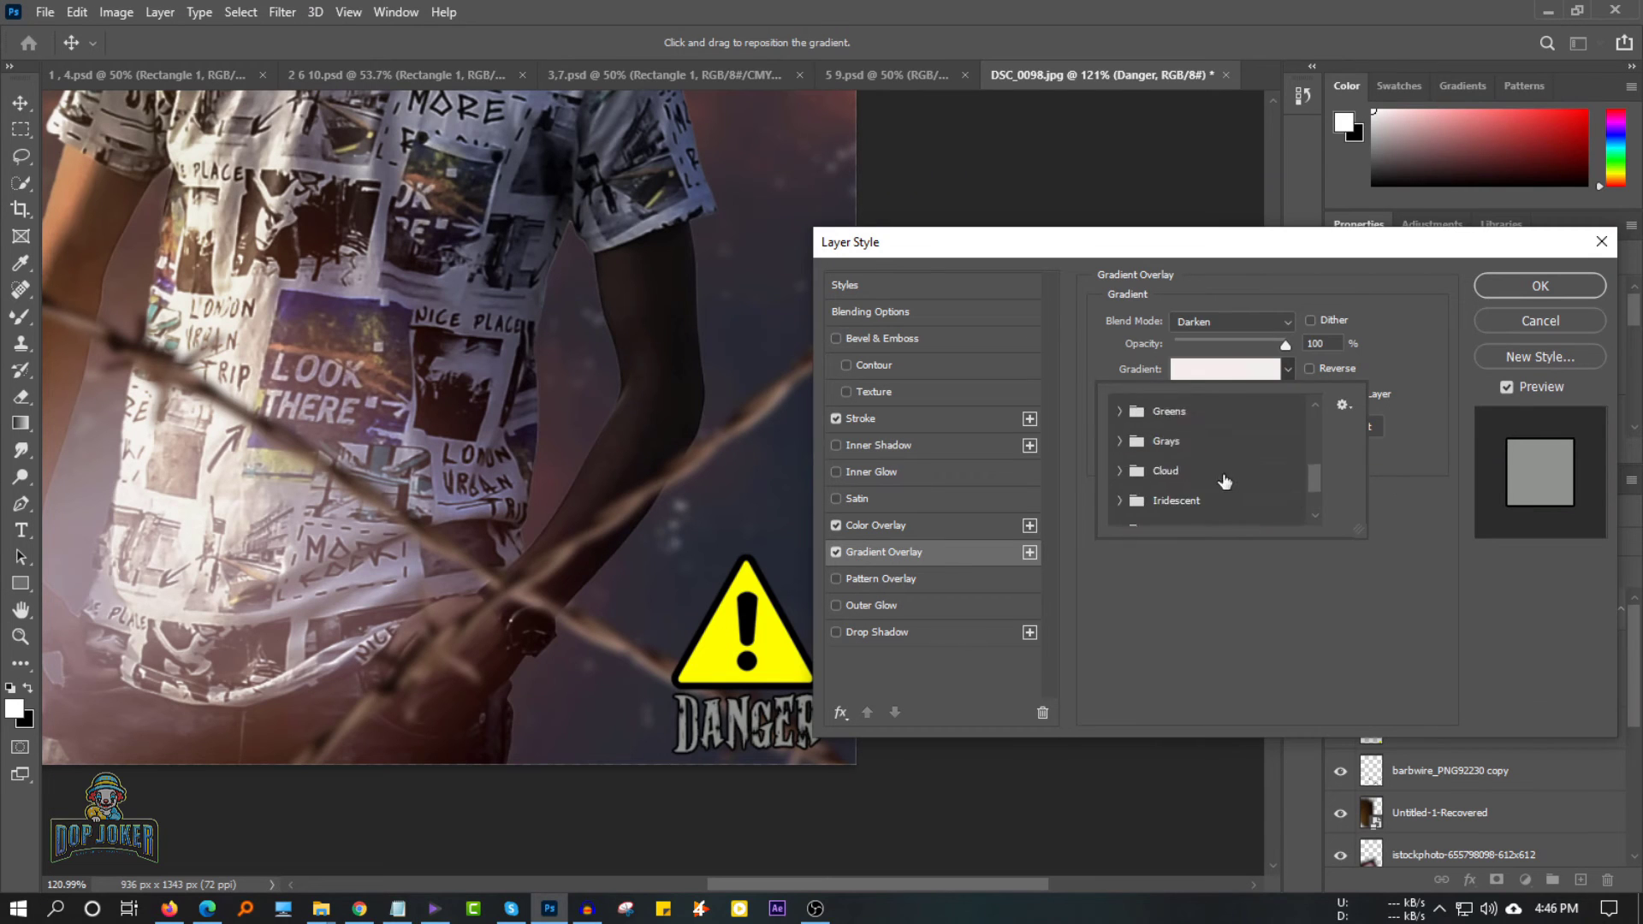
left_click(836, 552)
left_click(881, 579)
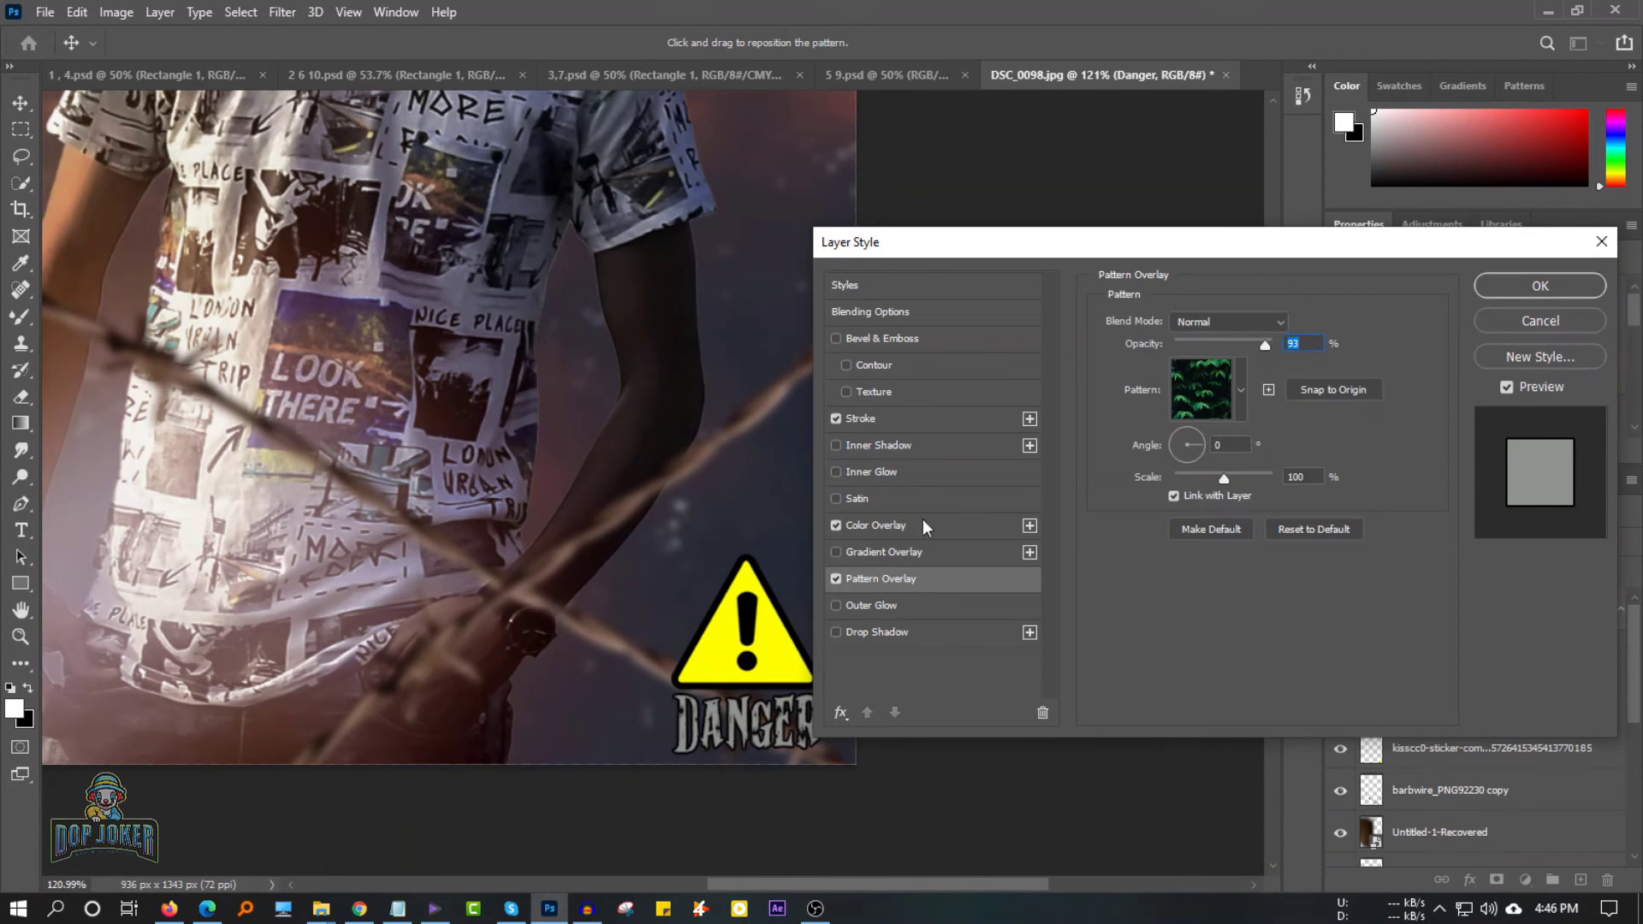
left_click(836, 578)
key("Return")
key("ctrl+0")
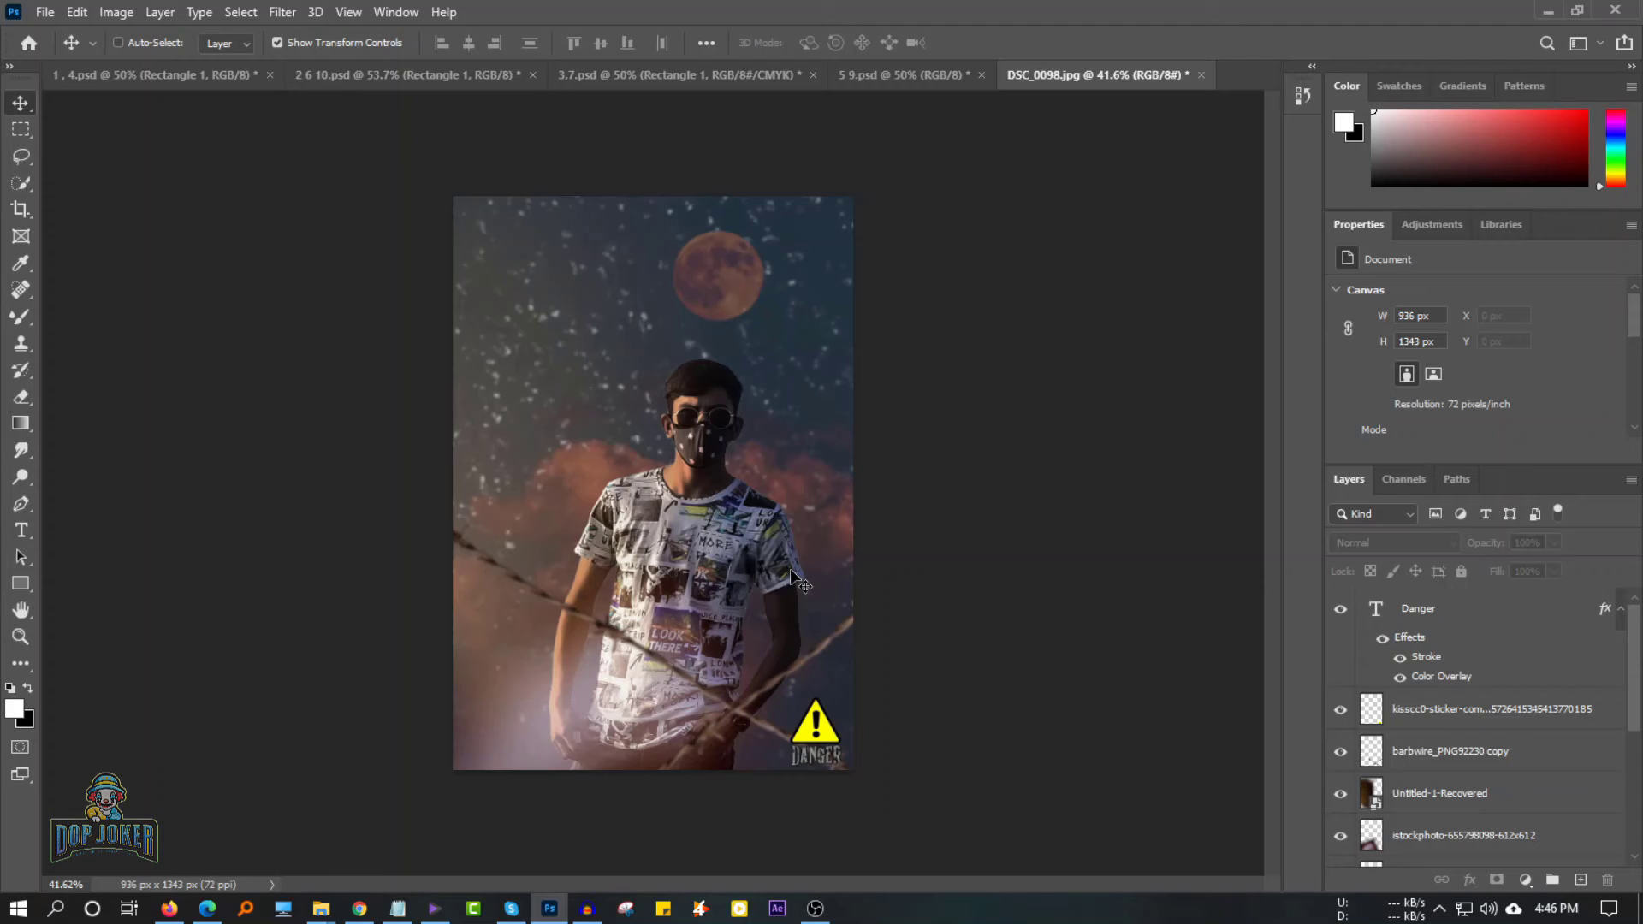
Flatten all layers, then in Camera Raw raise Contrast and reduce Texture and Saturation.
key("ctrl+shift+e")
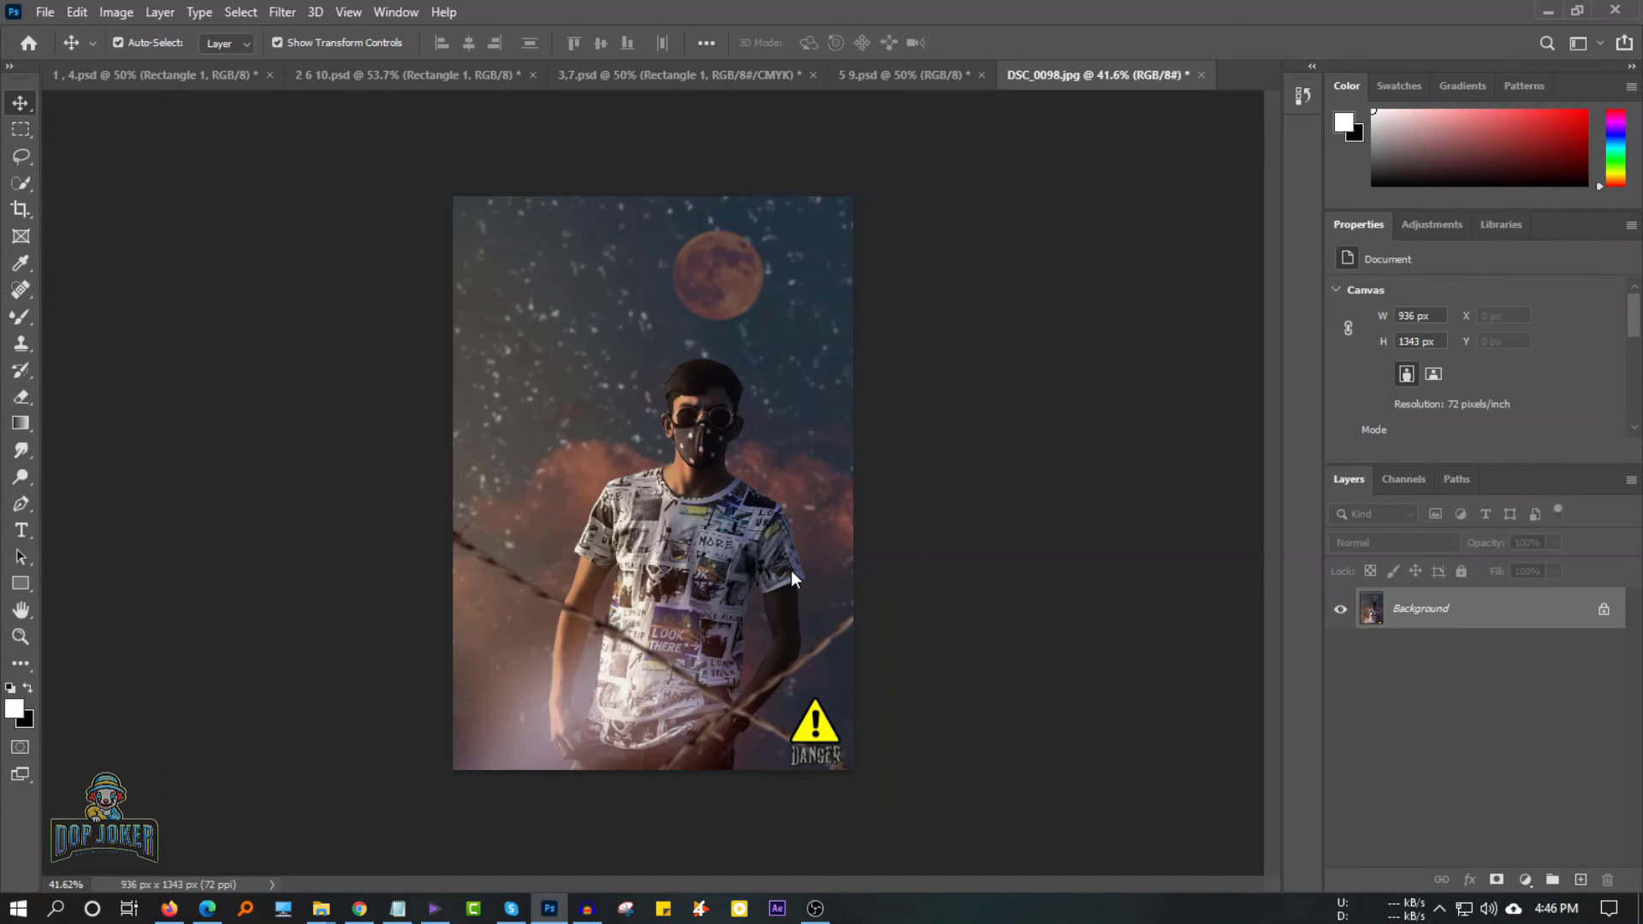
key("ctrl+shift+a")
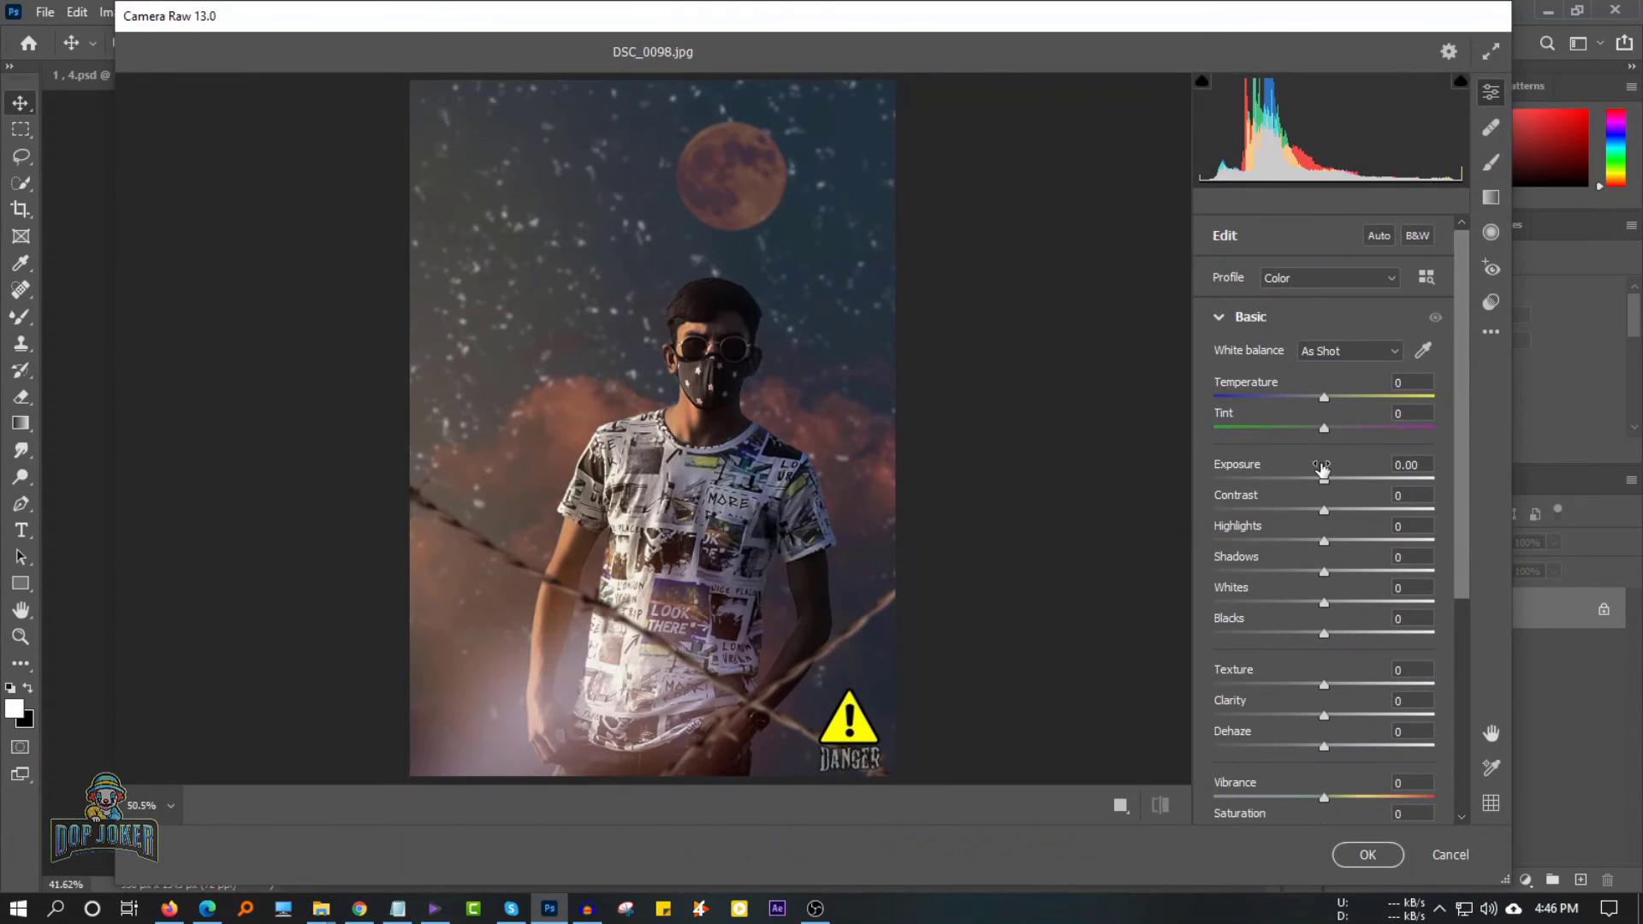
mouse_move(1323, 509)
left_mouse_down()
mouse_move(1348, 508)
mouse_move(1304, 541)
mouse_move(1298, 585)
mouse_move(1335, 601)
mouse_move(1298, 635)
mouse_move(1324, 604)
mouse_move(1329, 622)
left_mouse_up()
mouse_move(1324, 684)
left_mouse_down()
mouse_move(1286, 695)
mouse_move(1314, 716)
mouse_move(1231, 685)
left_mouse_up()
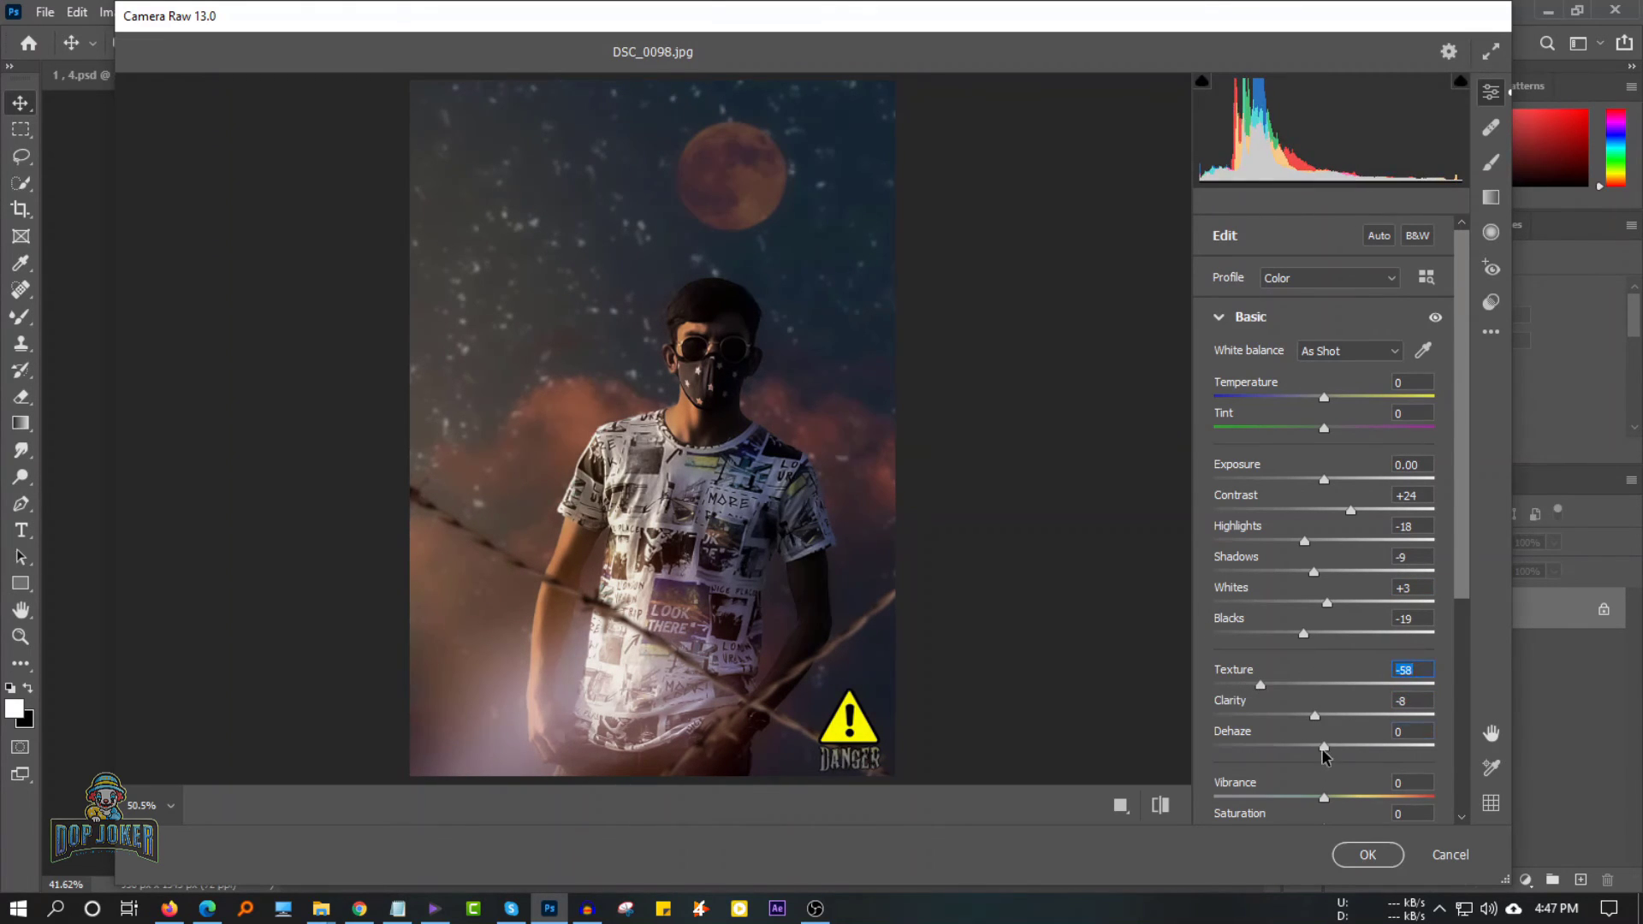
left_click_drag(1324, 746, 1331, 746)
scroll(1323, 736, "down", 3)
left_click_drag(1324, 680, 1313, 682)
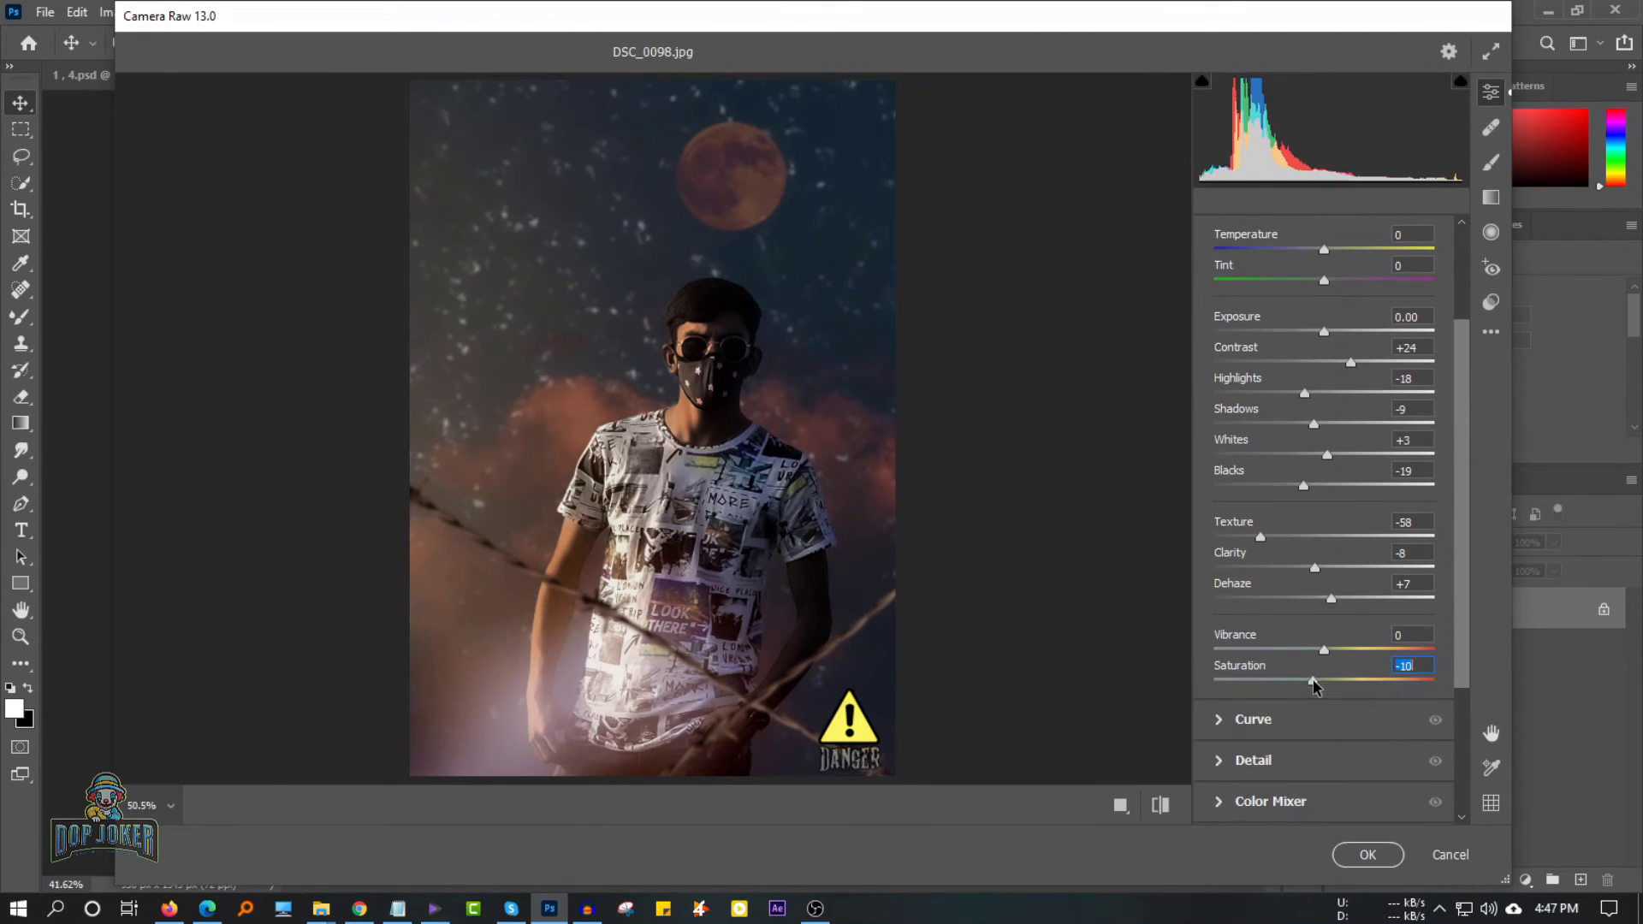
Darken the tone curve lights, tweak clarity, and add light sharpening and colour noise reduction.
left_click(1223, 726)
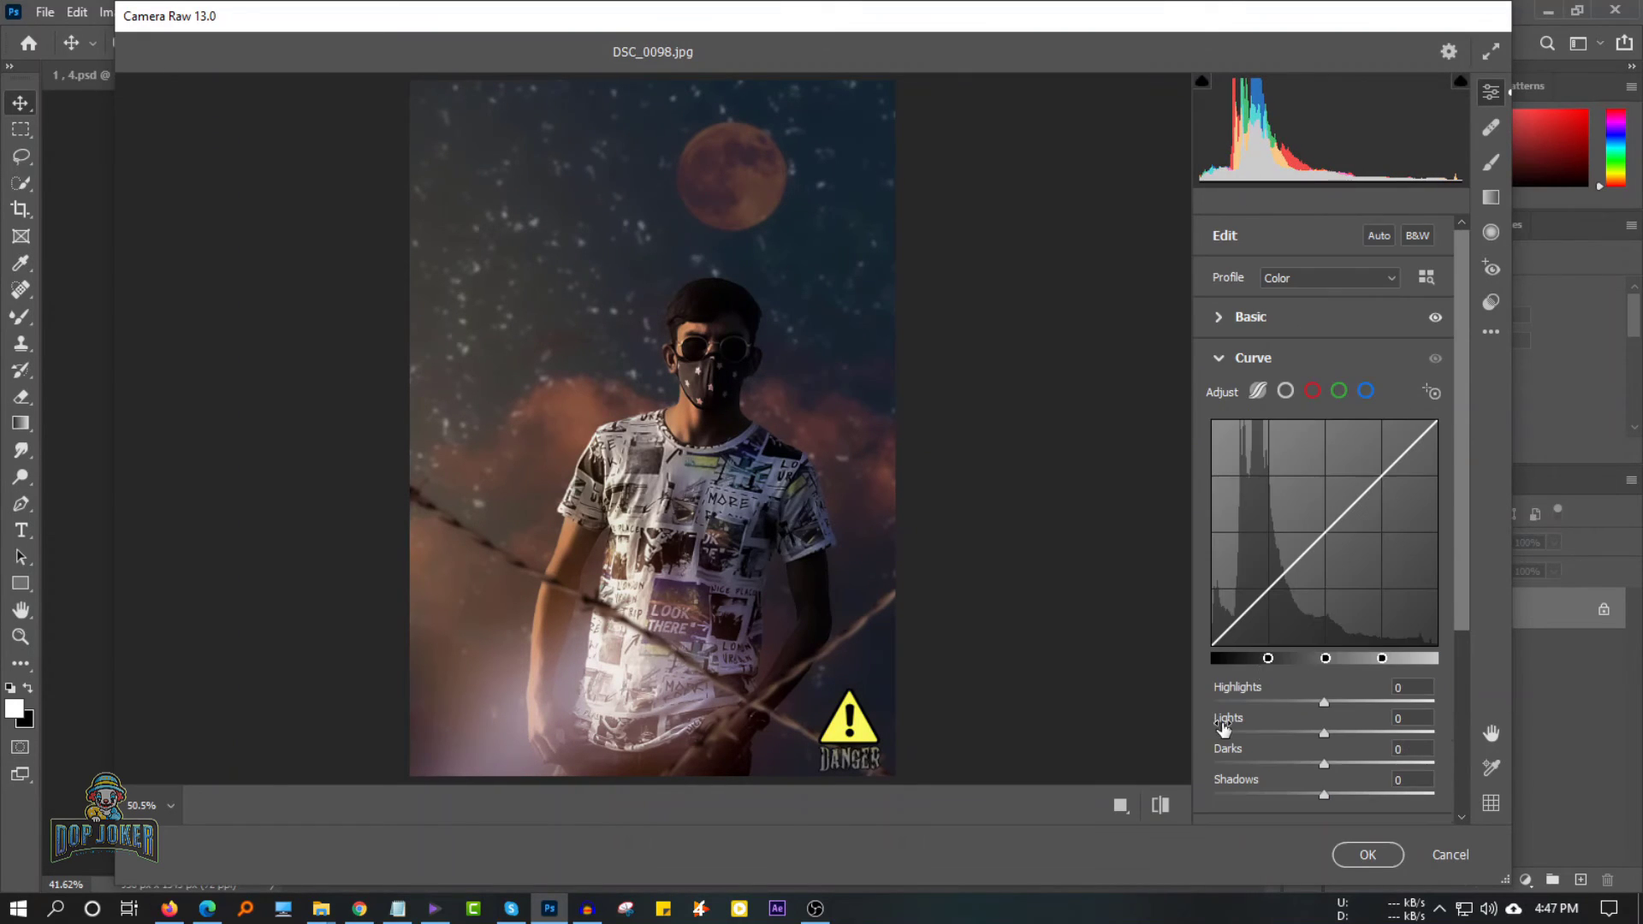
mouse_move(1323, 702)
left_mouse_down()
mouse_move(1293, 733)
mouse_move(1323, 763)
mouse_move(1316, 794)
mouse_move(1330, 763)
mouse_move(1313, 795)
left_mouse_up()
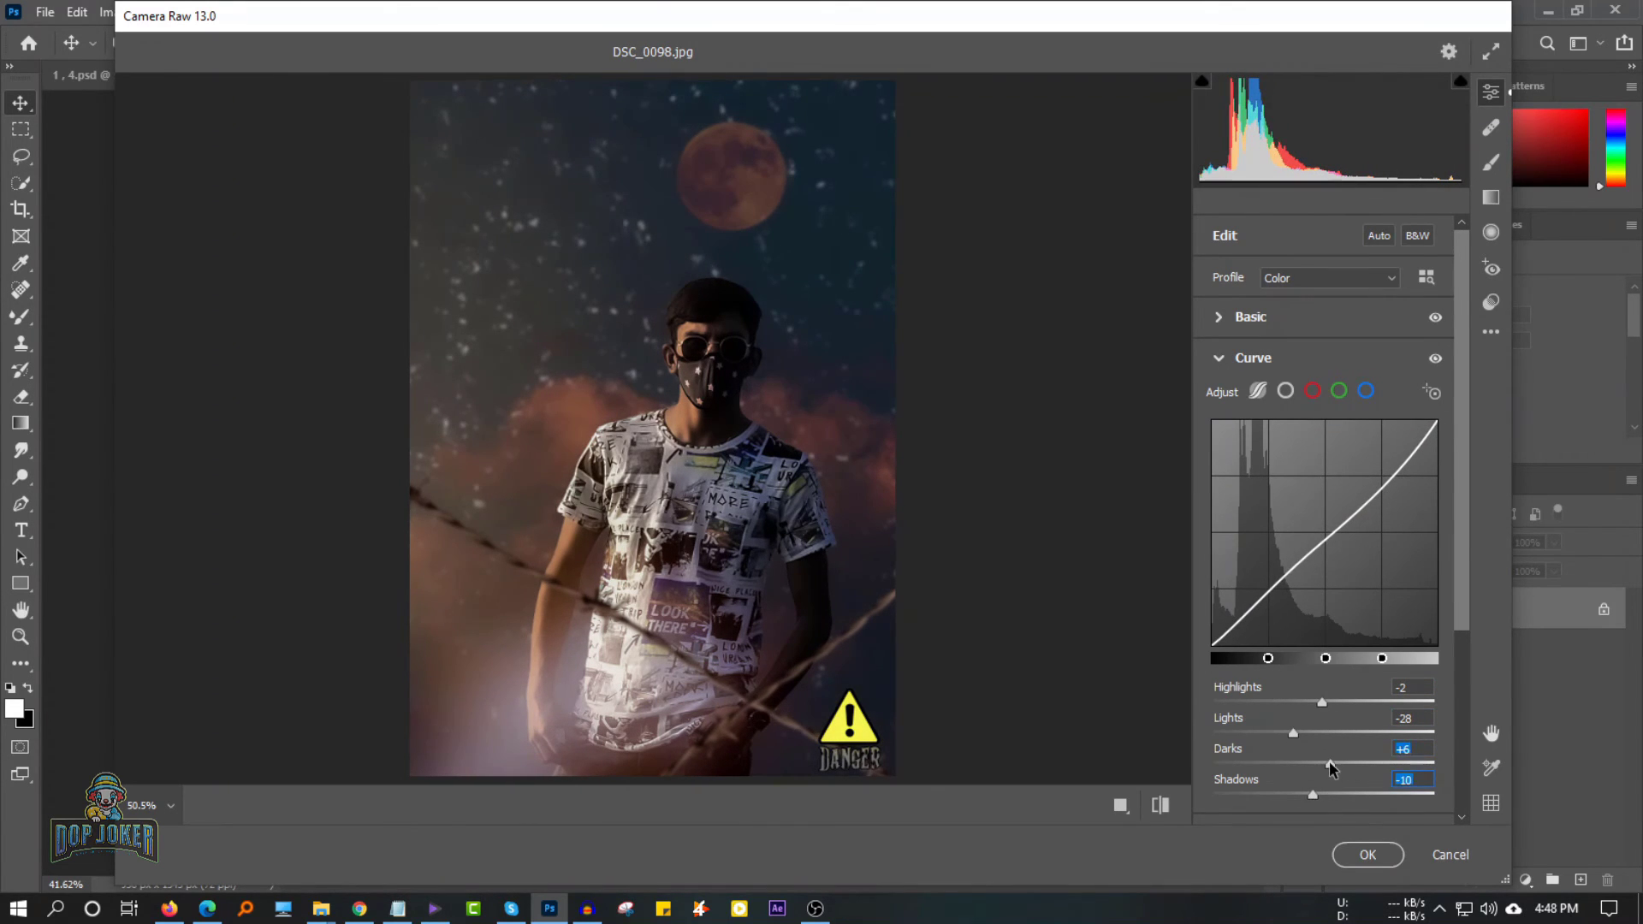
left_click(1251, 317)
mouse_move(1311, 664)
left_mouse_down()
mouse_move(1367, 665)
mouse_move(1327, 665)
left_mouse_up()
scroll(1283, 650, "down", 3)
left_click(1232, 620)
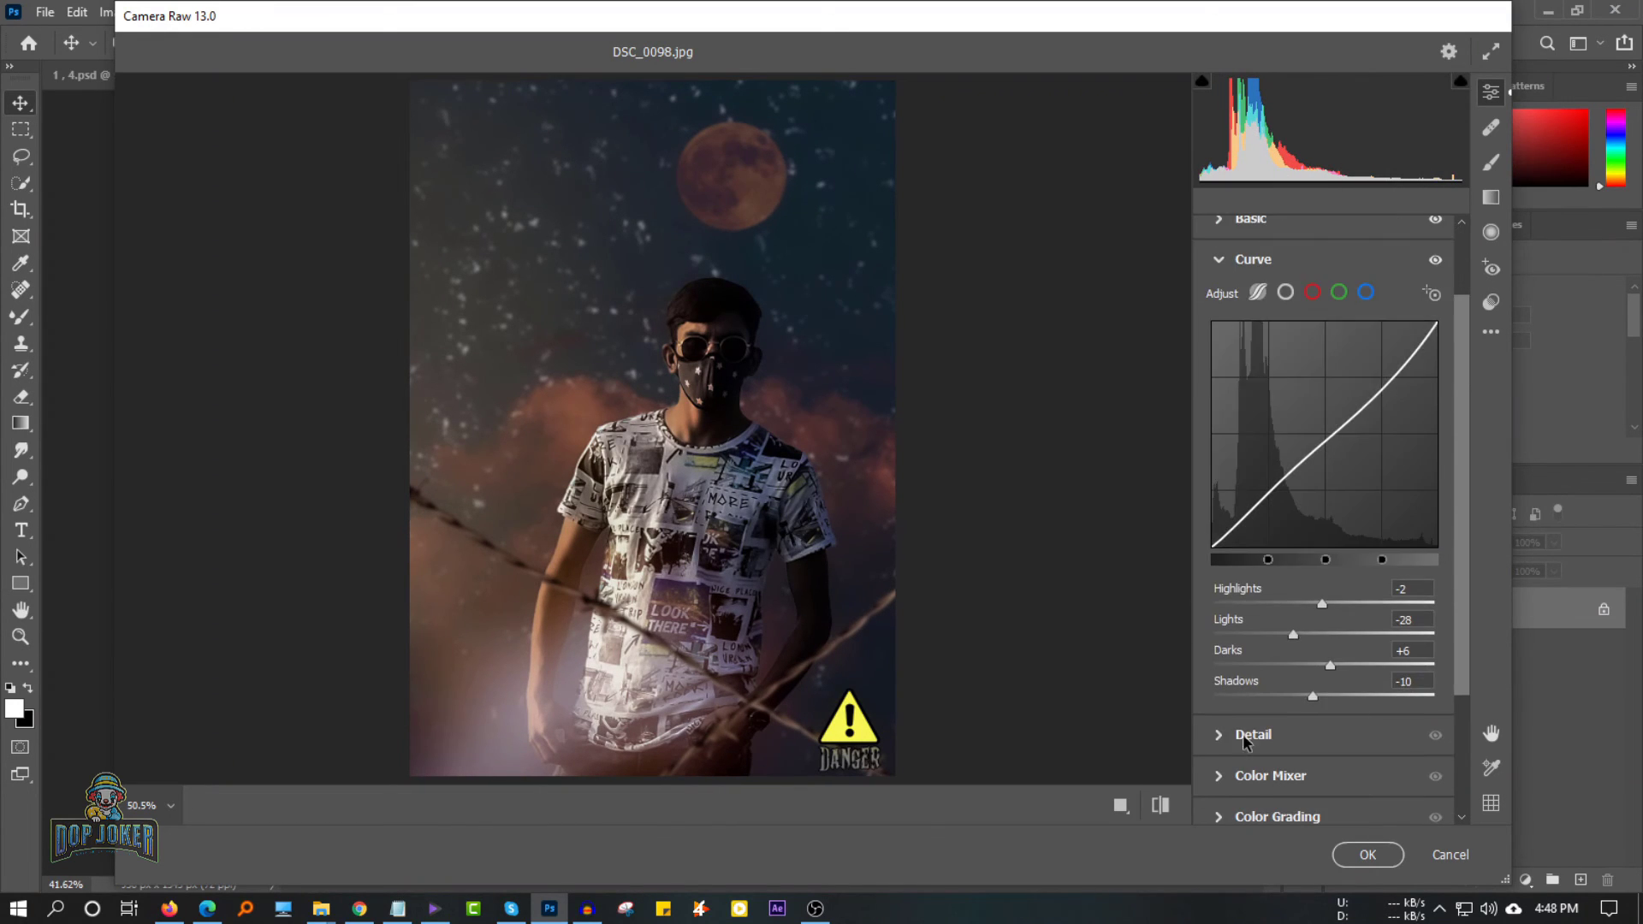
left_click(1246, 738)
left_click_drag(1221, 449, 1224, 449)
left_click_drag(1214, 528, 1232, 526)
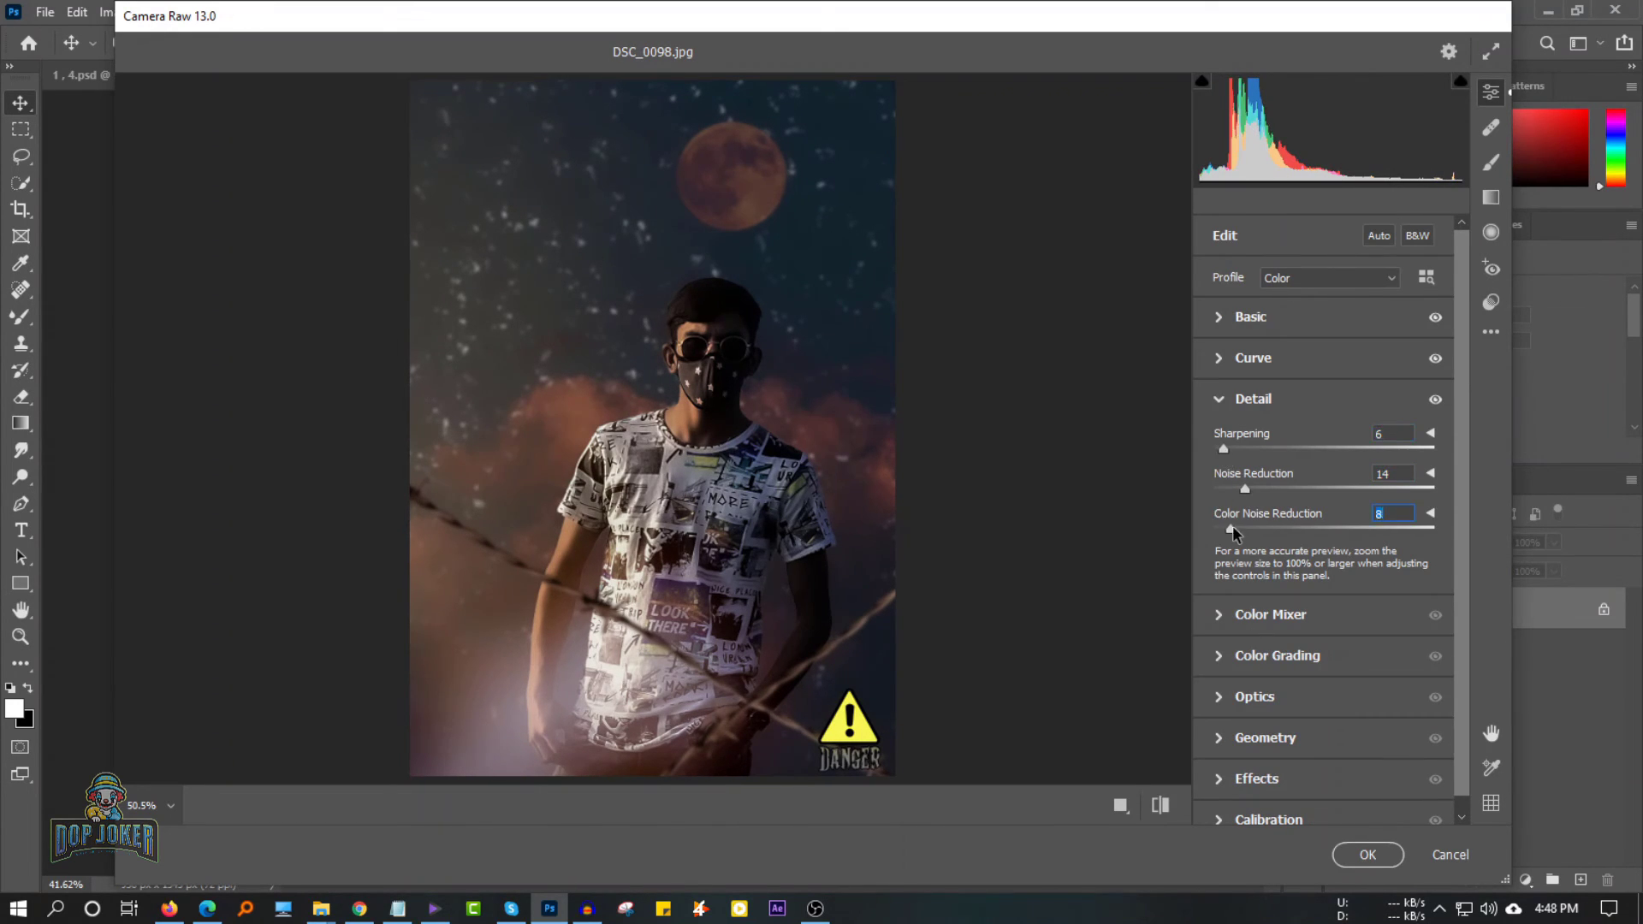
Shift the yellow and blue hues, add a slight edge vignette, and apply the grade.
left_click(1235, 614)
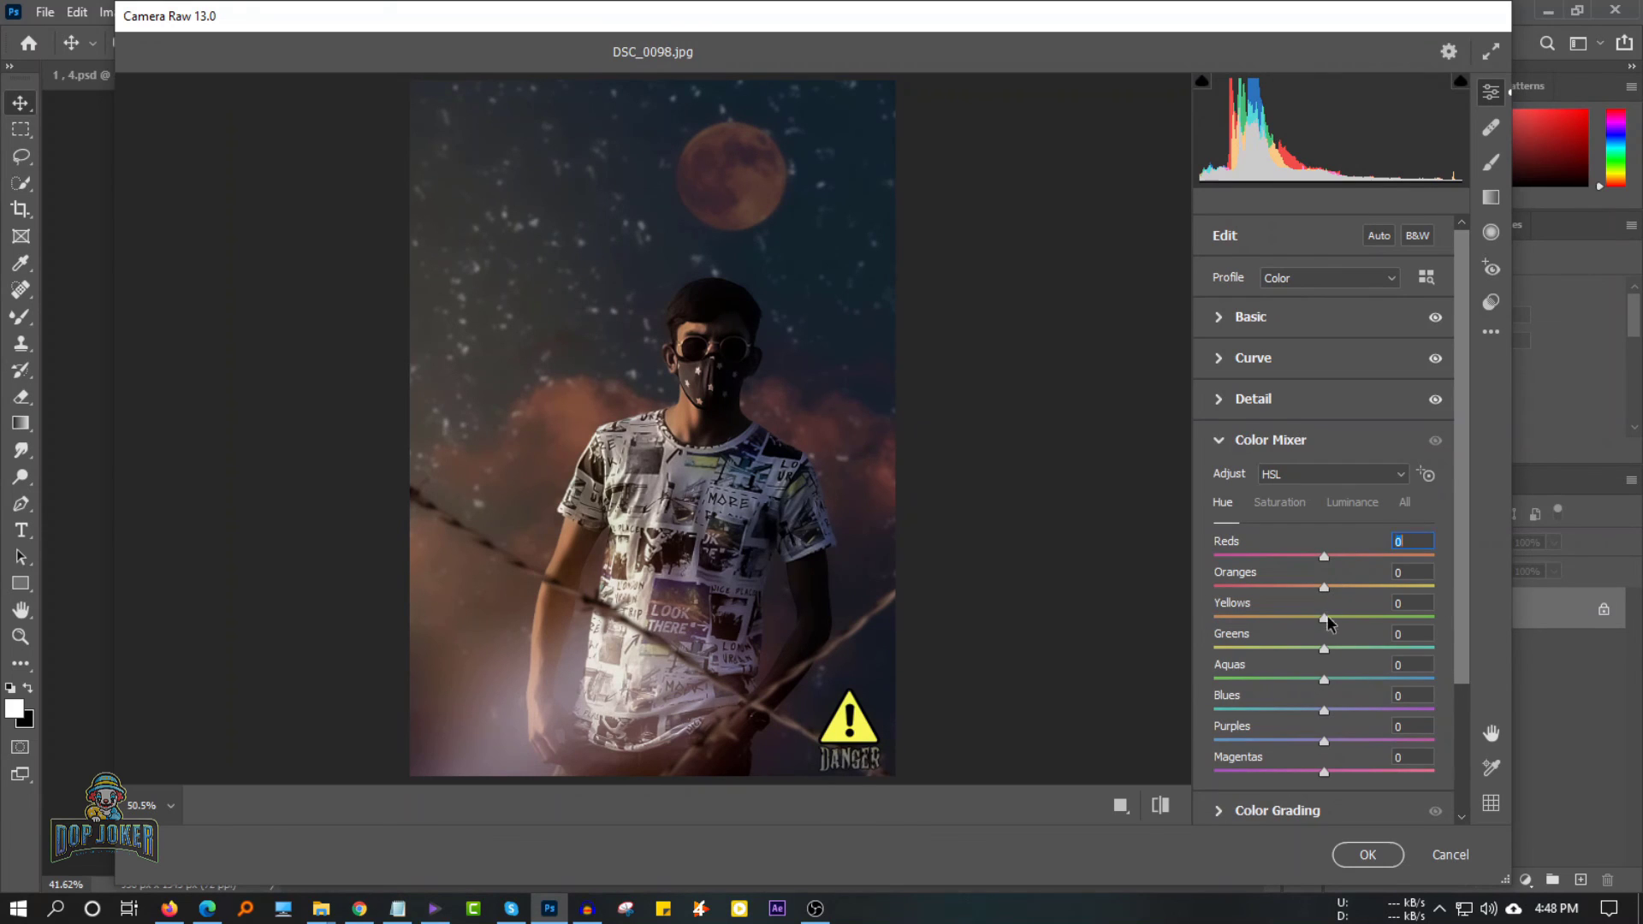
mouse_move(1325, 618)
left_mouse_down()
mouse_move(1307, 618)
mouse_move(1309, 649)
mouse_move(1364, 678)
mouse_move(1263, 741)
mouse_move(1265, 774)
left_mouse_up()
left_click(1317, 679)
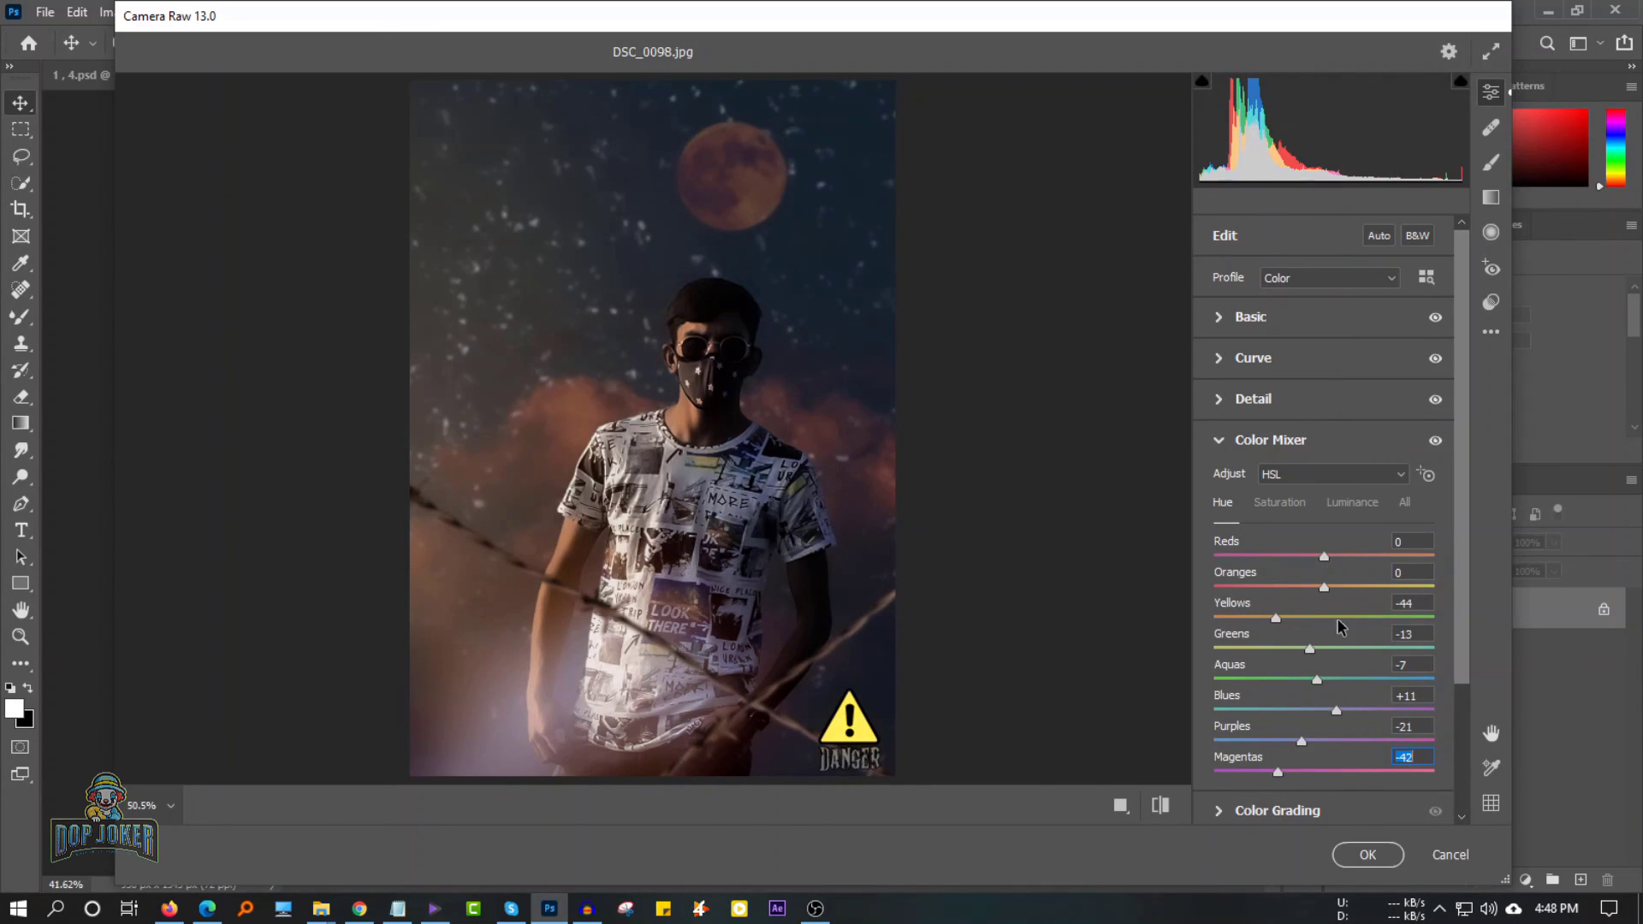
scroll(1283, 667, "down", 2)
left_click(1217, 697)
left_click_drag(1324, 613, 1305, 630)
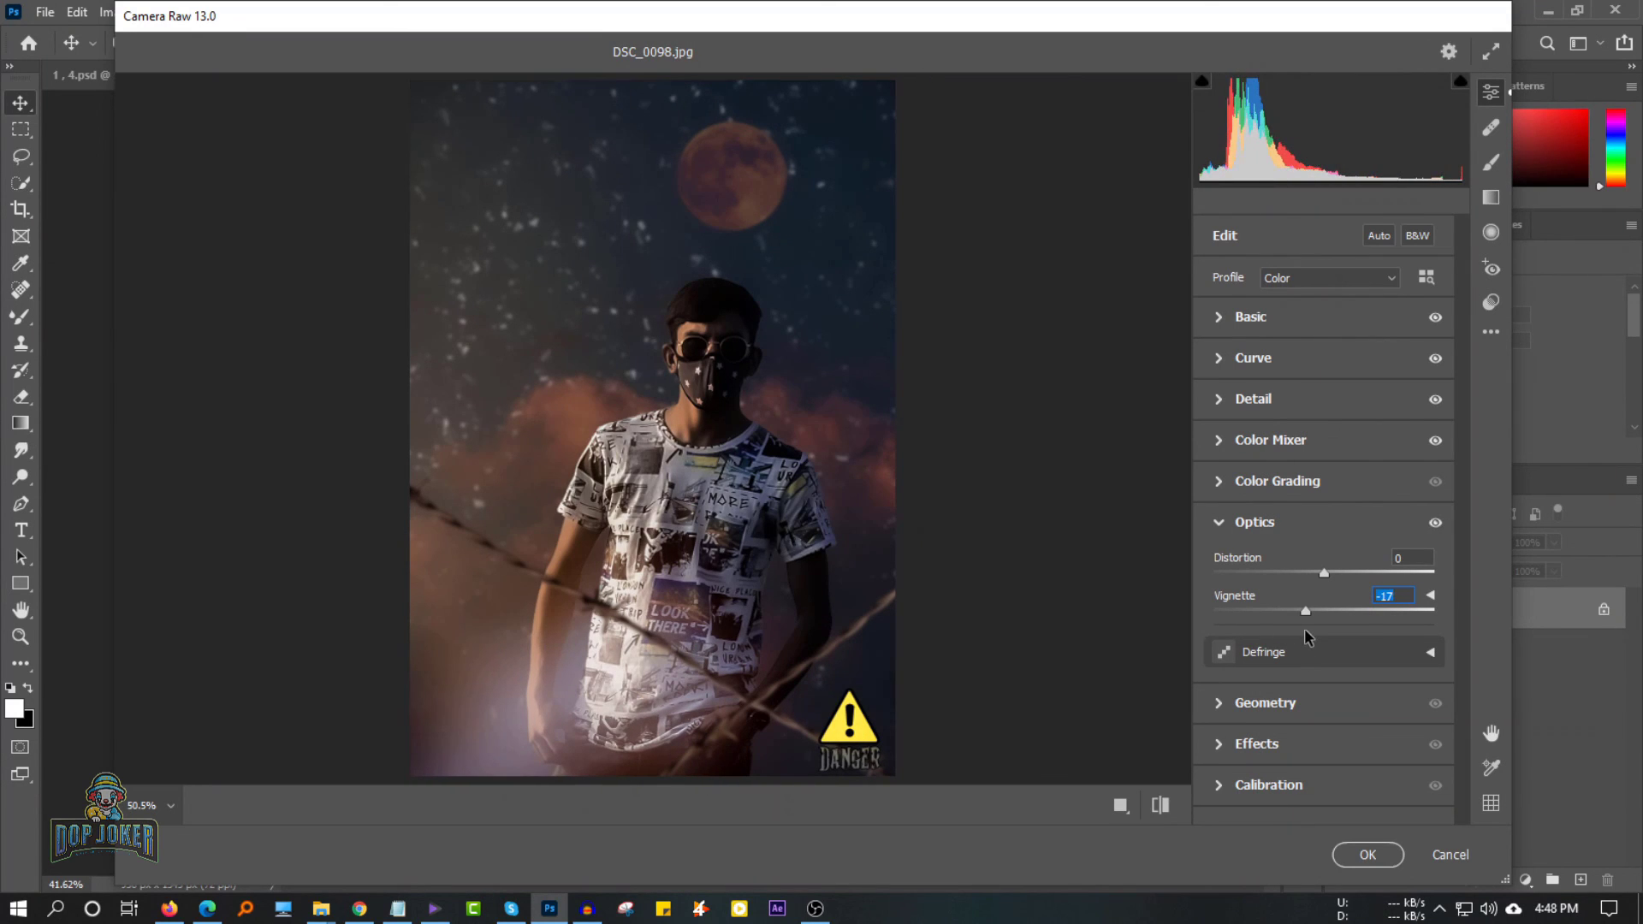
left_click(1367, 855)
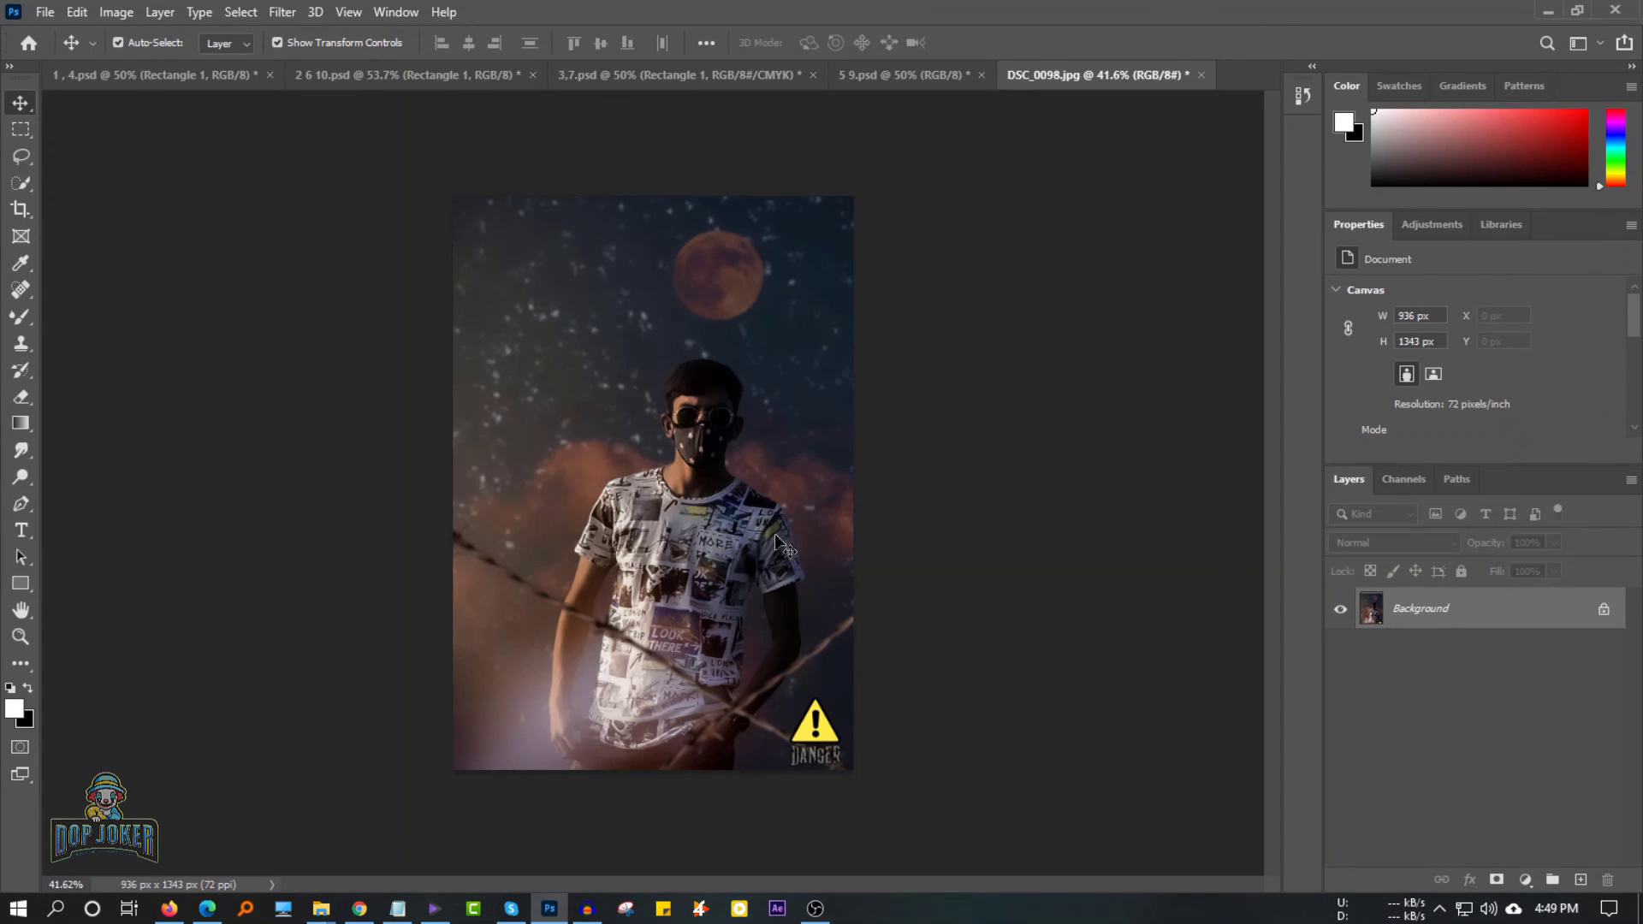
Save the image for web as a JPEG, browsing to the USBSTORAGE (J:) drive.
scroll(702, 437, "up", 2)
scroll(700, 462, "down", 1)
scroll(700, 463, "down", 1)
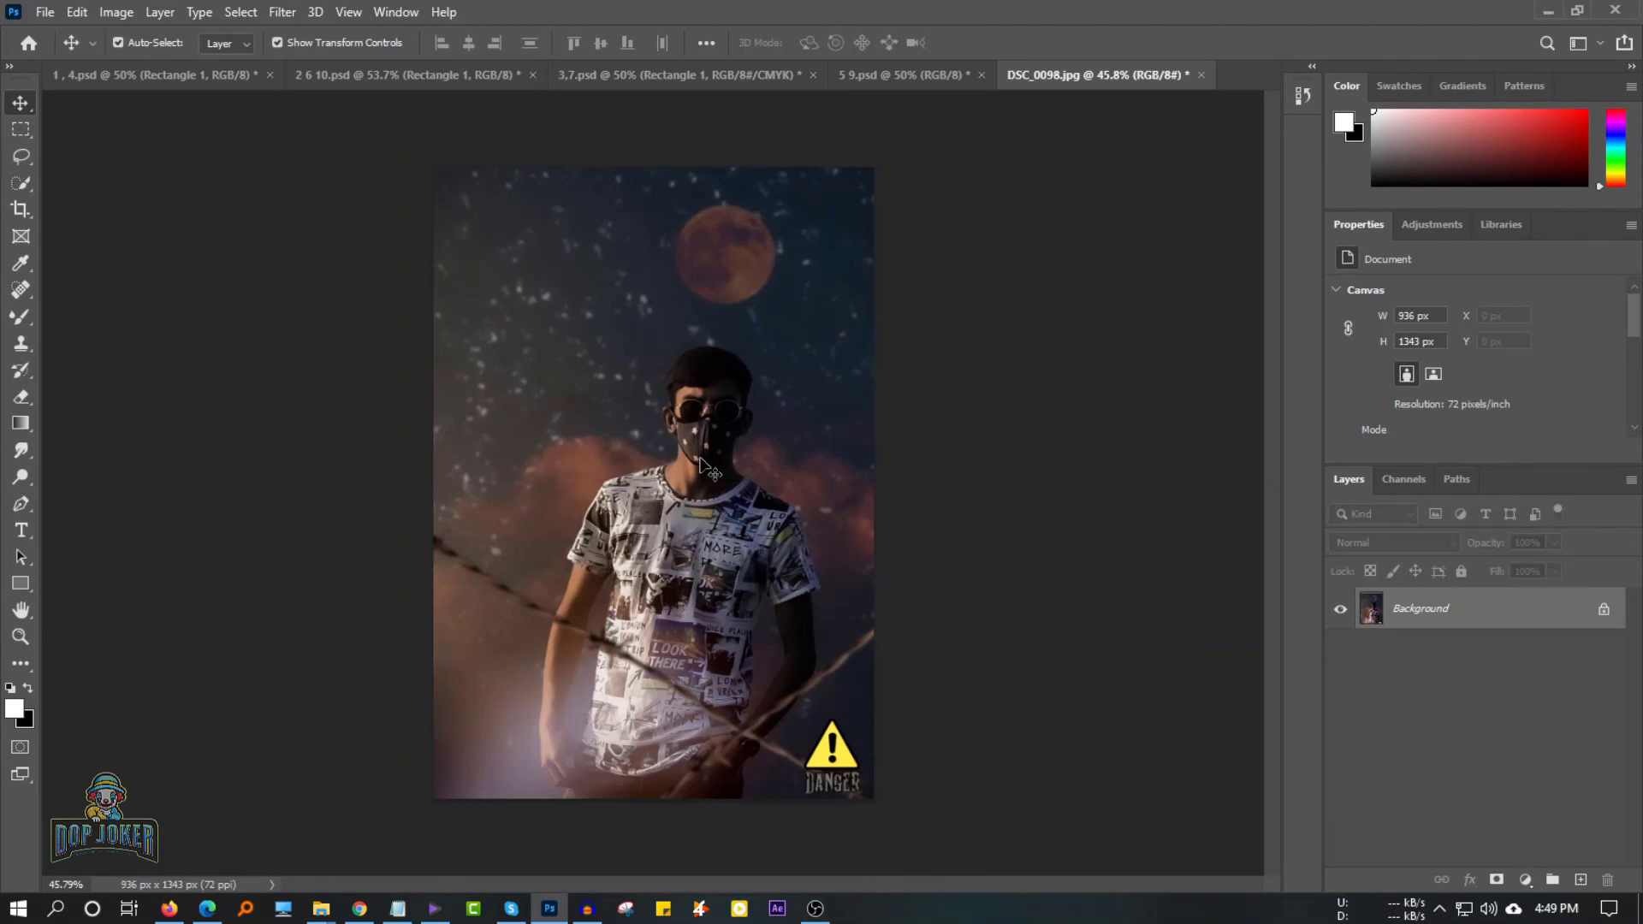
key("ctrl+alt+shift+s")
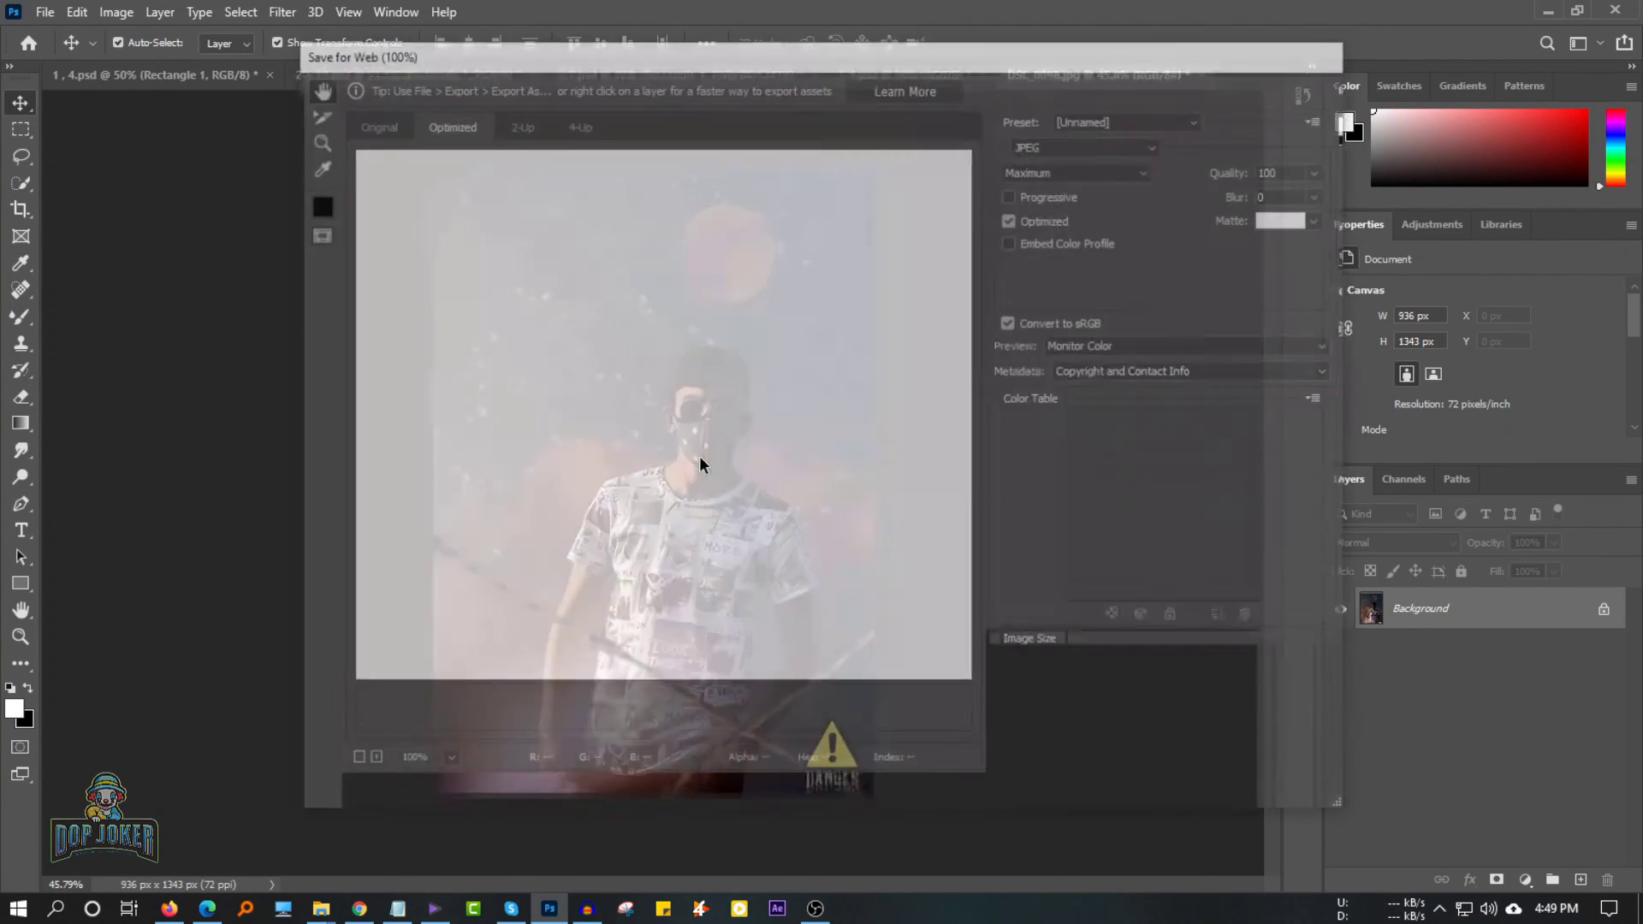
key("Return")
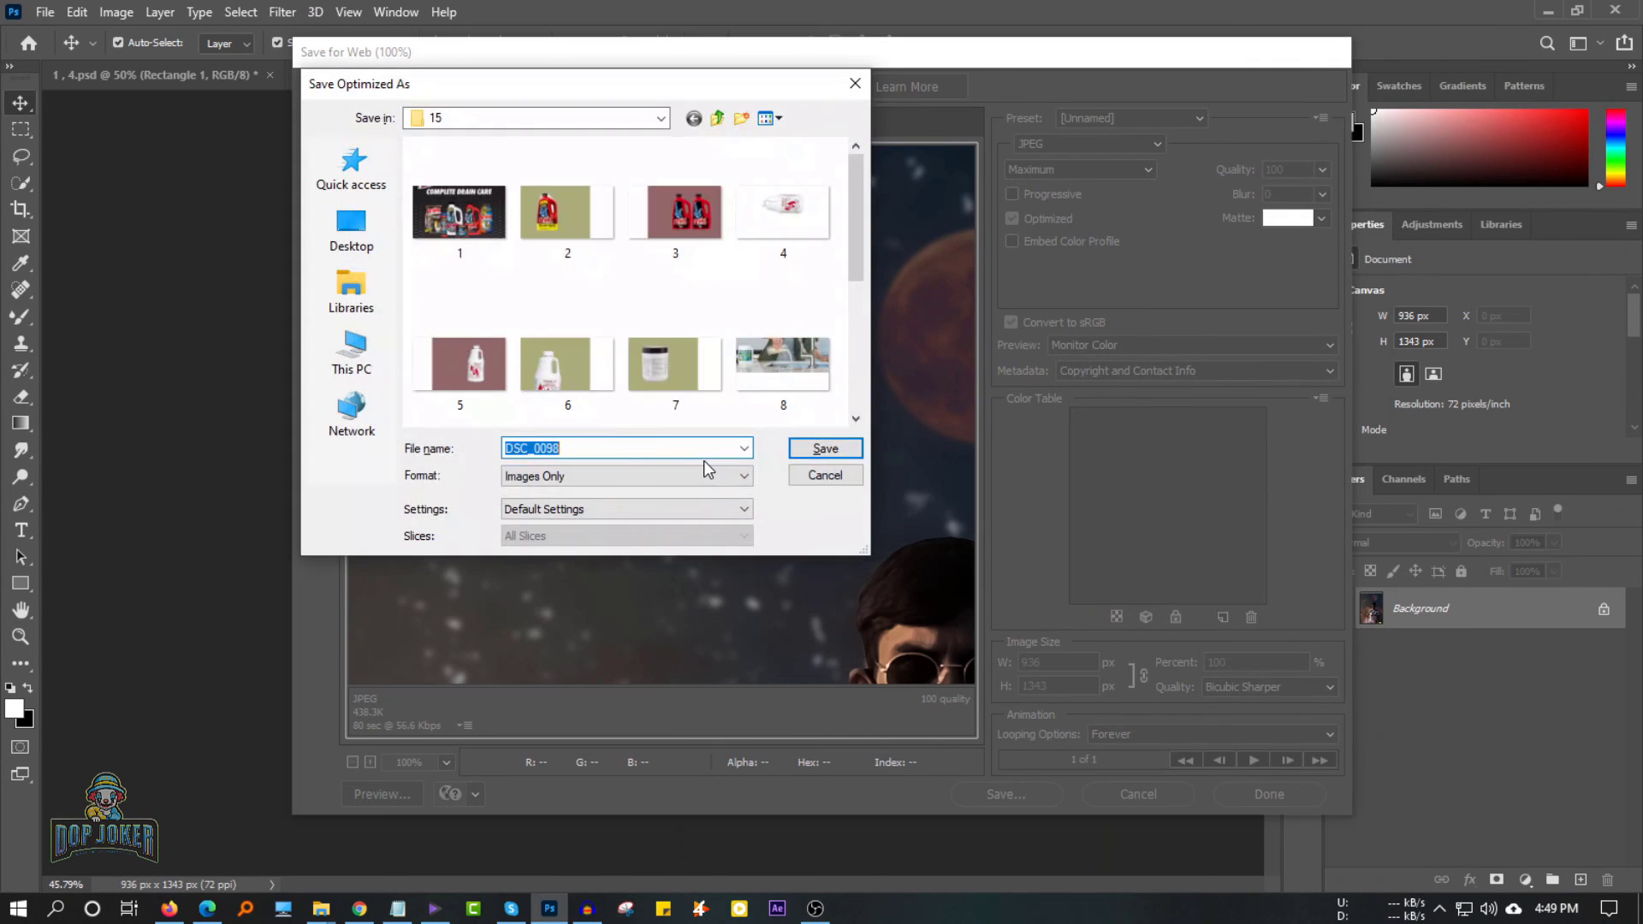
left_click(353, 352)
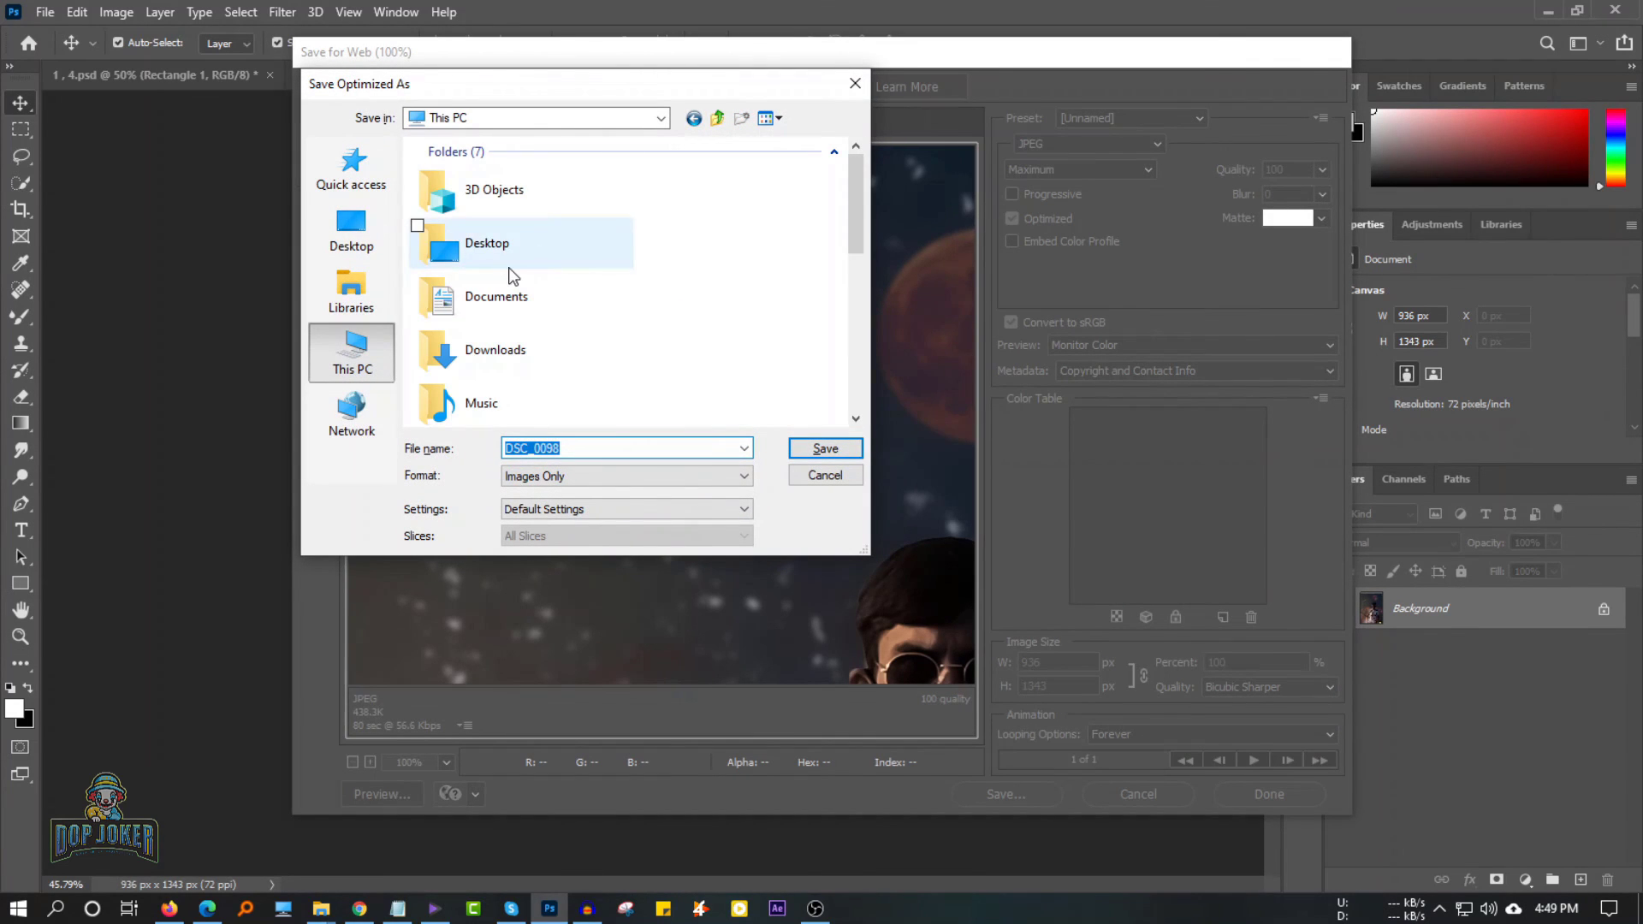
scroll(506, 274, "down", 10)
double_click(514, 401)
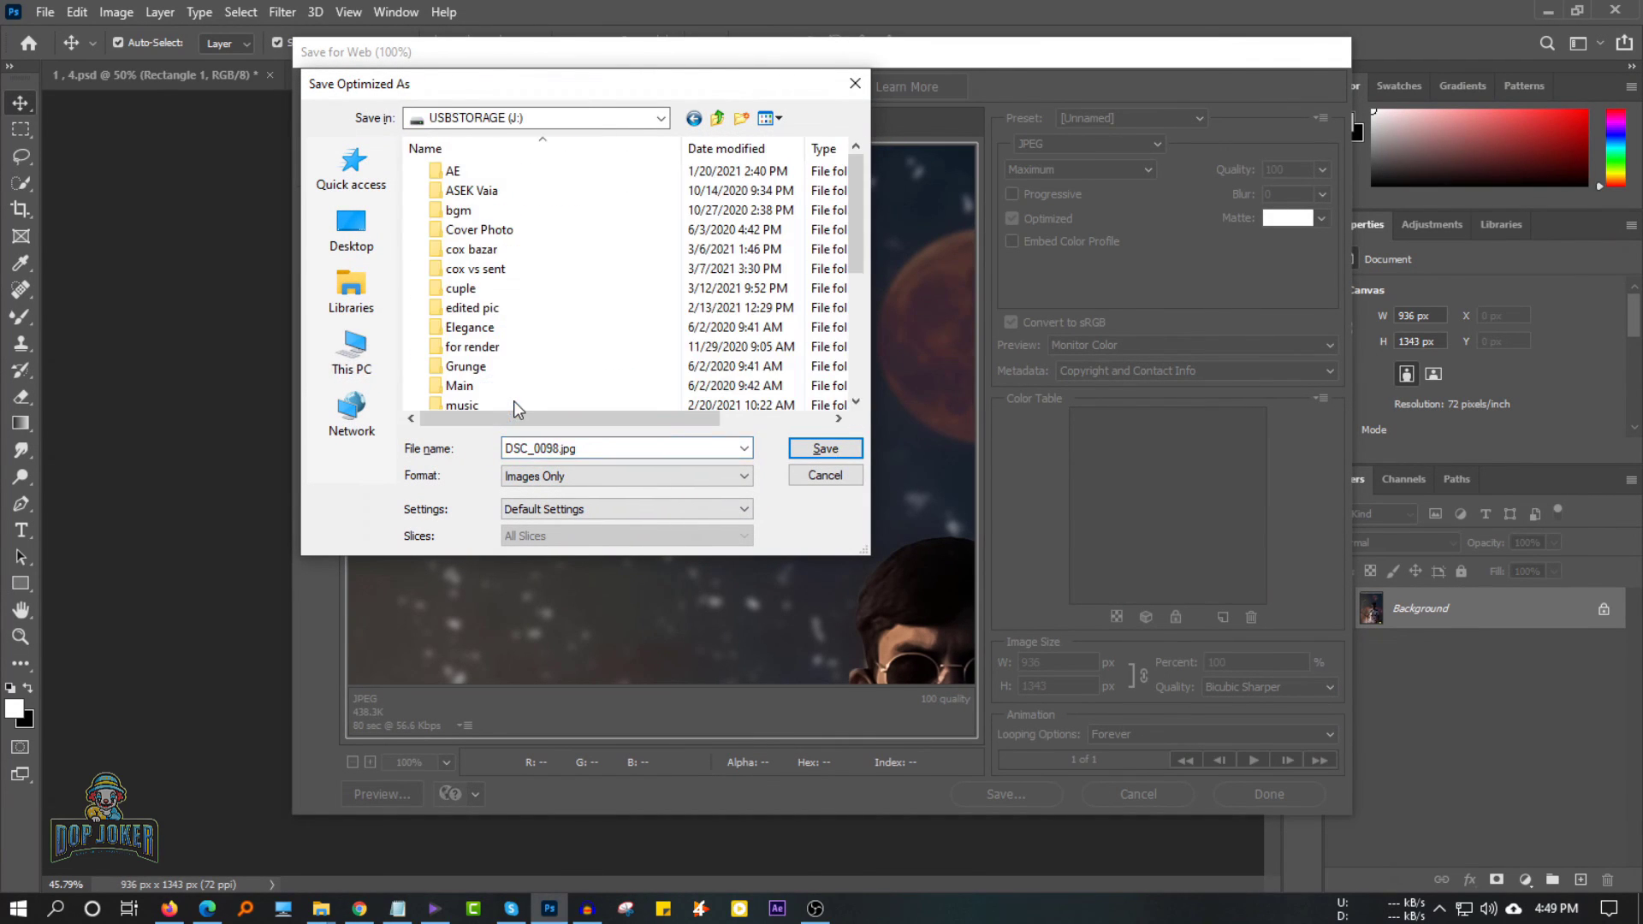